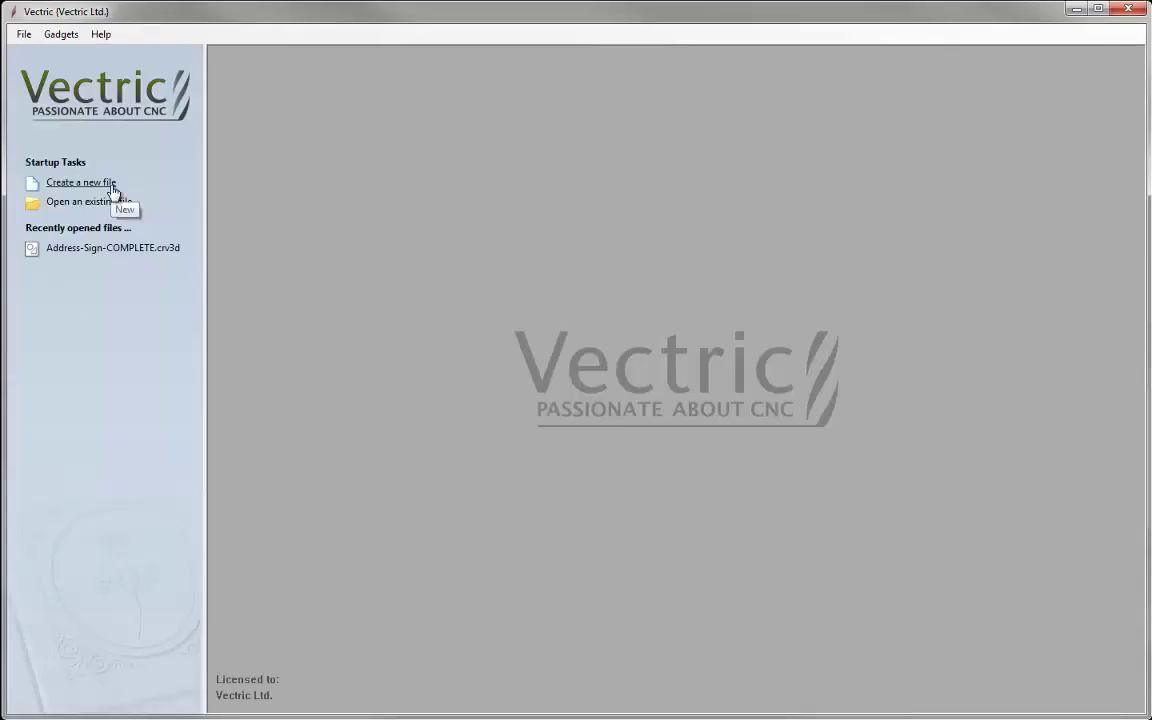
Step: Create a new job 8.5 inches wide, 2.5 inches high and 0.125 inches thick, with the XY datum at the centre
left_click(113, 190)
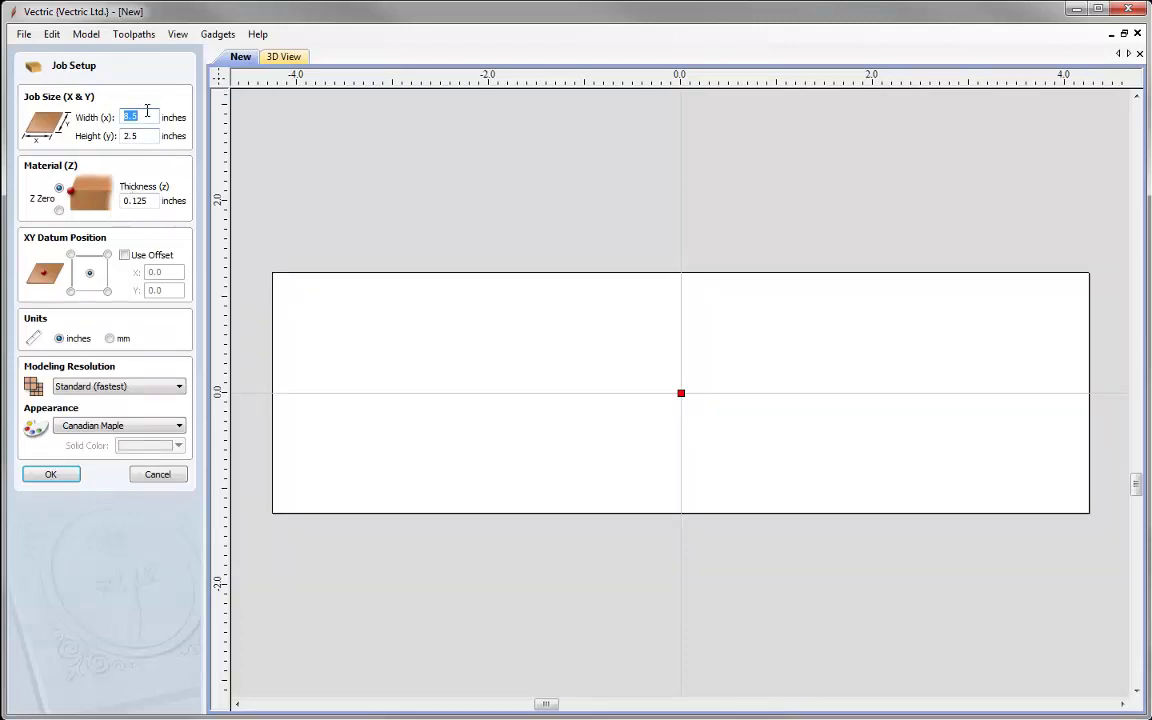
type("8.5")
key("Tab")
type("2.5")
key("Tab")
type("0.125")
left_click(91, 272)
left_click(55, 476)
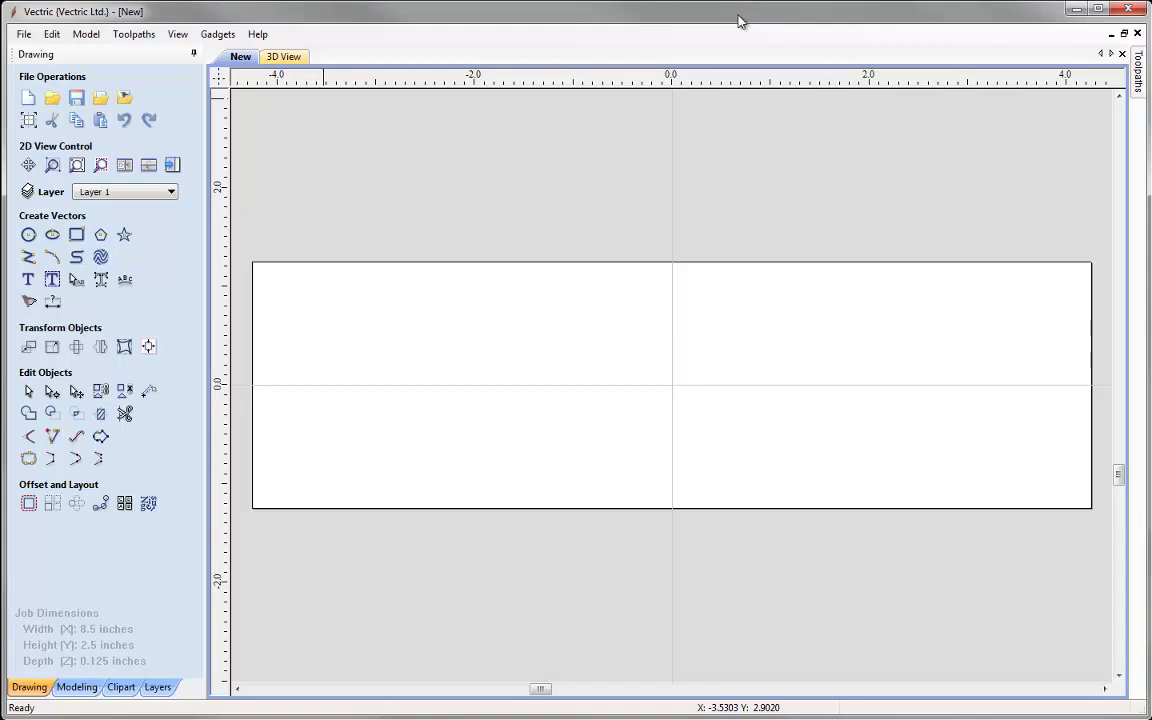
Step: Draw a 7.75 by 1.75 inch rectangle centred on the origin with 0.1 inch radiused external corners
left_click(77, 236)
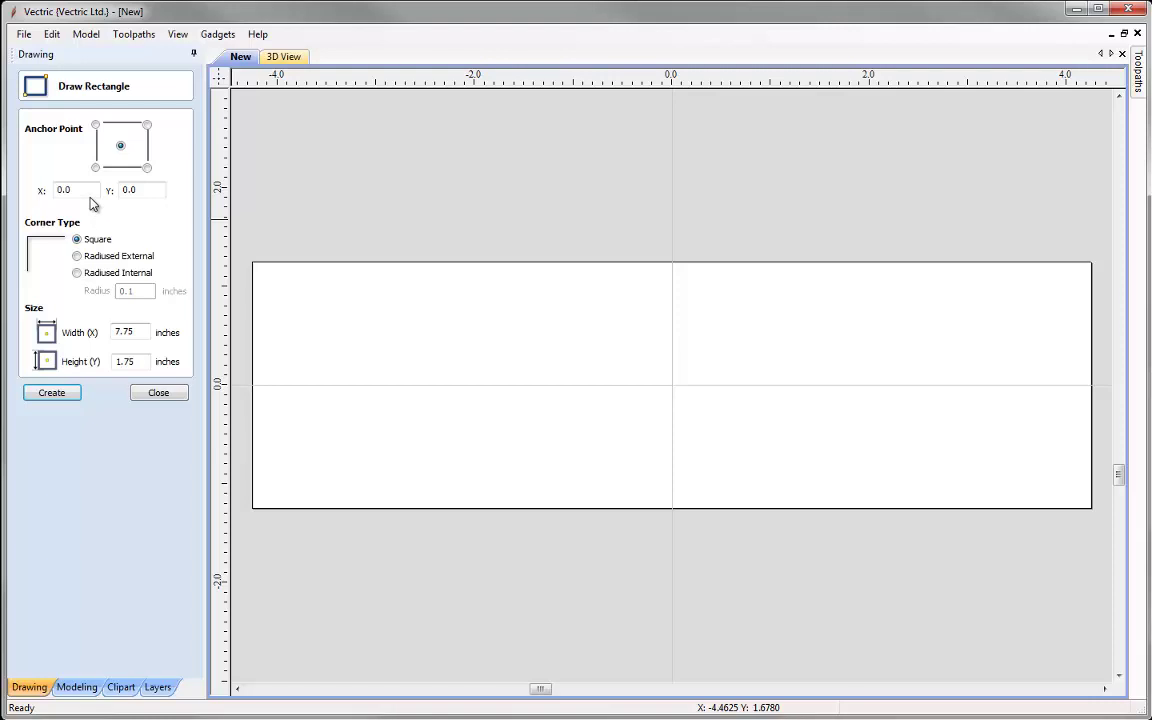
left_click(125, 332)
type("7.75")
left_click(125, 361)
type("1.75")
left_click(92, 259)
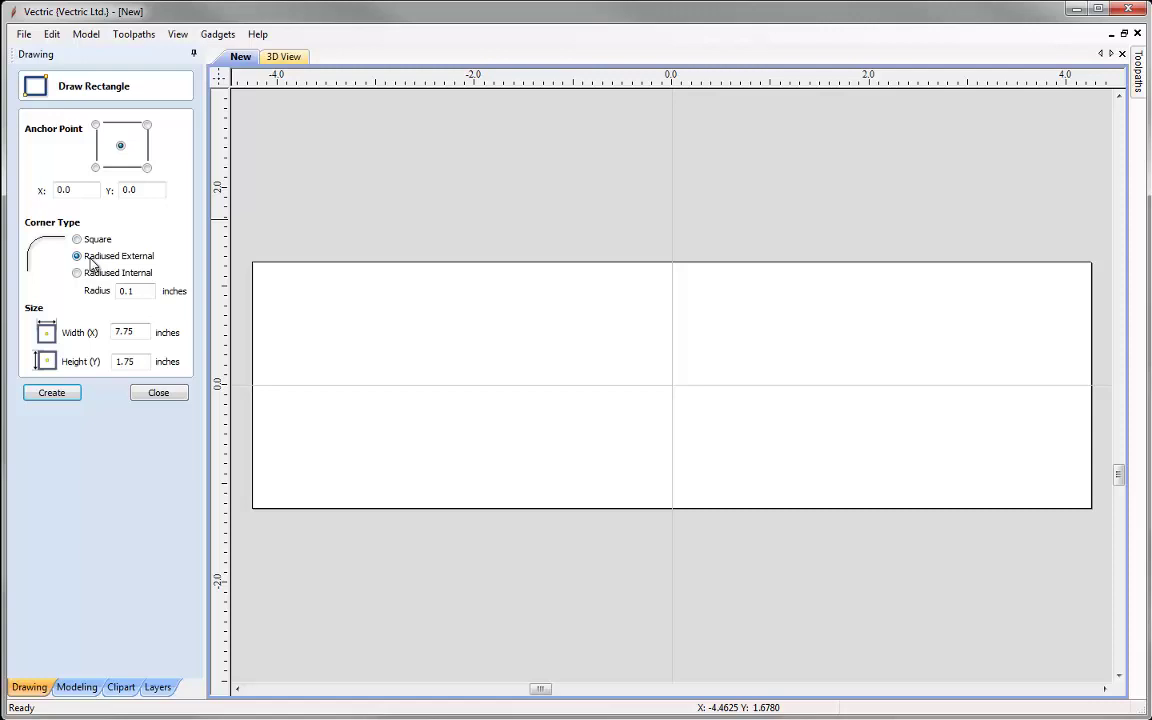
left_click(133, 291)
double_click(103, 293)
type("0.1")
left_click(53, 396)
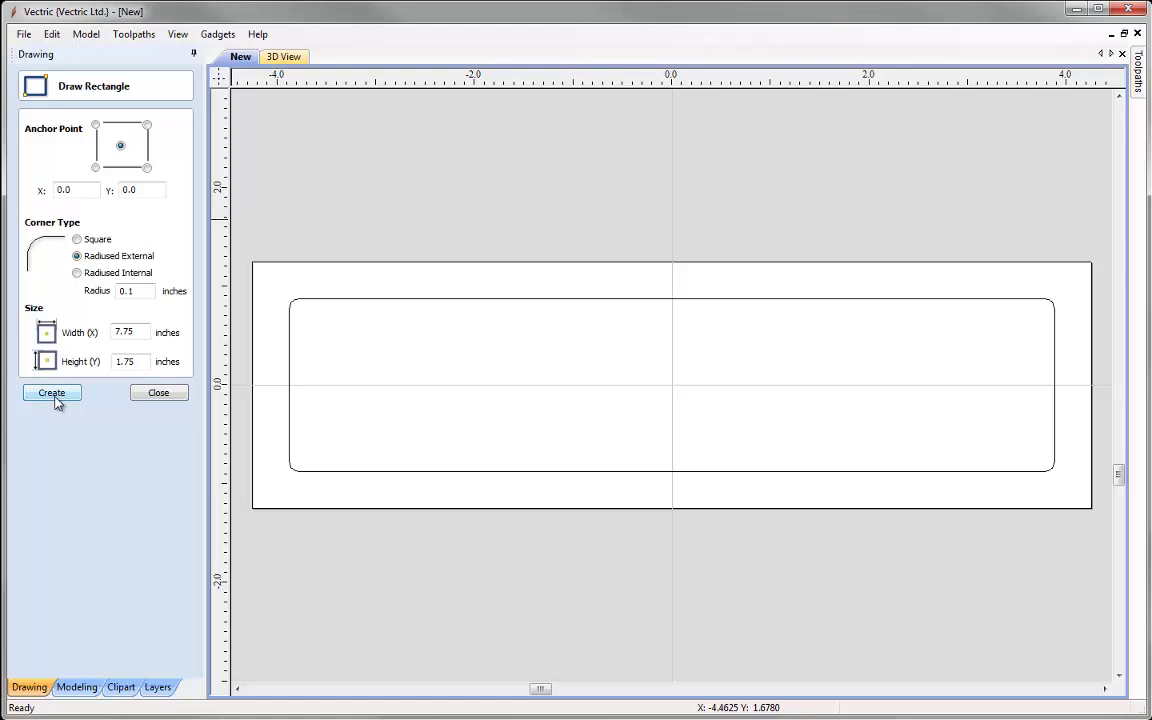
left_click(159, 393)
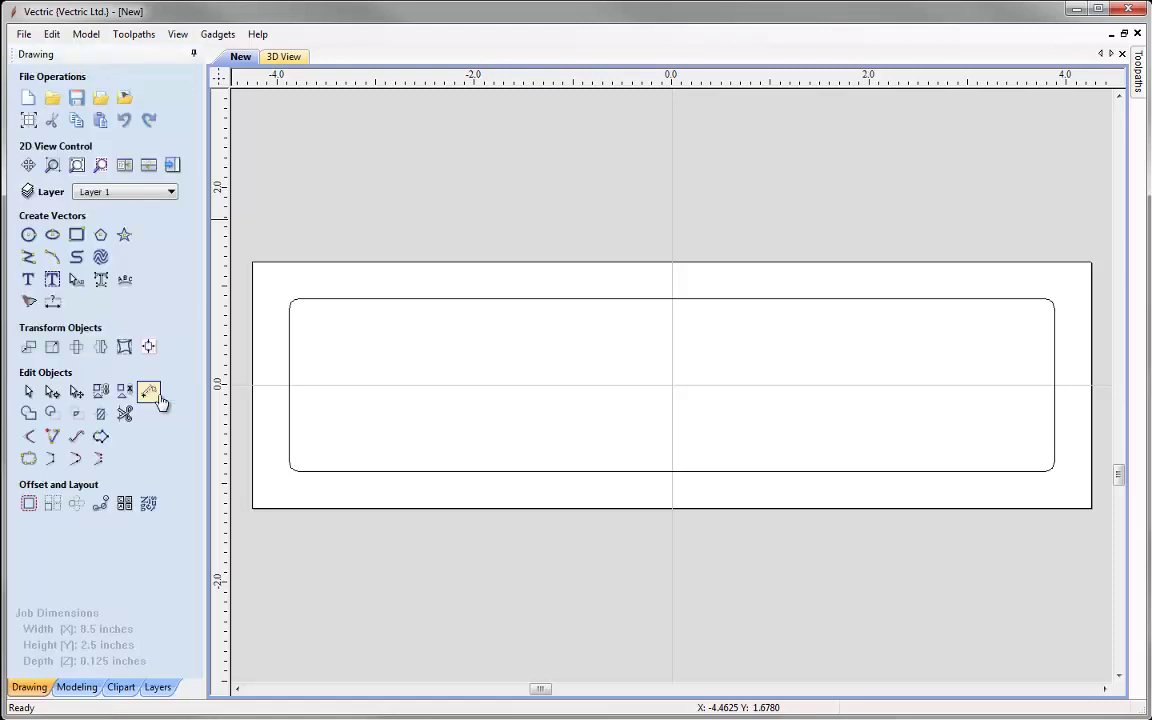
Step: Draw four 1/16 inch diameter circles centred on the corner arcs of the rounded rectangle
left_click(27, 237)
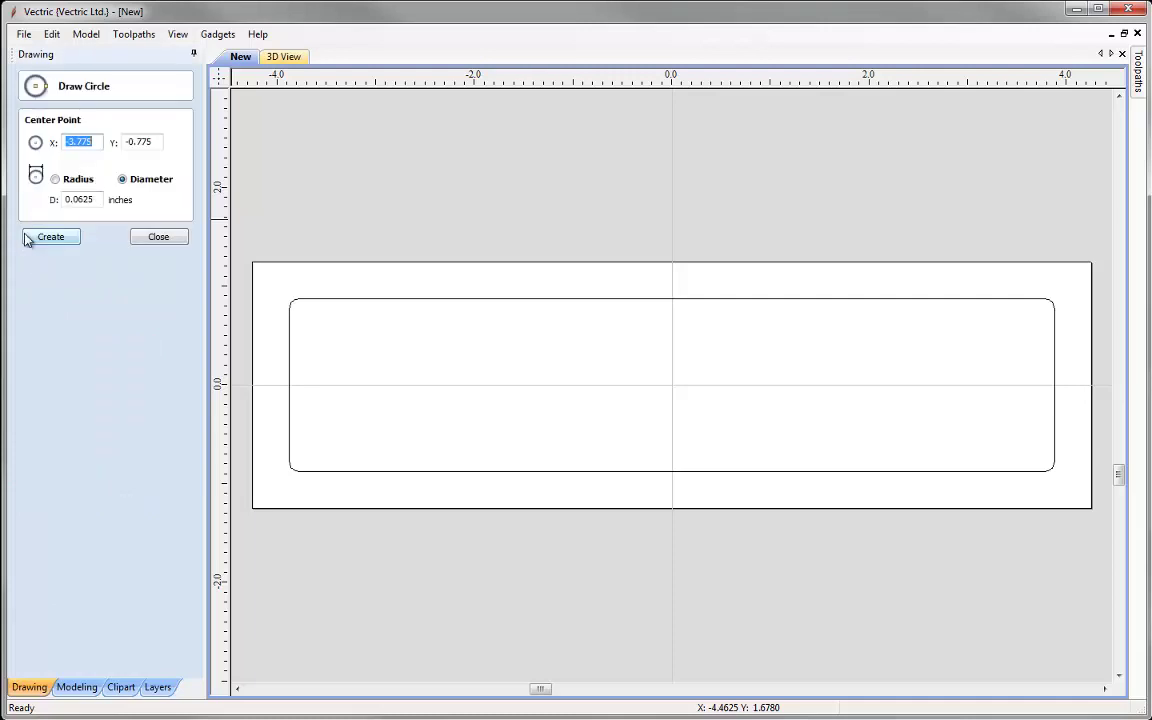
left_click(97, 199)
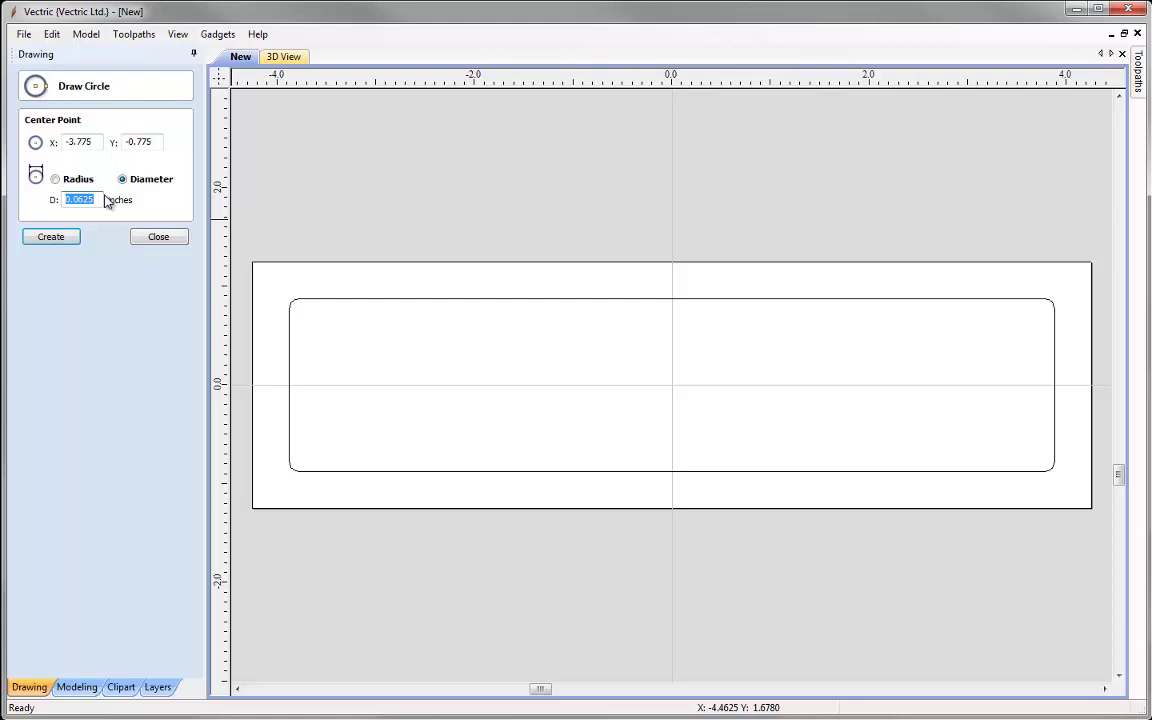
type("1/16")
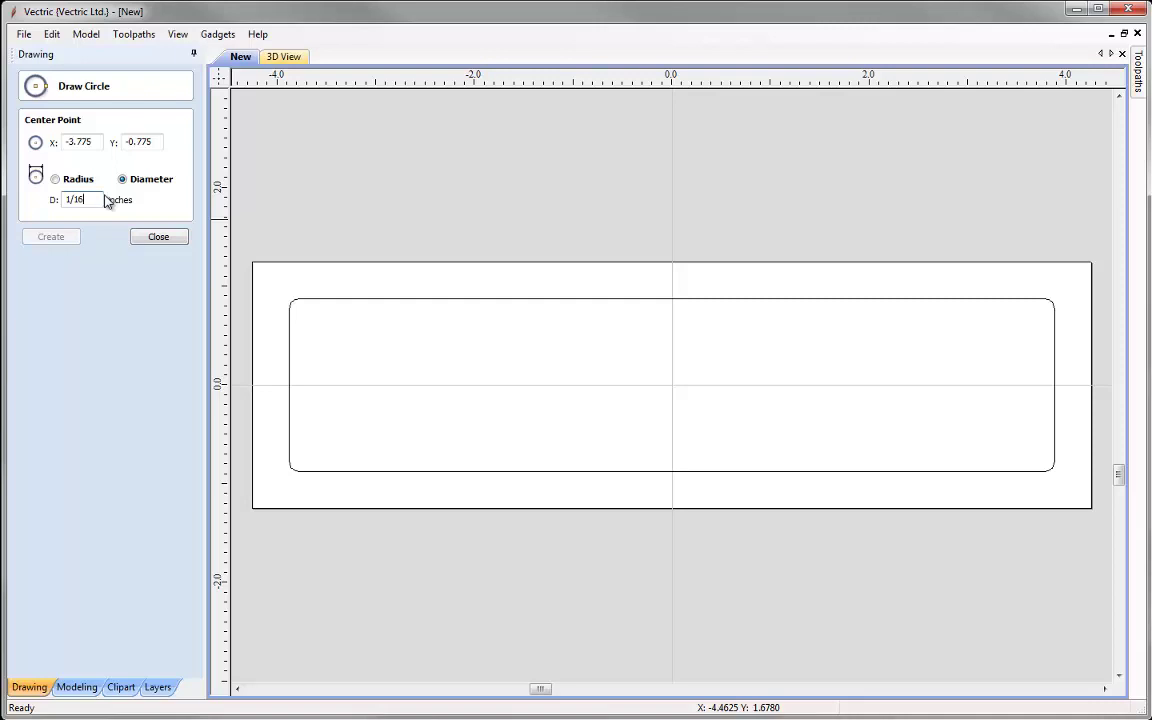
key("Tab")
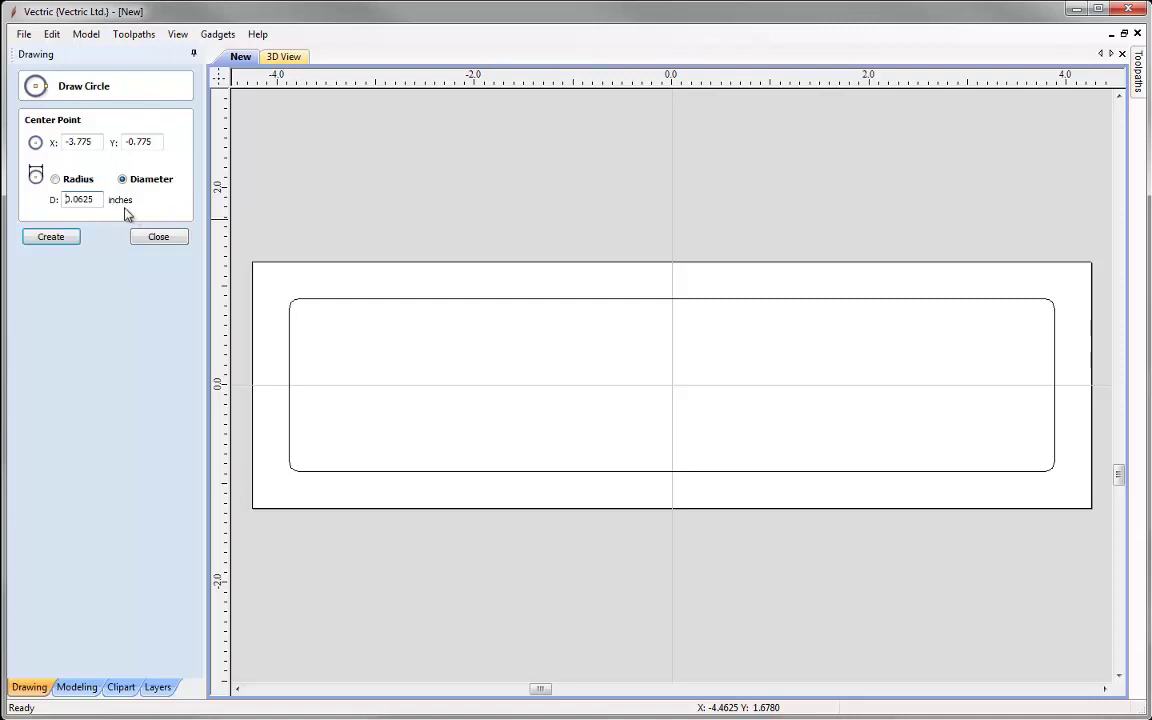
left_click(298, 310)
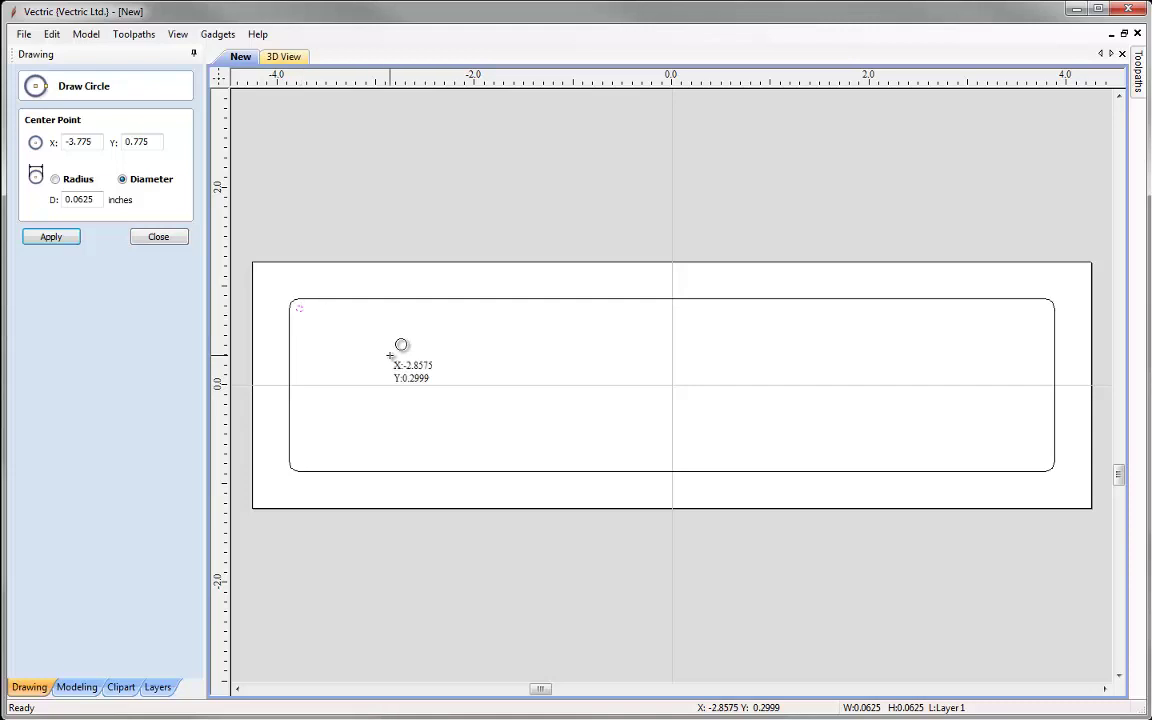
left_click(1044, 309)
left_click(1044, 462)
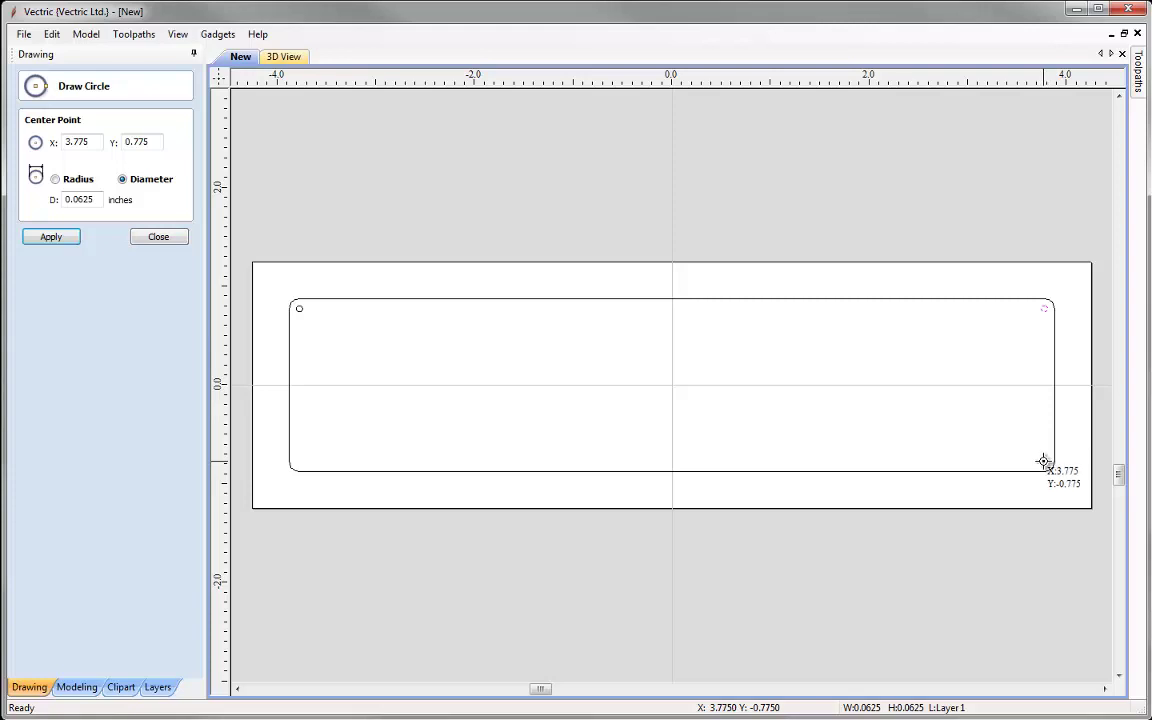
left_click(300, 460)
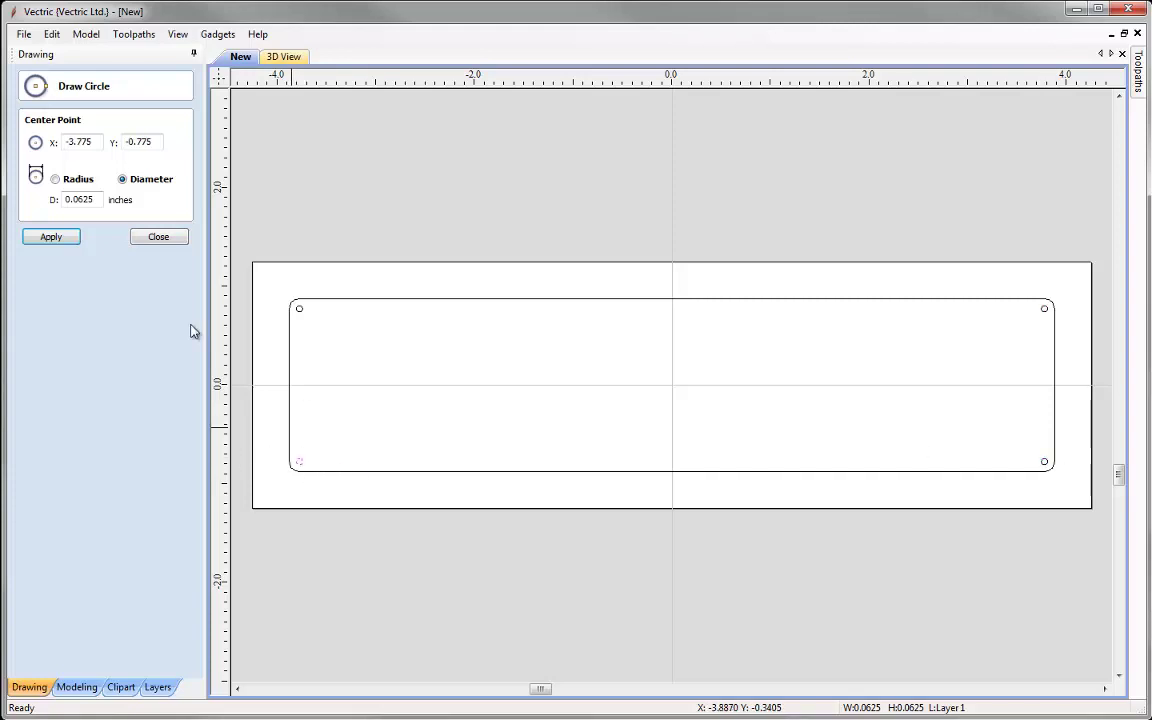
left_click(160, 238)
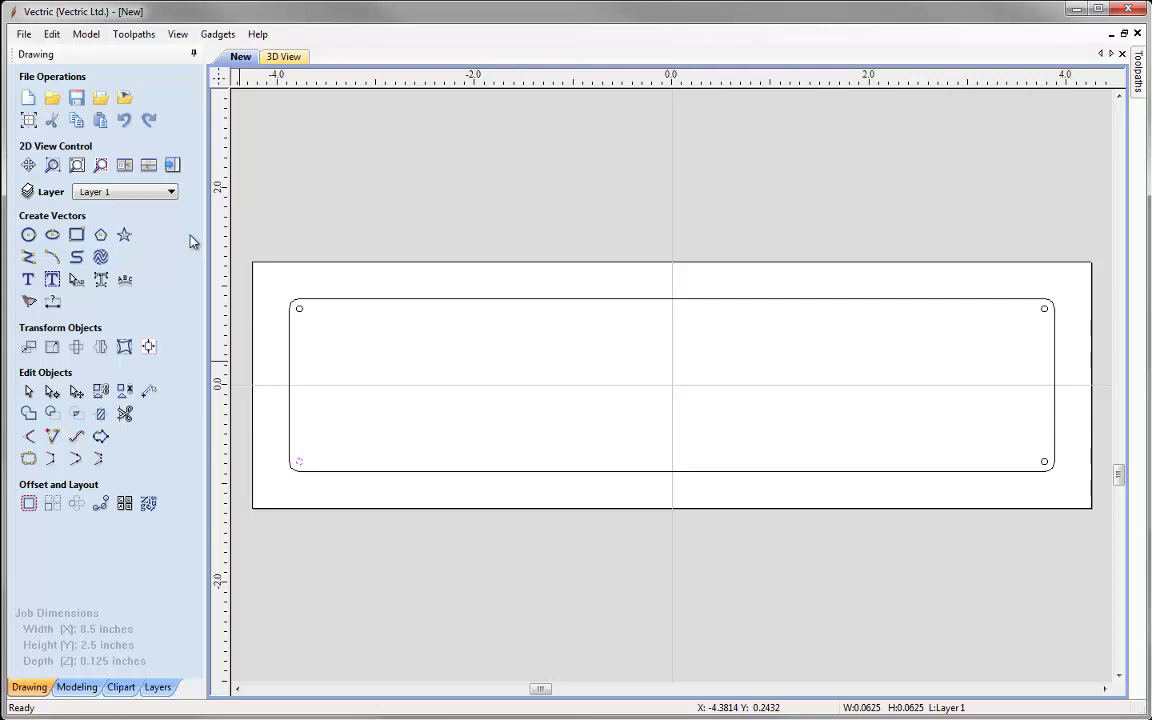
Step: Draw a 7.55 by 1.55 inch rectangle with 0.1 inch radiused internal corners between the centres of two diagonally opposite circles
left_click(75, 236)
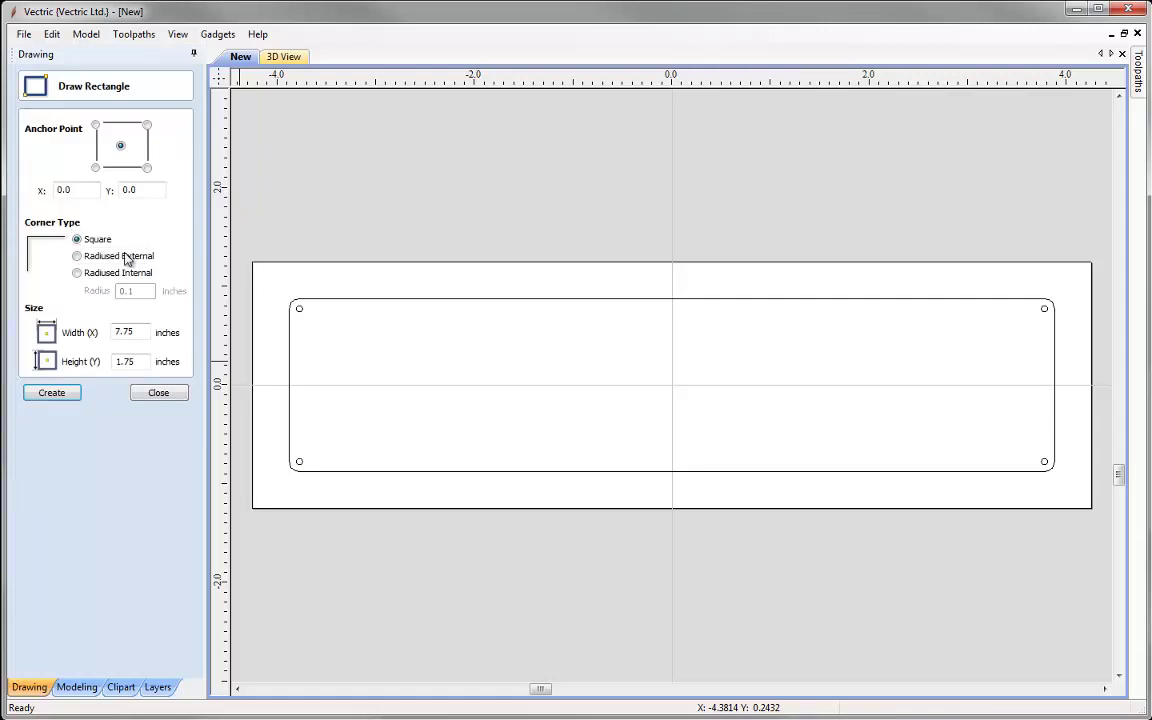
left_click(79, 274)
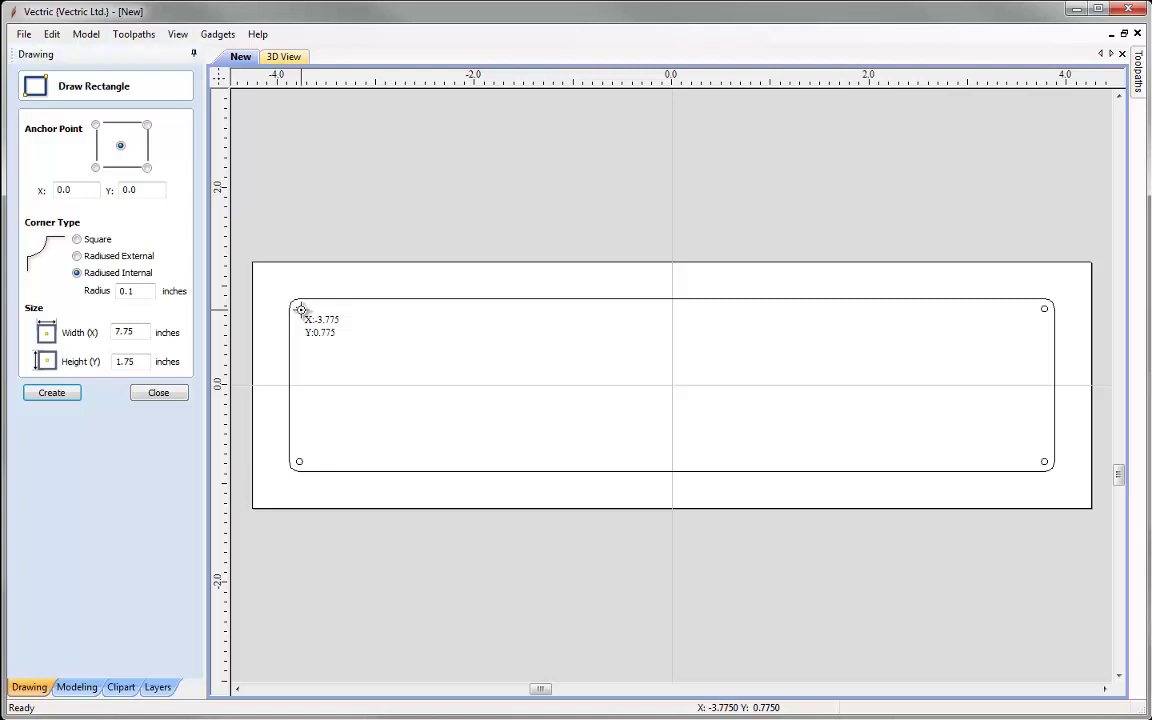
left_click_drag(300, 310, 1044, 461)
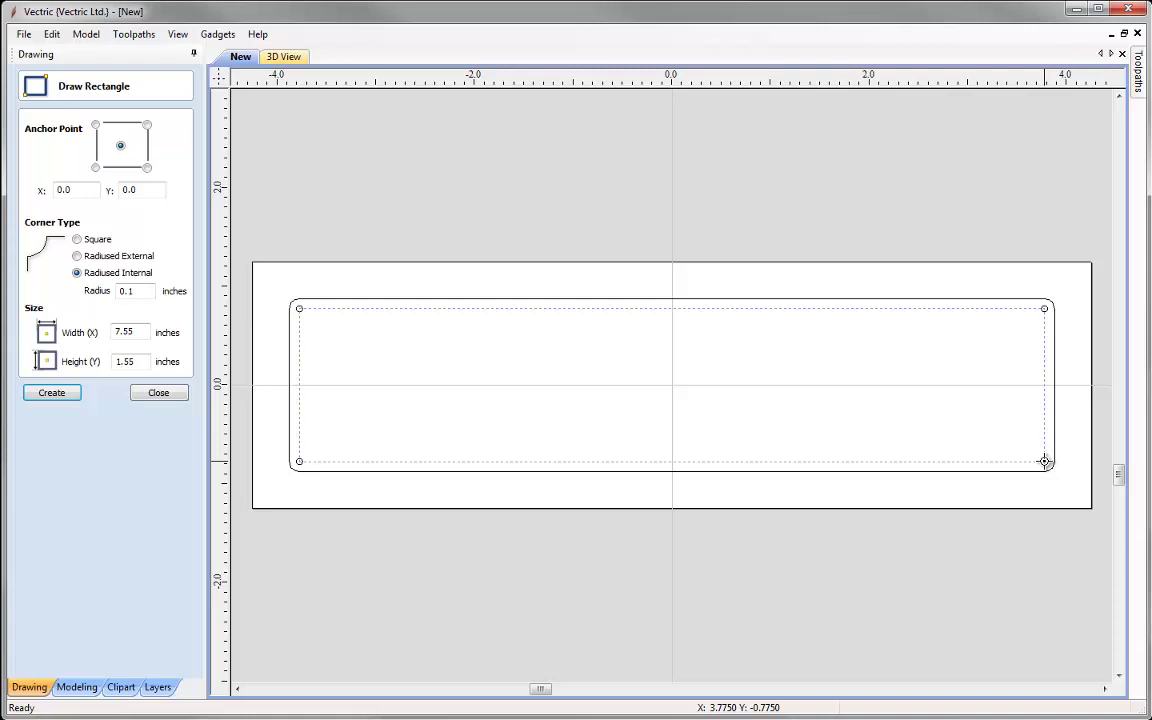
left_click_drag(1044, 461, 1044, 462)
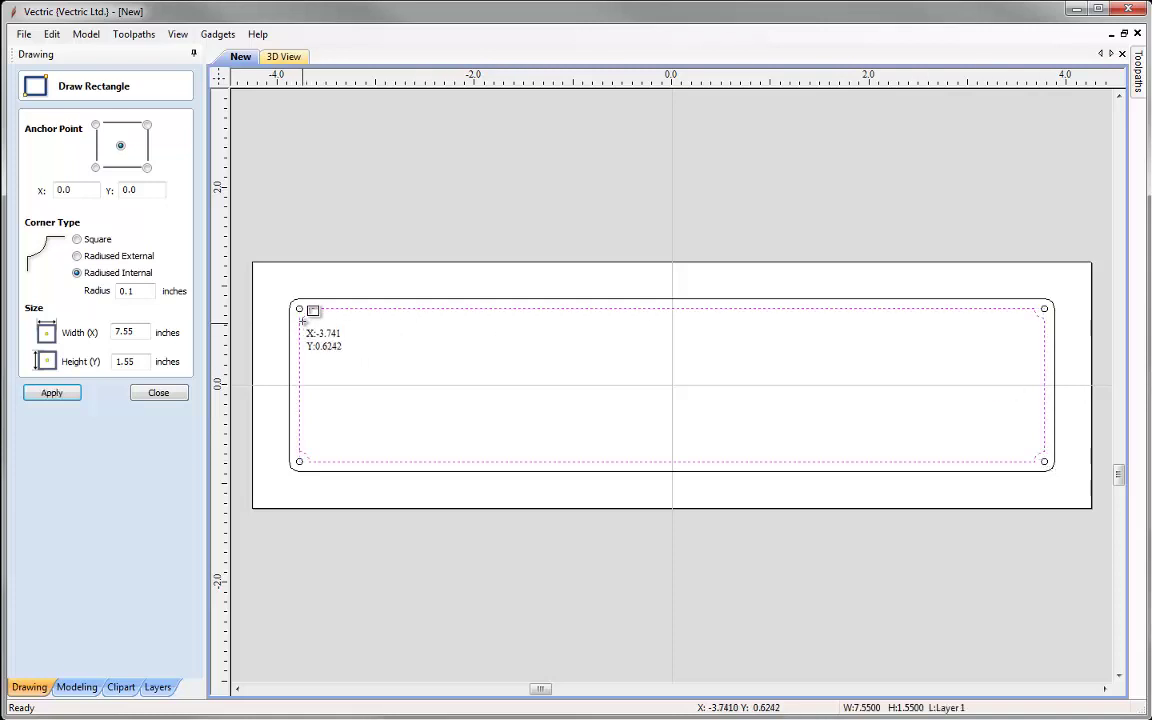
scroll(308, 336, "up", 2)
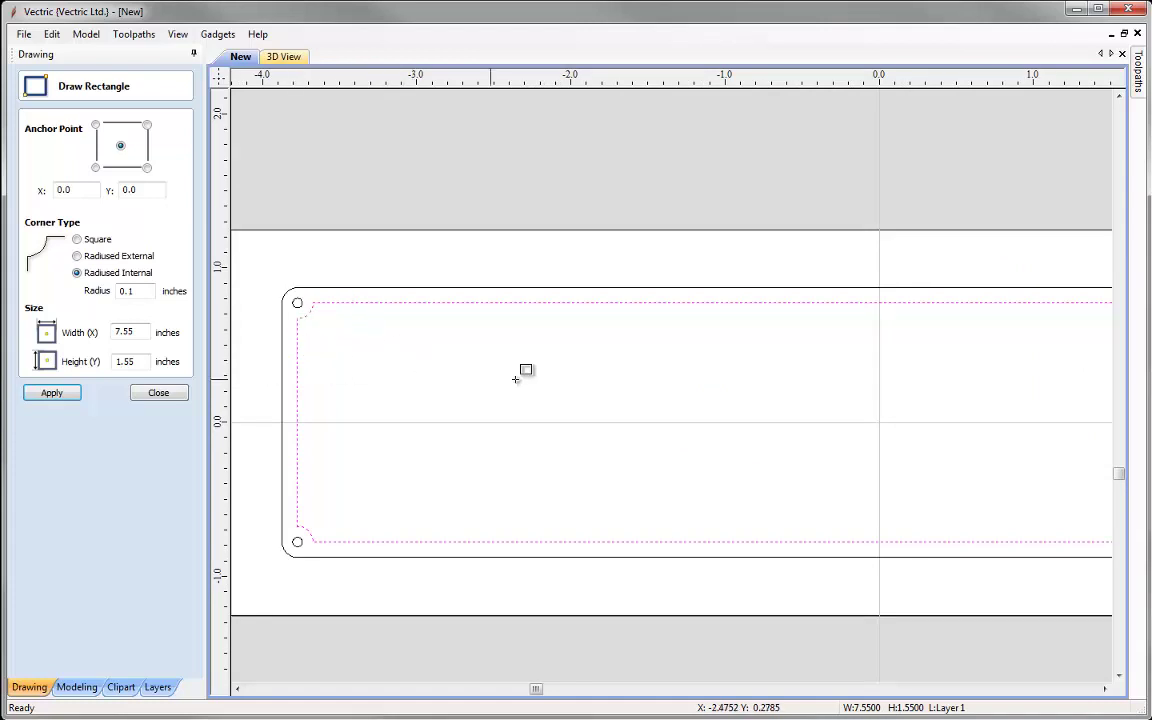
scroll(505, 376, "down", 2)
middle_click_drag(627, 397, 548, 383)
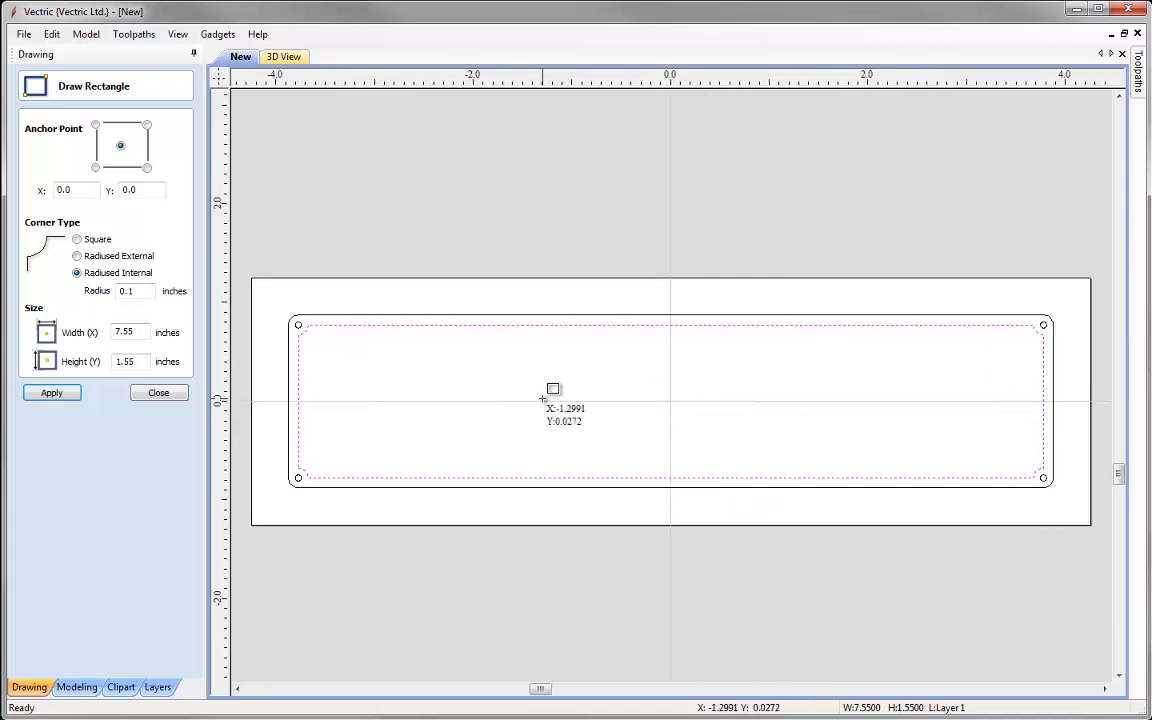
left_click(168, 397)
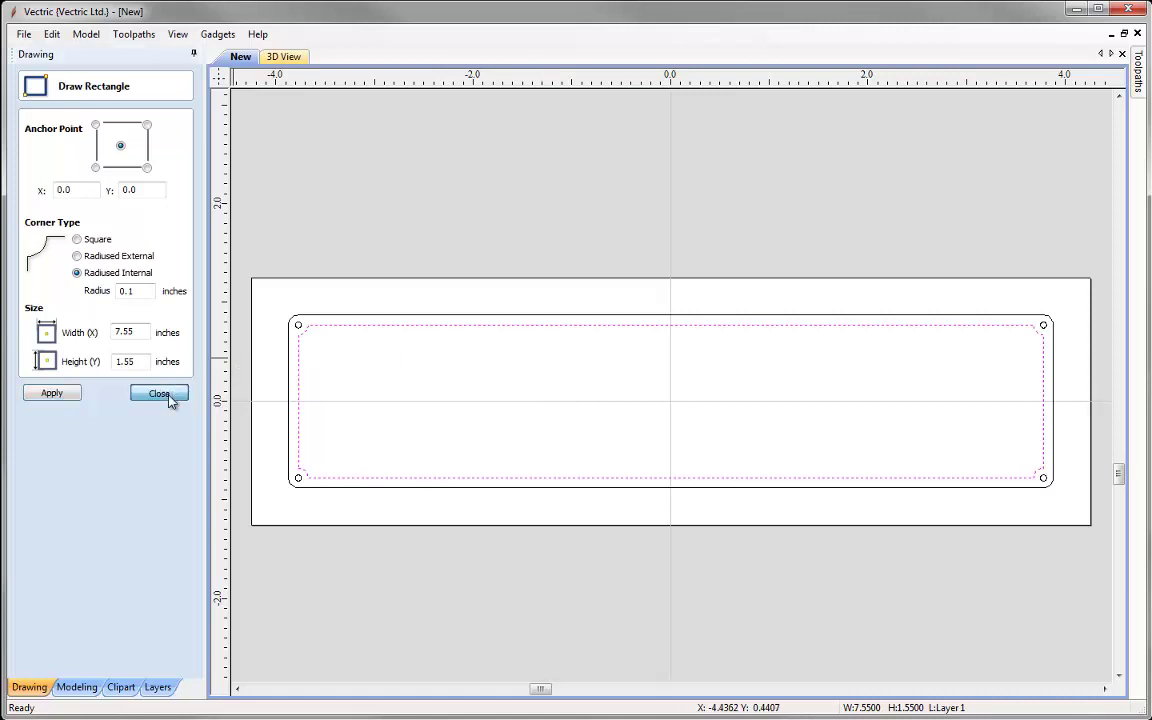
left_click(417, 143)
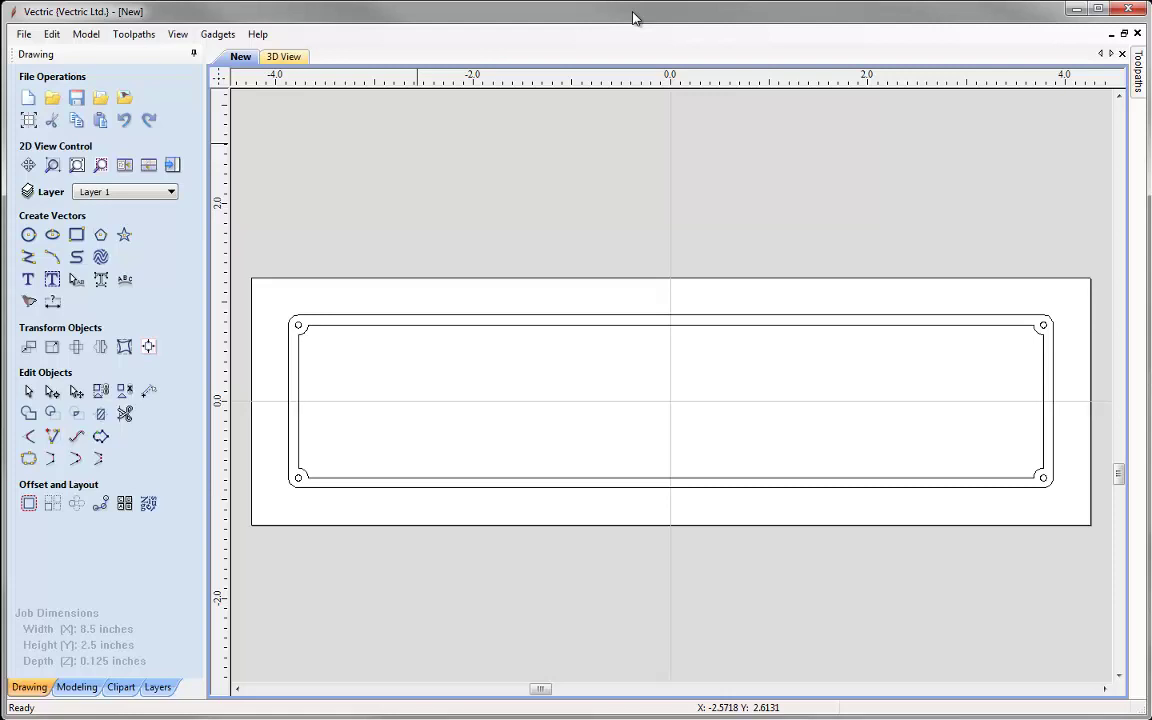
Step: Create the text "Vectophone" in Brush Script MT, centre-aligned, 1 inch high, anchored at the origin
left_click(28, 279)
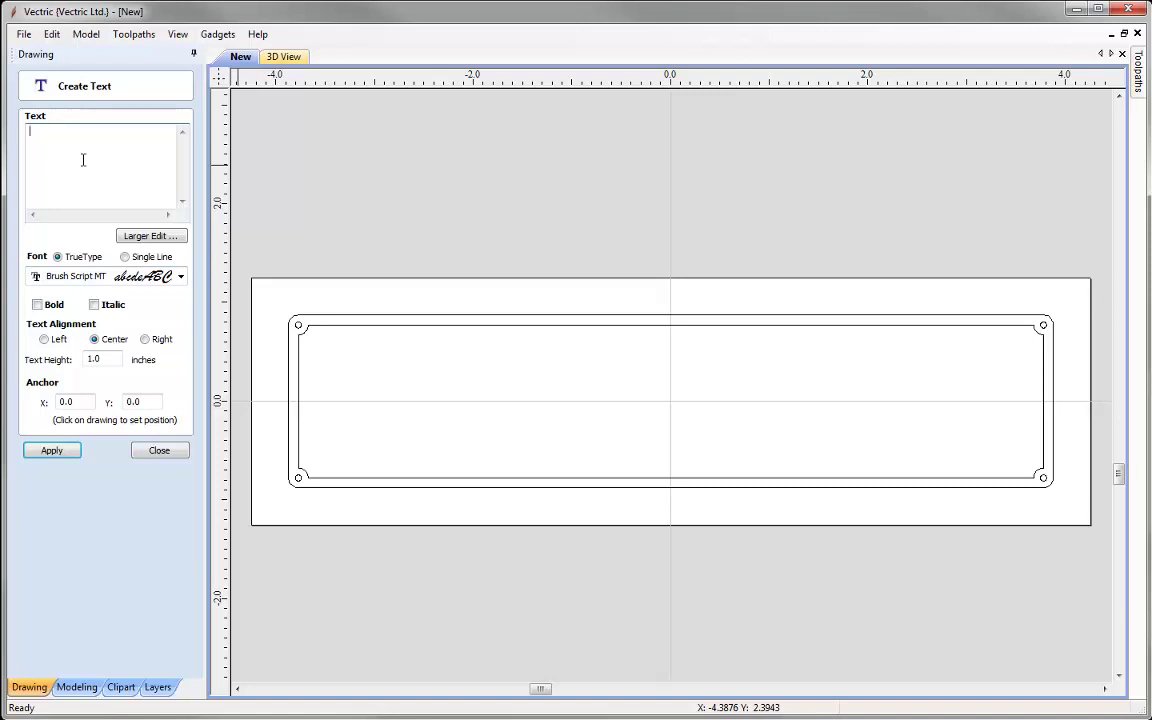
type("Vectophone")
left_click(180, 277)
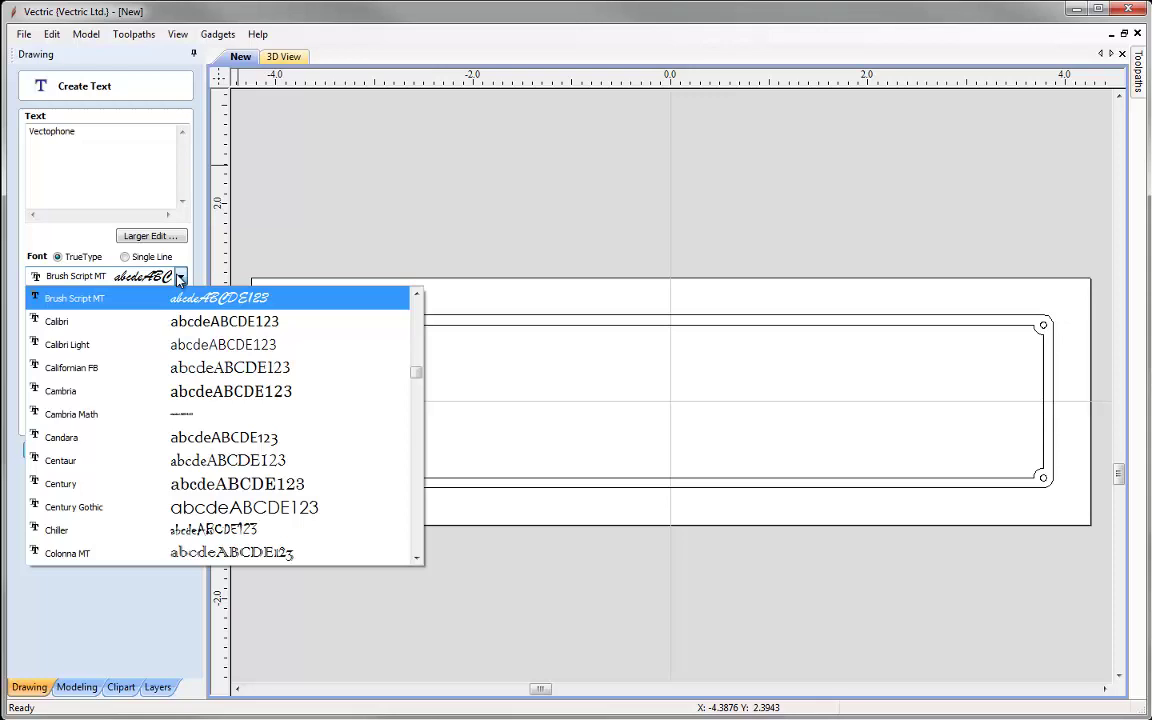
type("bru")
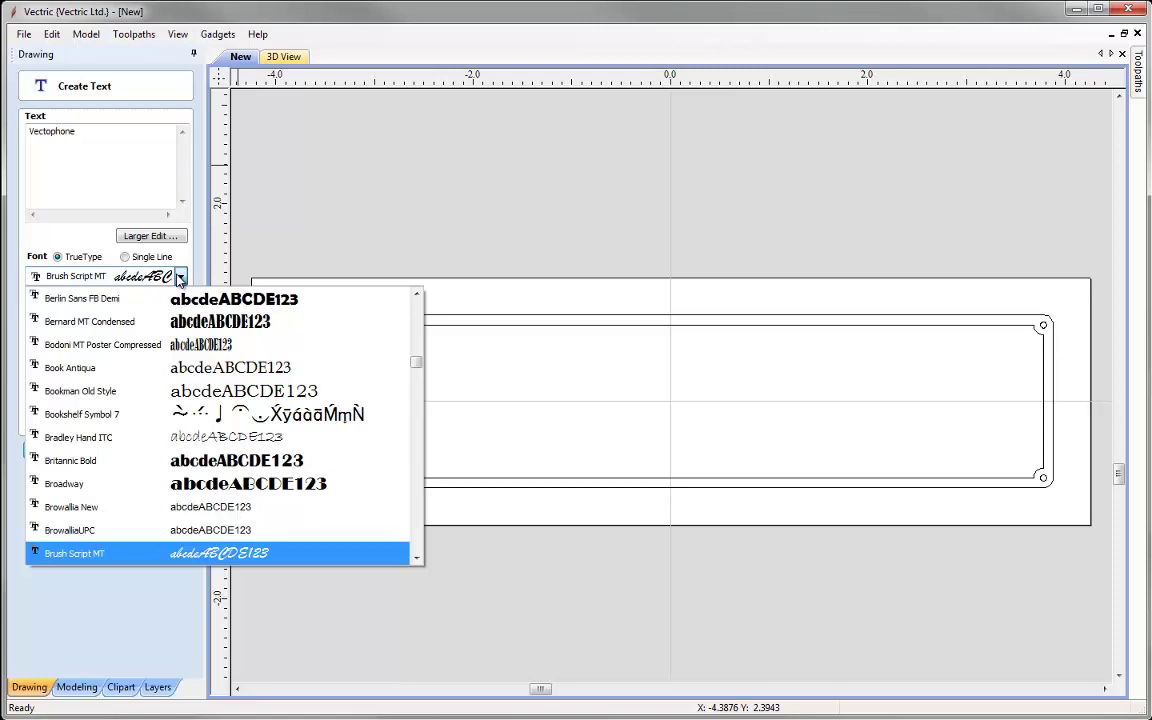
left_click(180, 279)
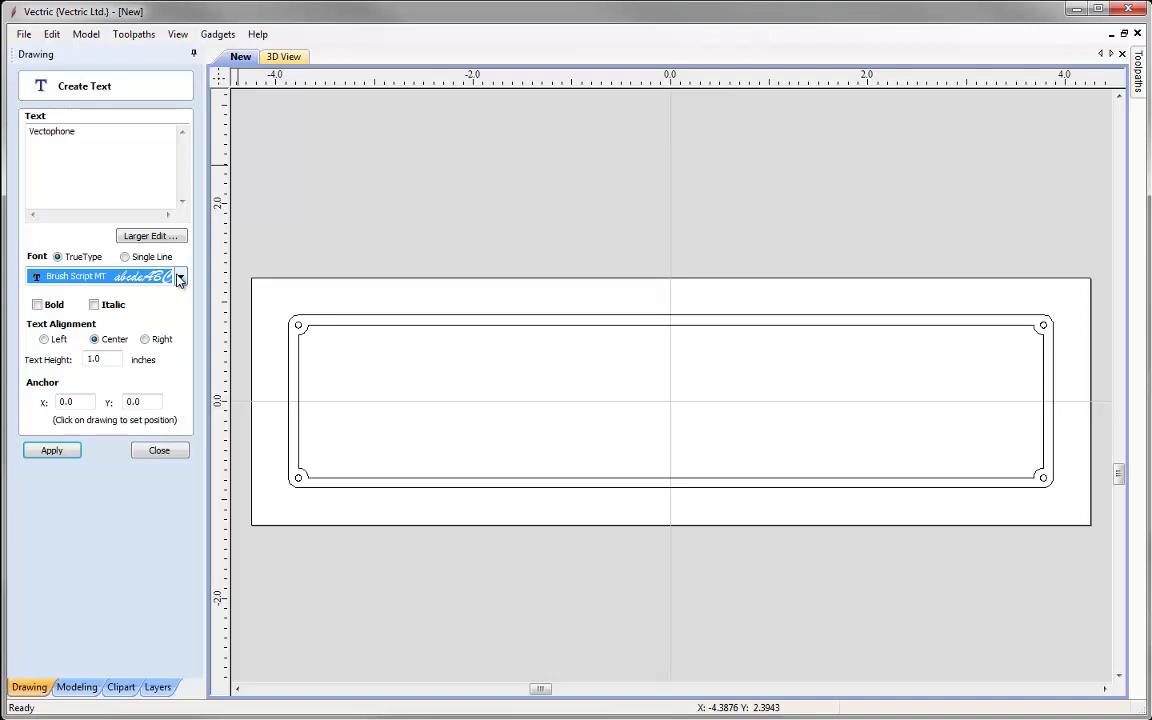
left_click(103, 360)
double_click(103, 360)
type("1")
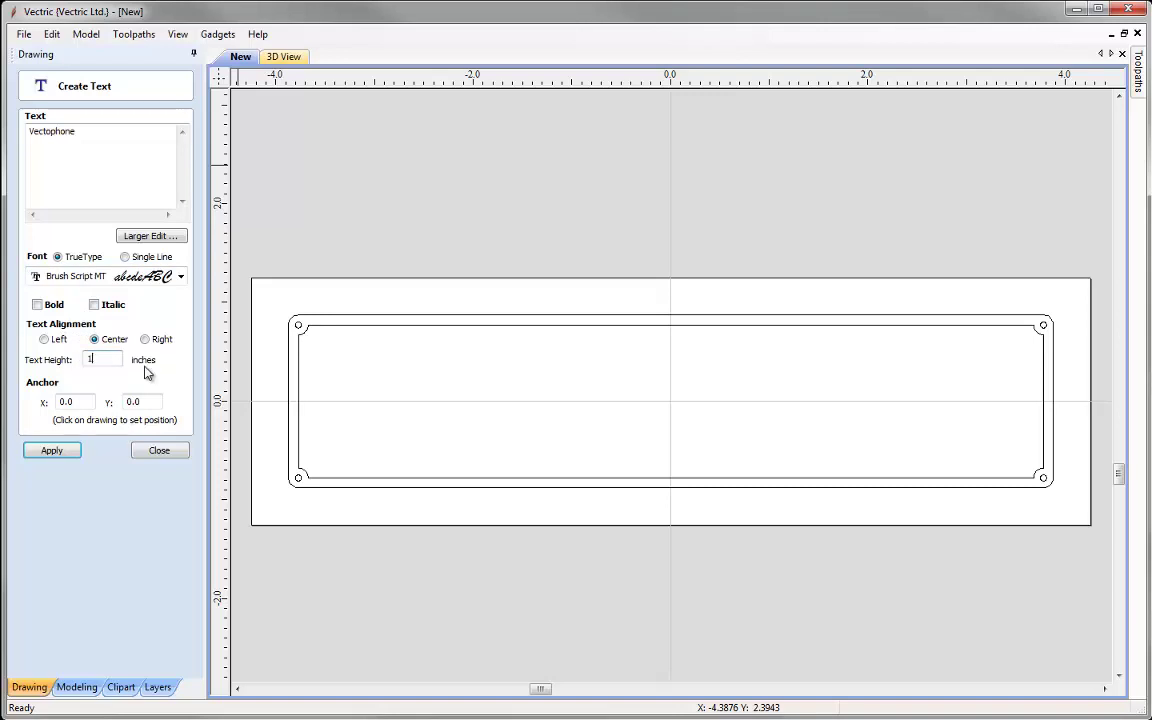
left_click(52, 453)
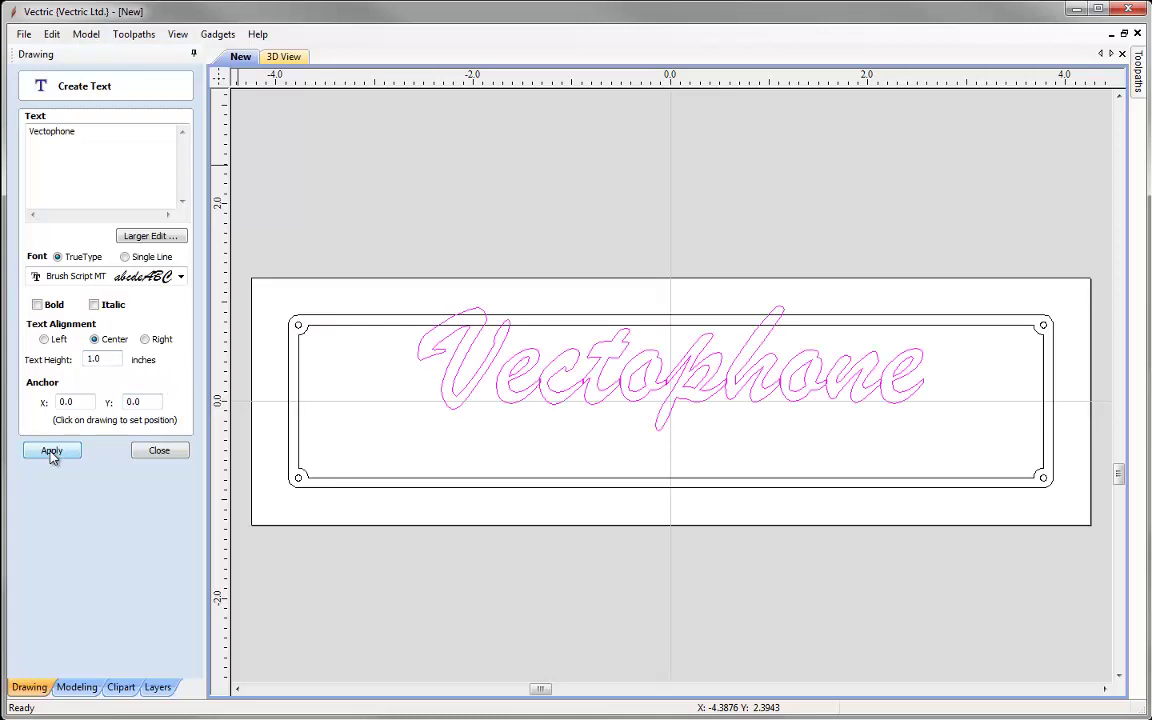
left_click(160, 451)
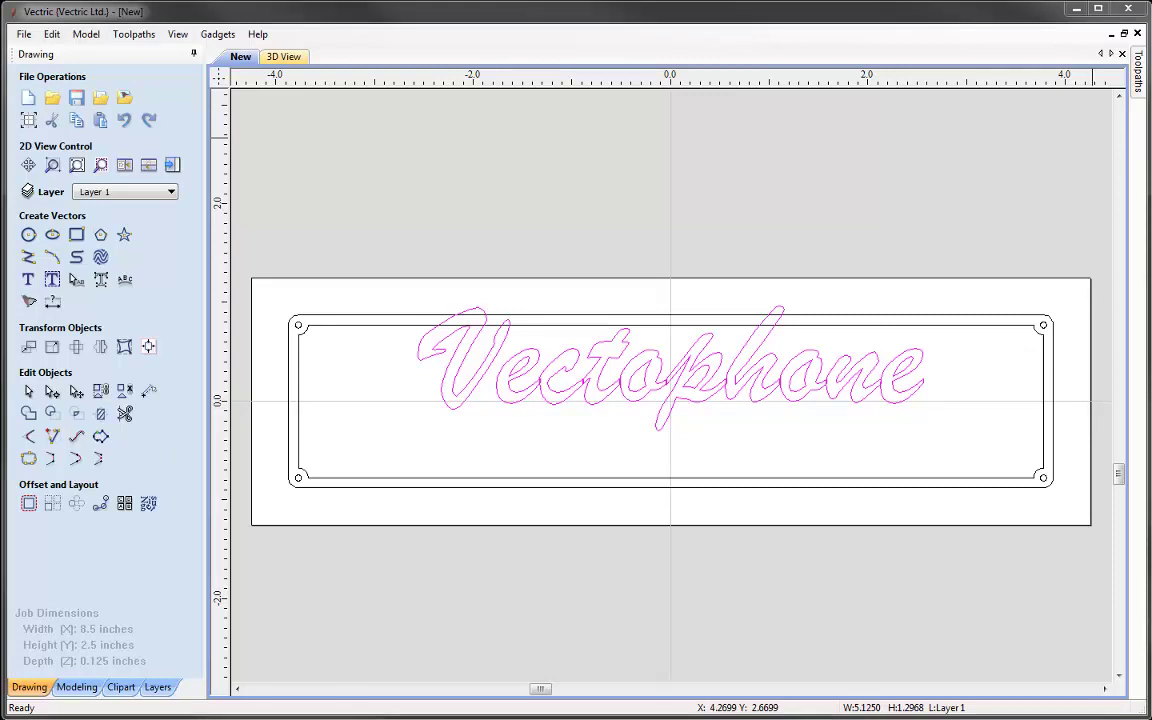
Step: Centre the Vectophone text both horizontally and vertically in the material
left_click(148, 348)
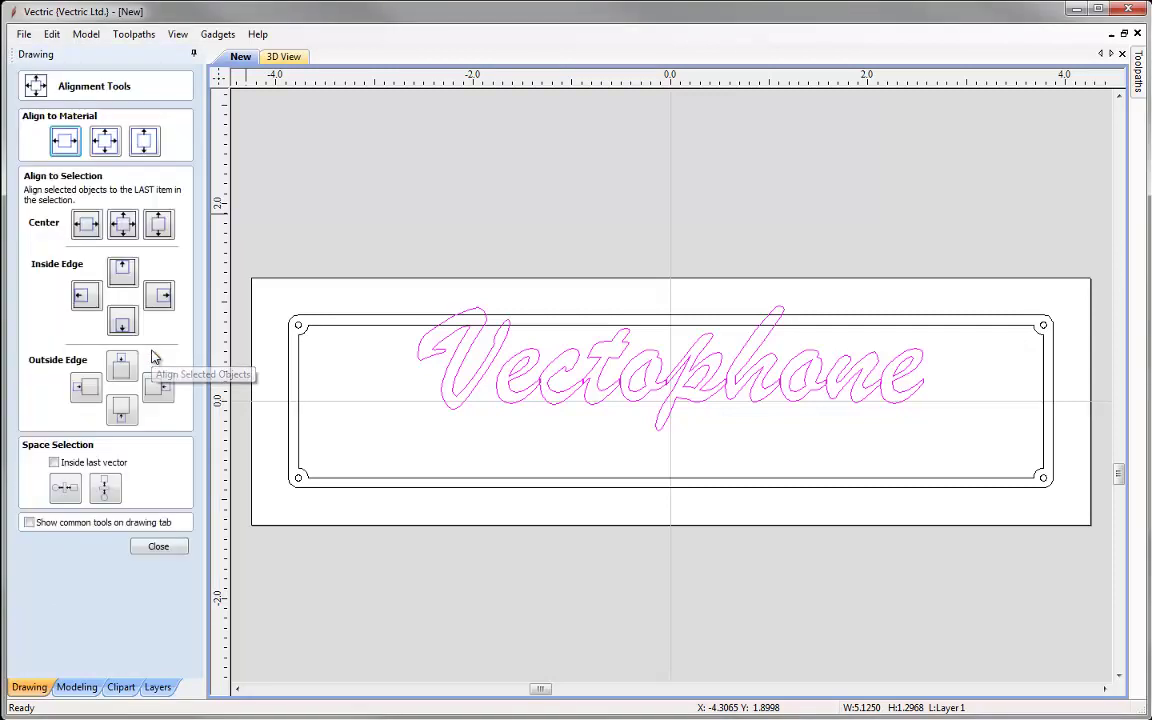
left_click(107, 141)
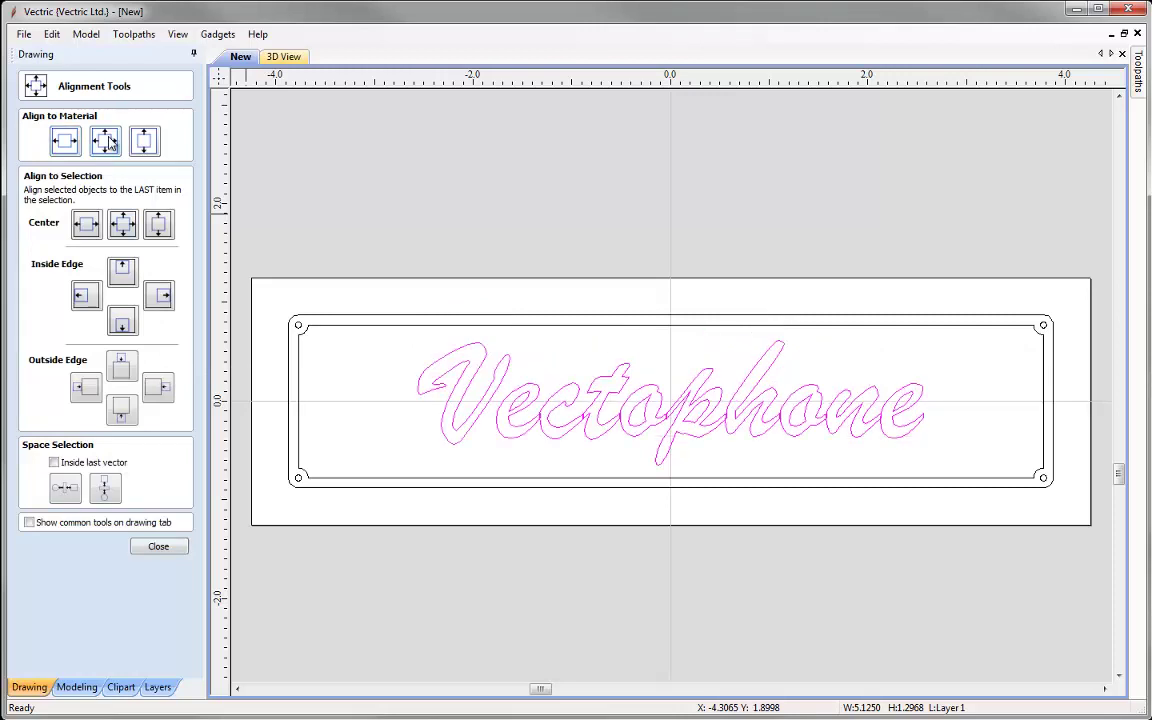
left_click(141, 546)
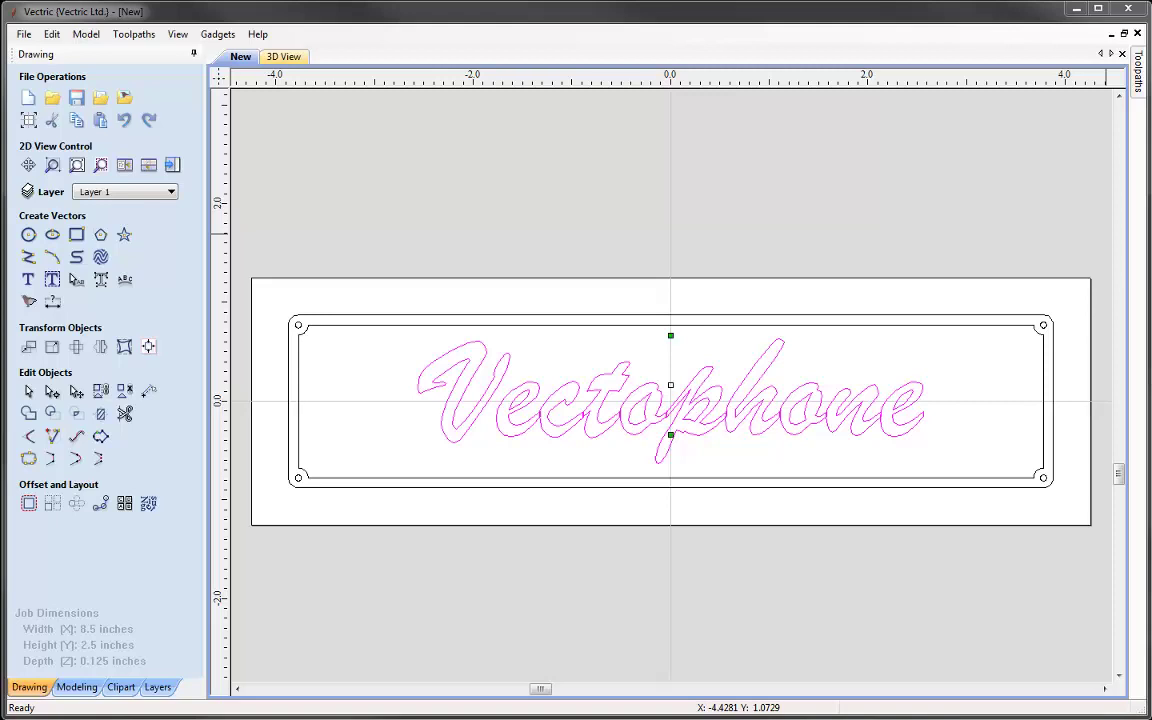
Step: Try arcing the Vectophone lettering interactively with its upper and lower arc handles
left_click(79, 283)
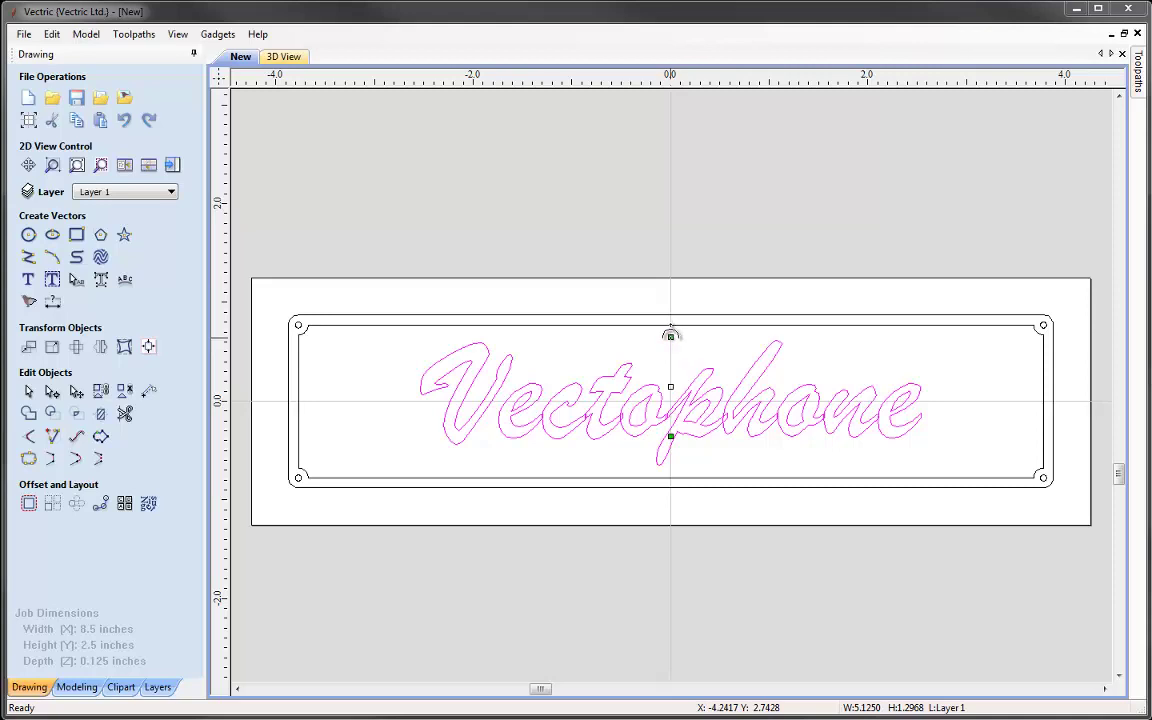
mouse_move(670, 335)
left_mouse_down()
mouse_move(673, 290)
mouse_move(666, 341)
left_mouse_up()
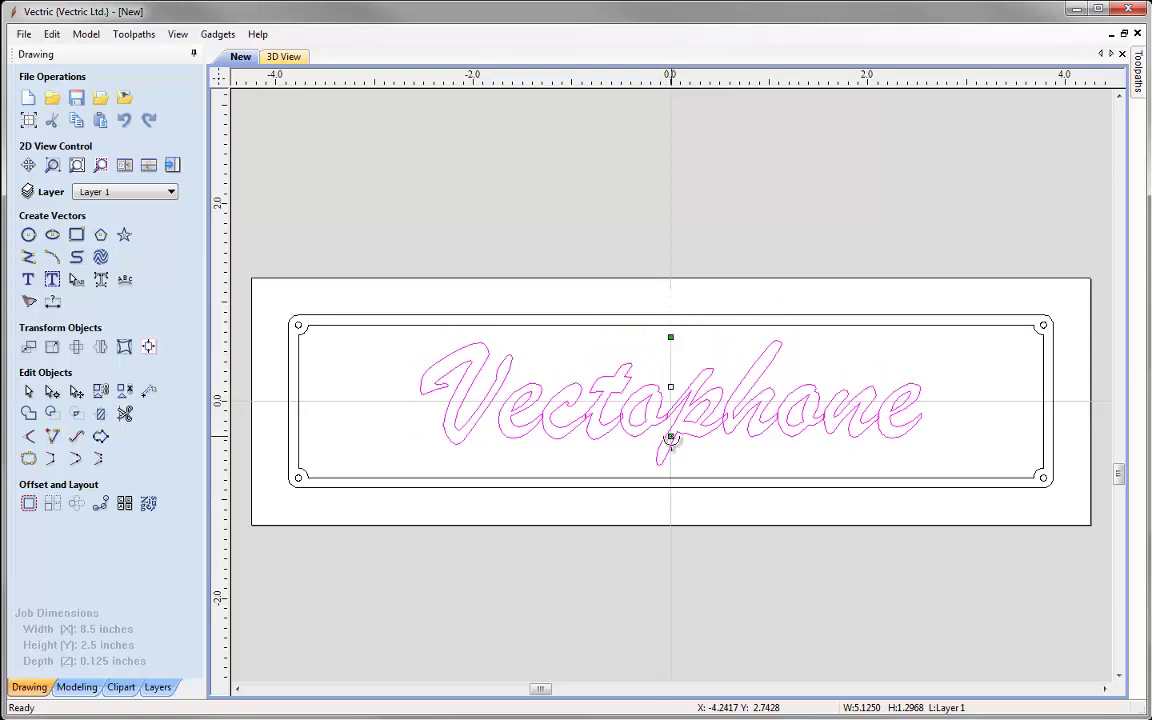
mouse_move(670, 438)
left_mouse_down()
mouse_move(675, 487)
mouse_move(675, 436)
left_mouse_up()
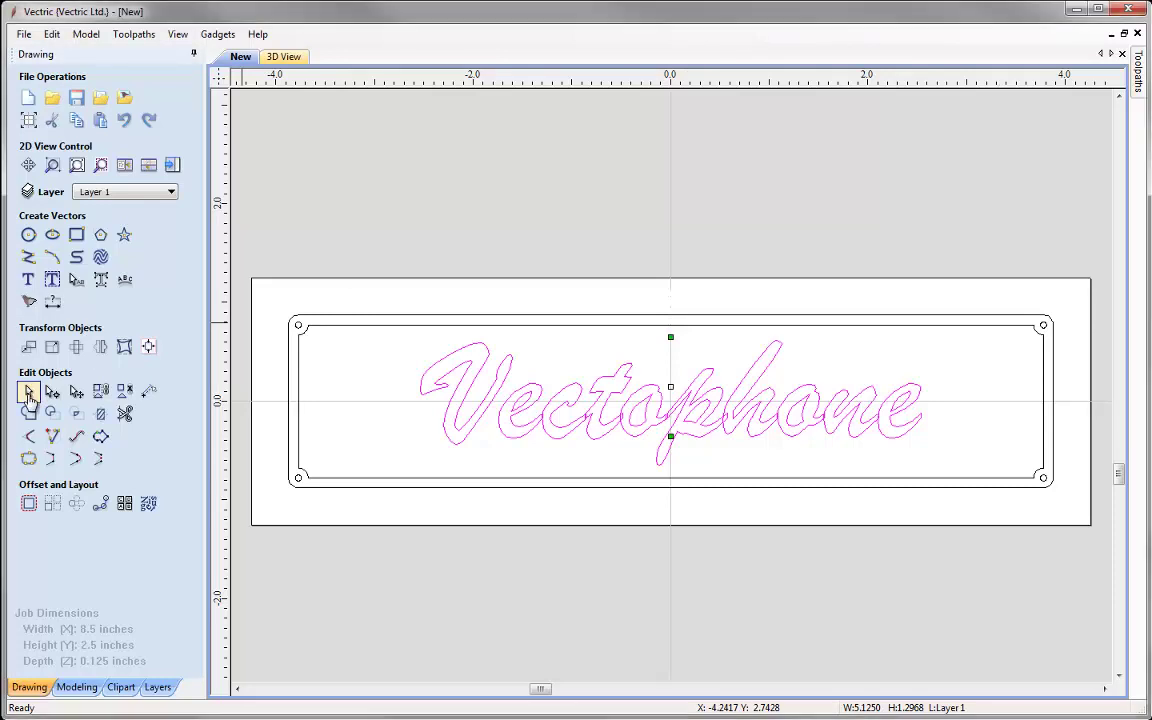
Step: Convert the Vectophone text to curves
left_click(879, 114)
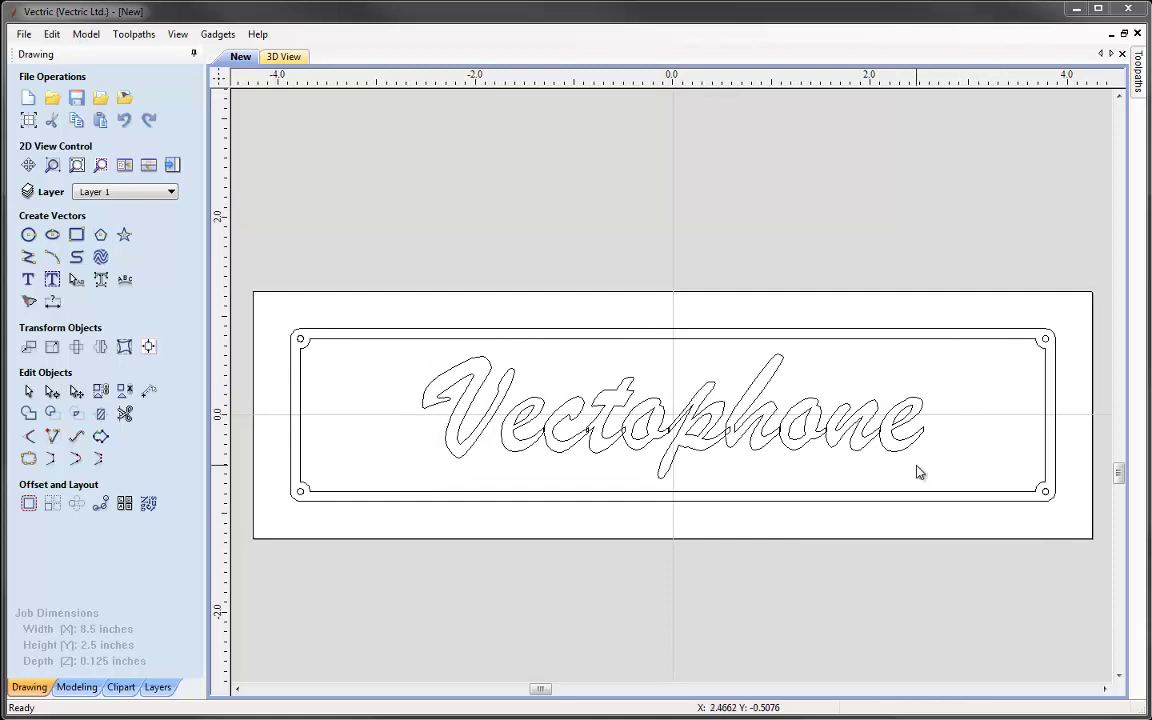
left_click_drag(917, 465, 373, 368)
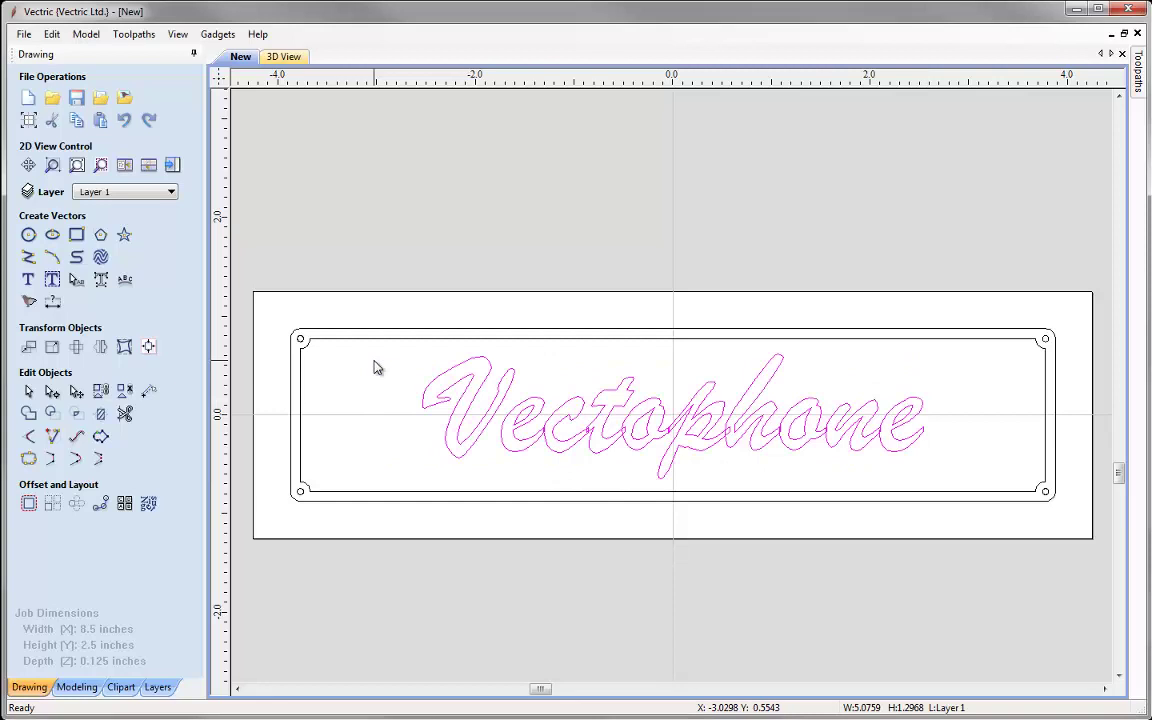
right_click(575, 421)
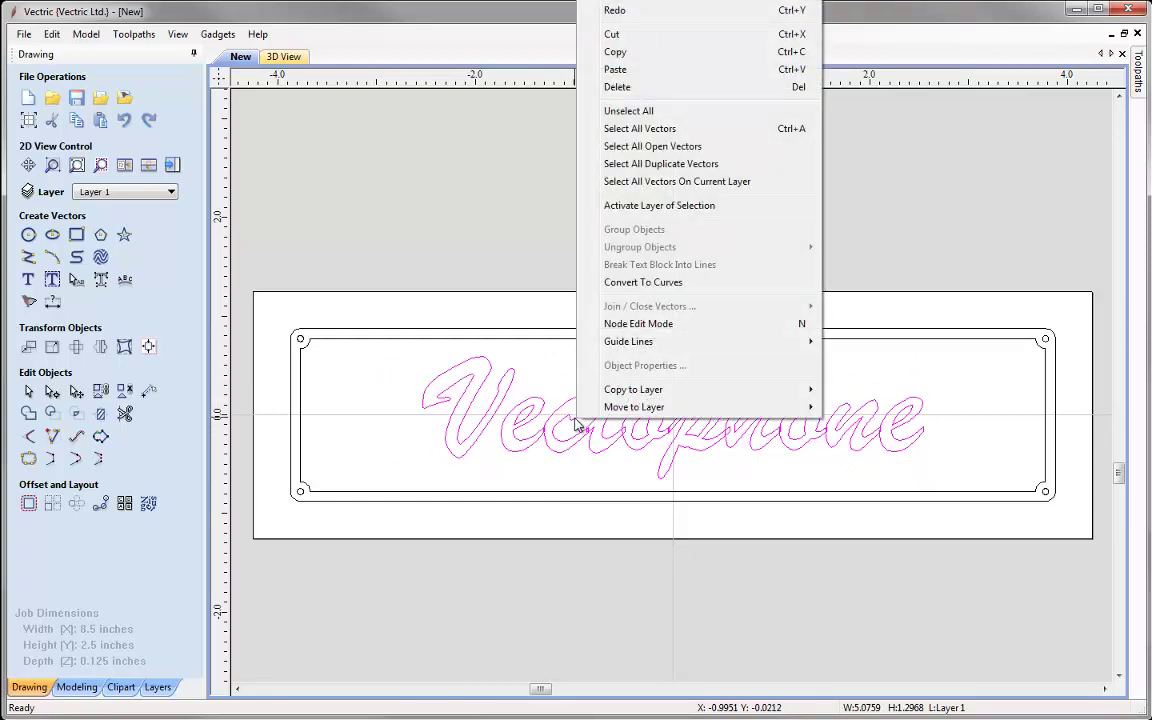
left_click(691, 287)
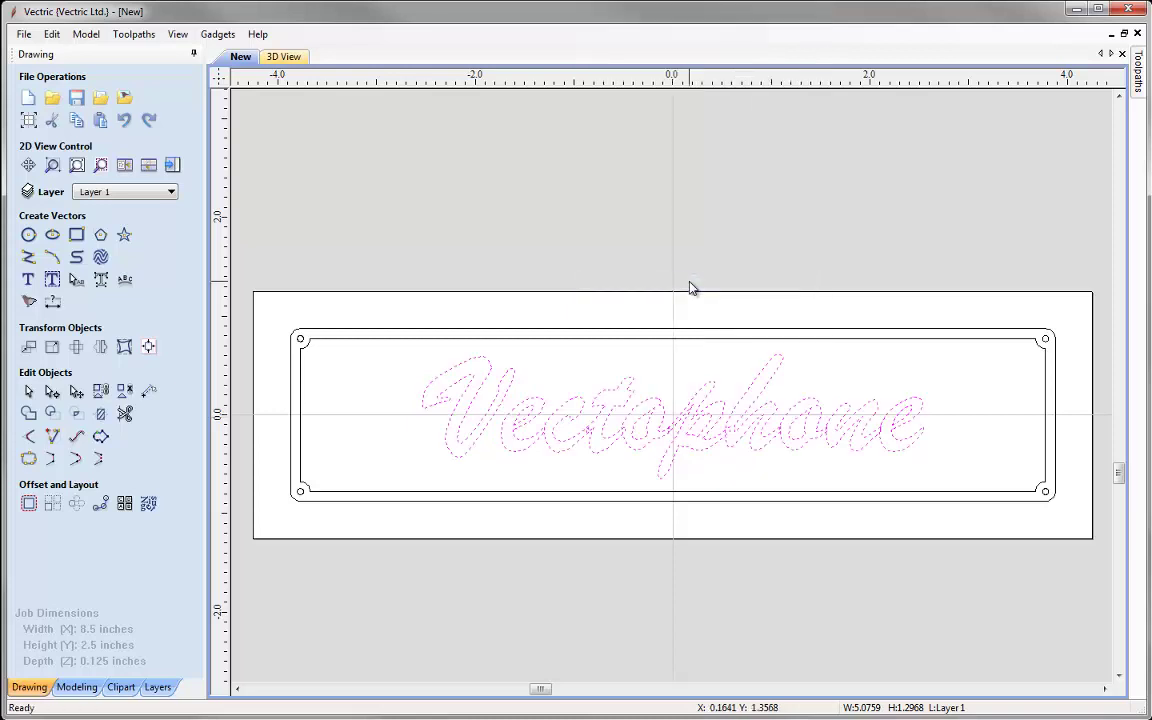
Step: Select the t and o outlines one at a time to examine where neighbouring letters overlap
scroll(617, 463, "up", 1)
scroll(617, 463, "up", 1)
left_click(620, 463)
left_click(607, 443)
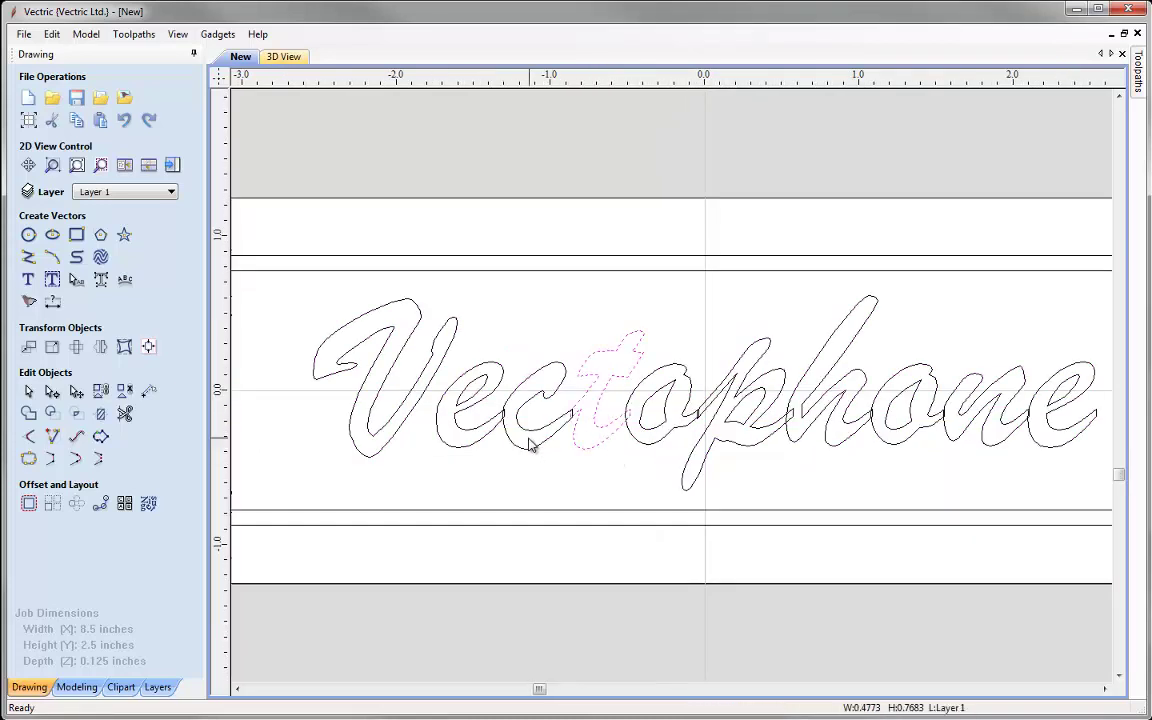
left_click(660, 440)
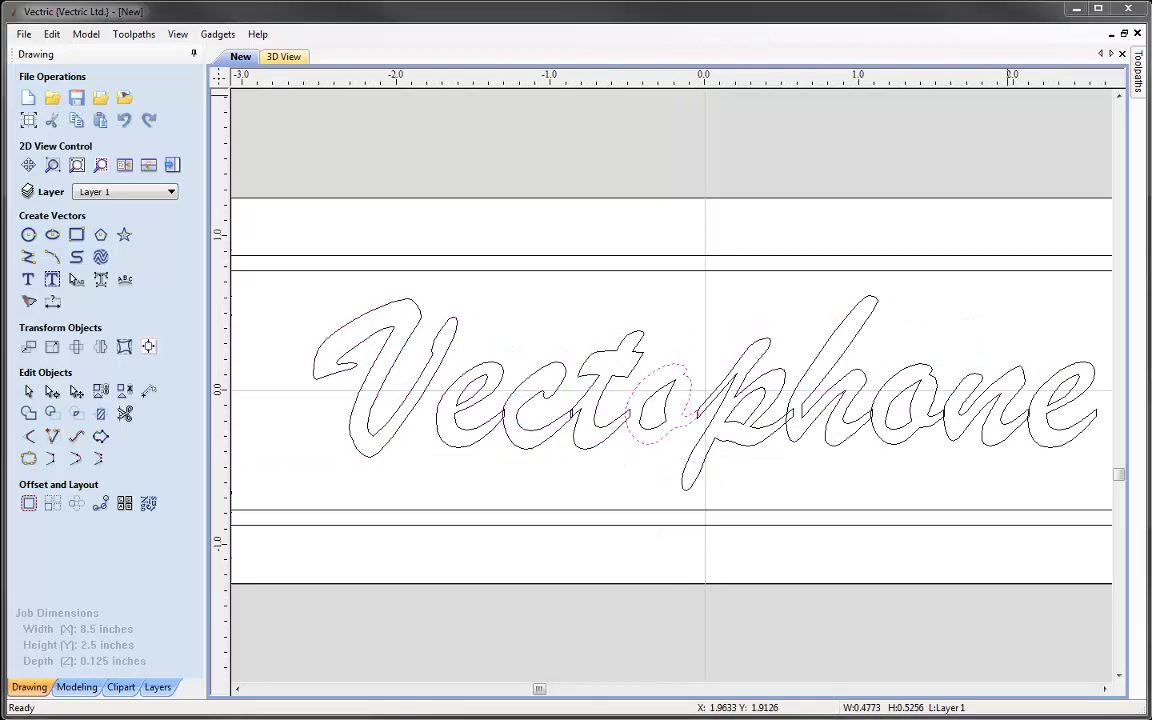
left_click(751, 334)
Step: Select the overlapping "ectophone" outlines without the V, excluding the inner loops of both e's, both o's and the p
scroll(787, 400, "down", 1)
middle_click_drag(846, 450, 748, 445)
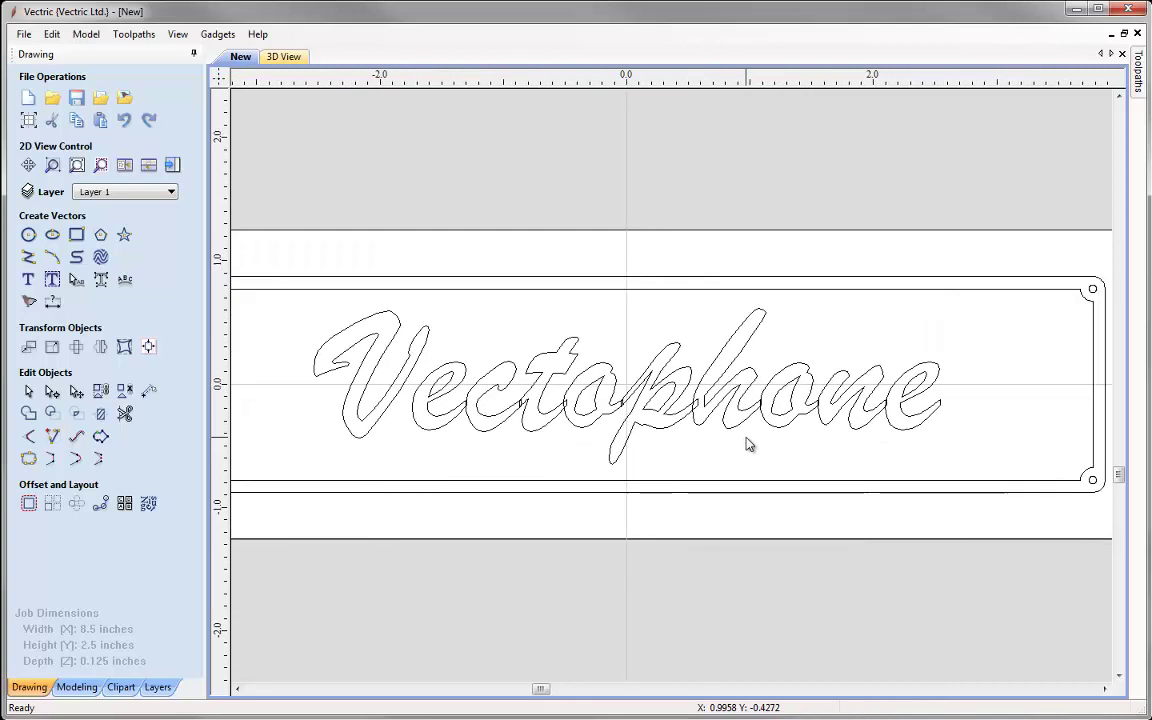
left_click_drag(953, 455, 434, 352)
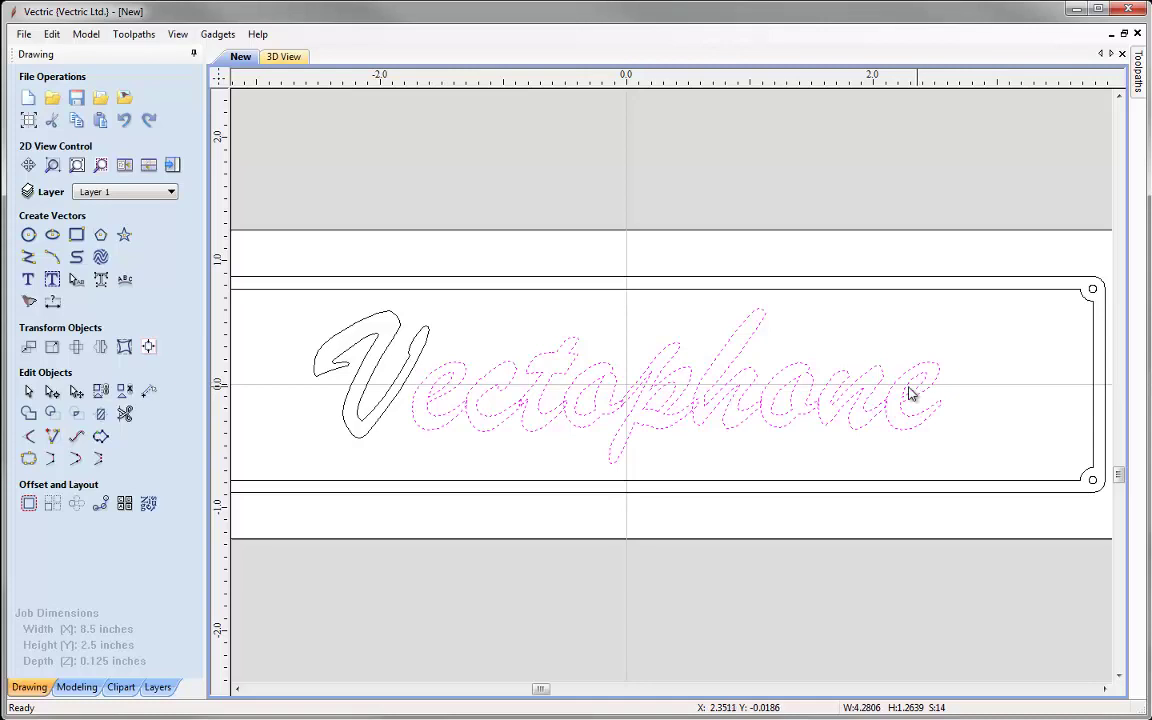
left_click(437, 386, "shift")
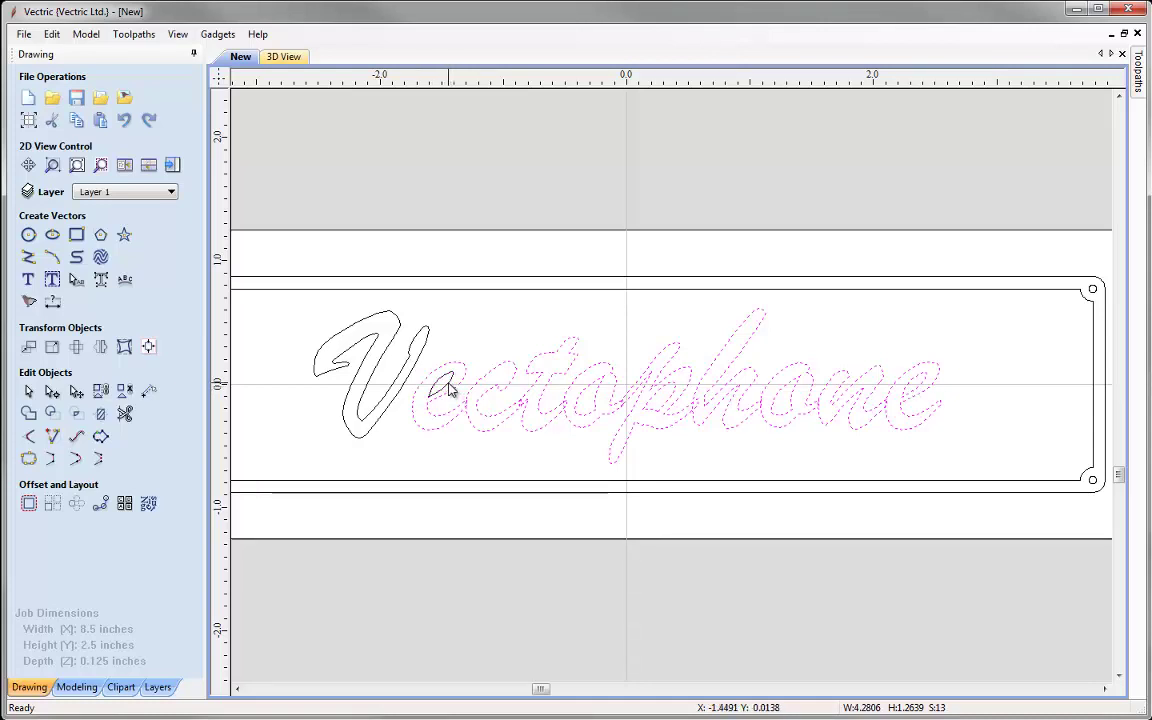
left_click(594, 388, "shift")
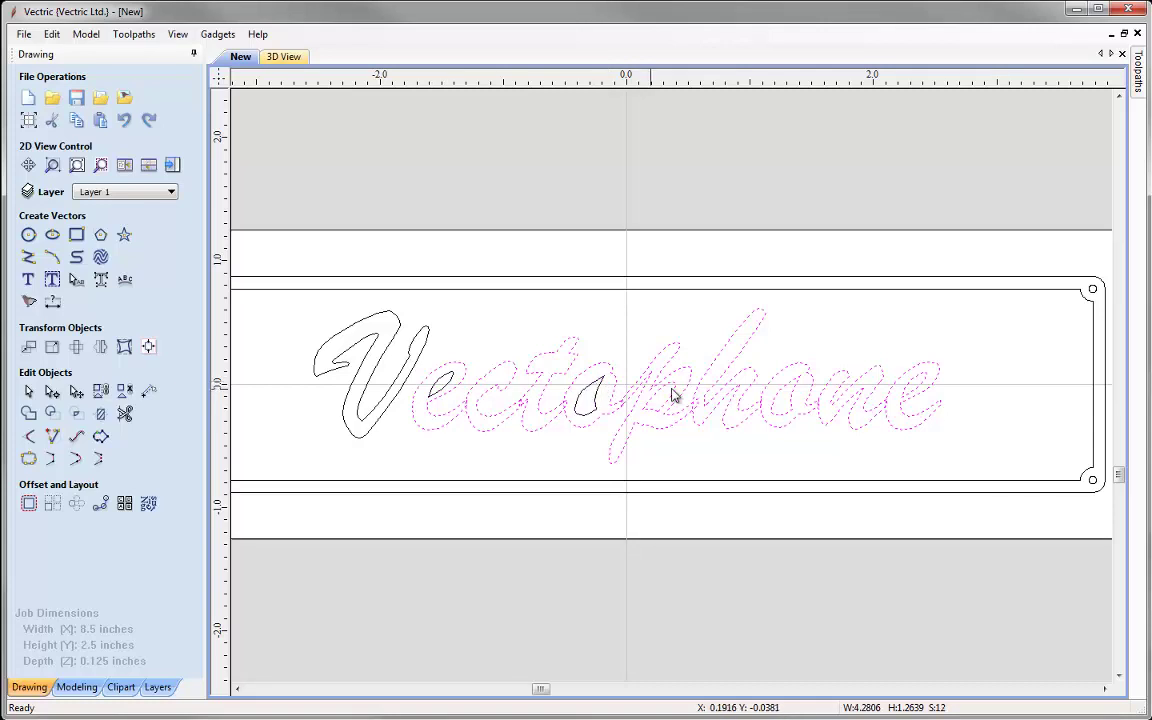
left_click(672, 394, "shift")
left_click(782, 398, "shift")
left_click(908, 397, "shift")
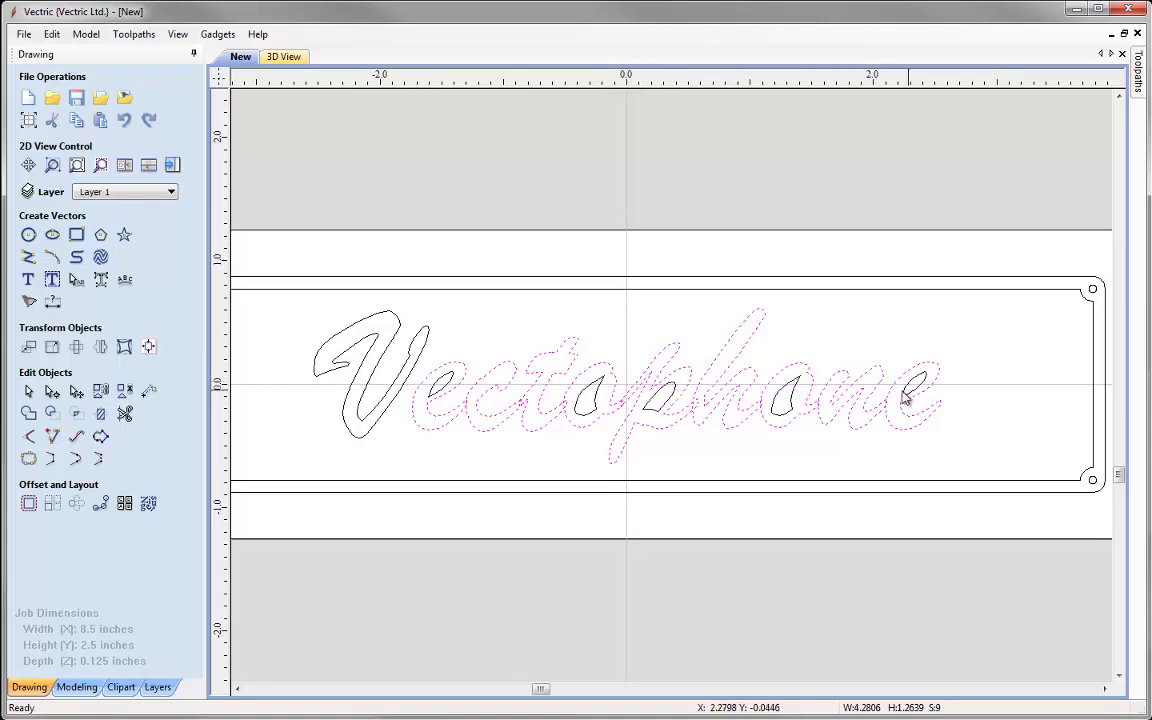
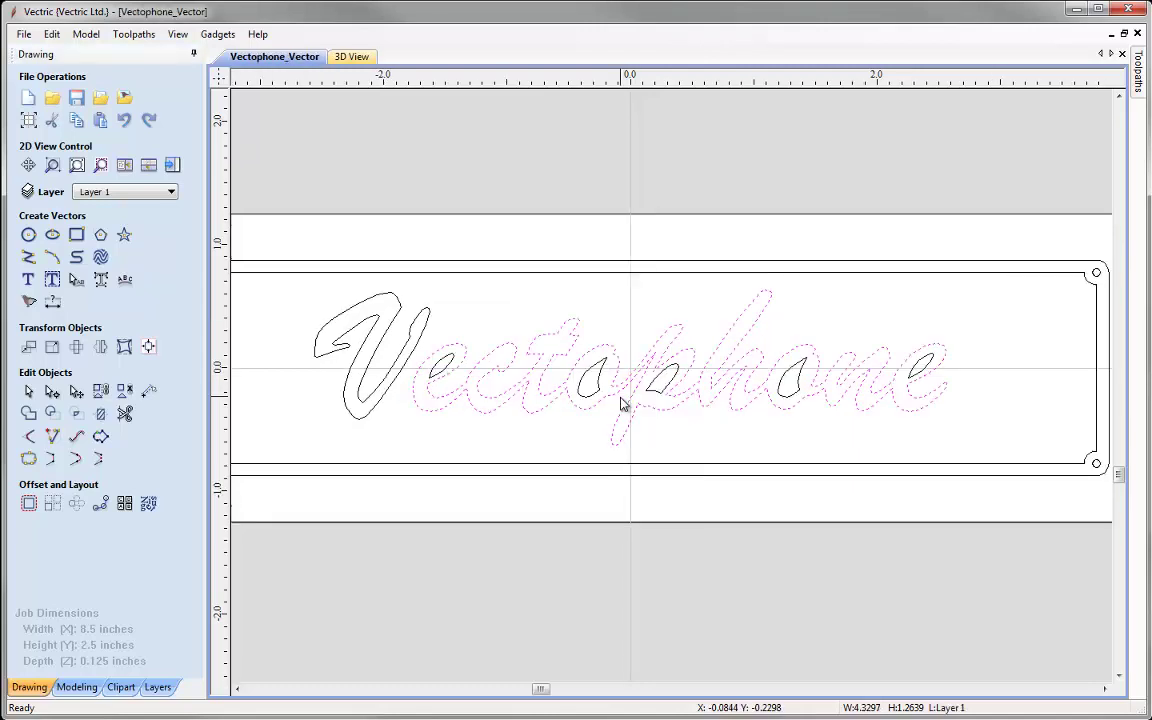
Step: Deselect the lettering and examine the lower outline where the first o joins the p
scroll(620, 403, "up", 5)
scroll(620, 403, "up", 3)
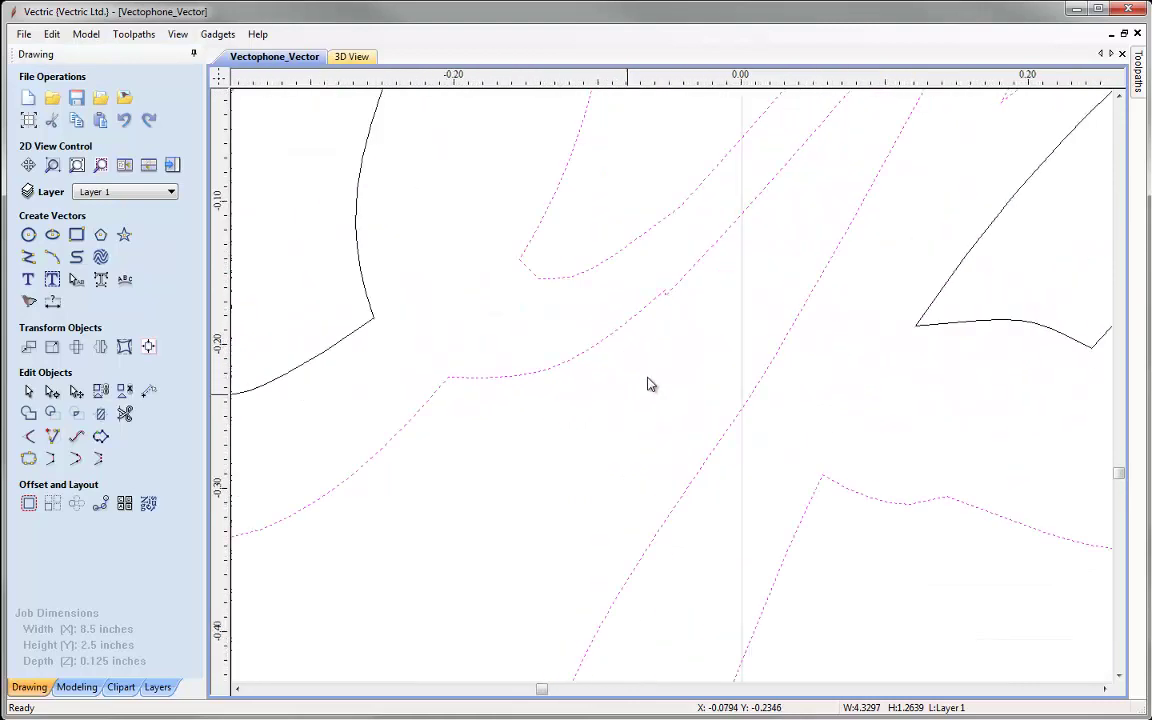
left_click(566, 416)
scroll(542, 372, "down", 3)
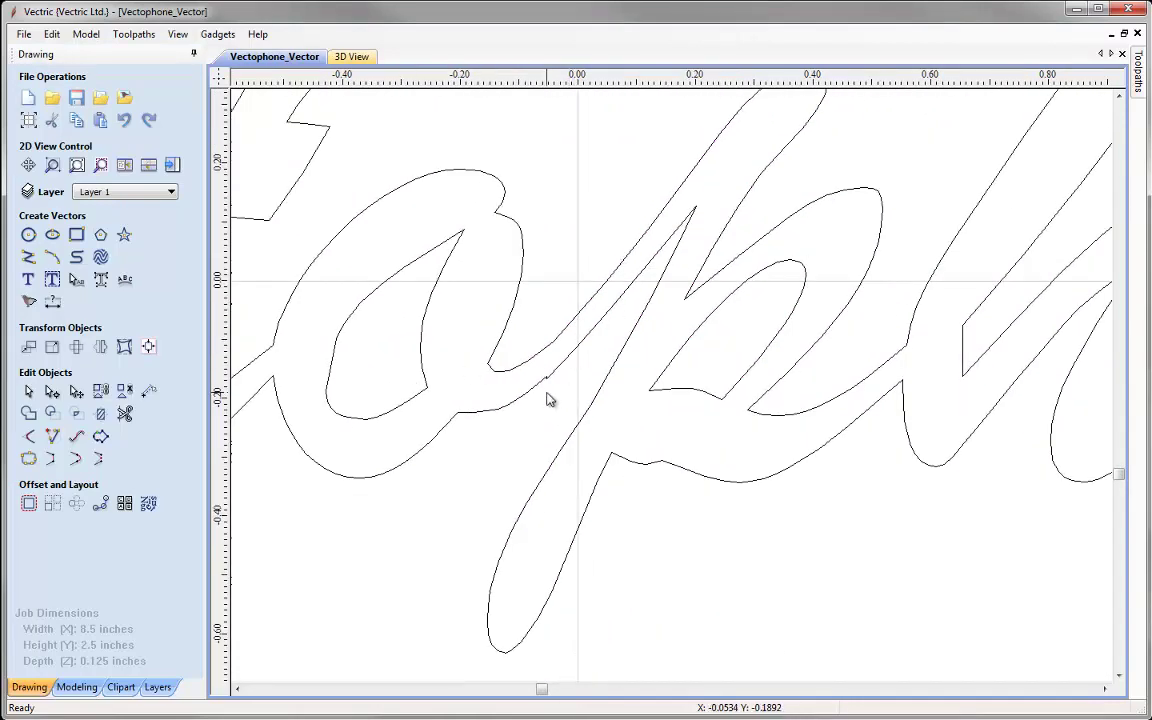
scroll(545, 390, "up", 3)
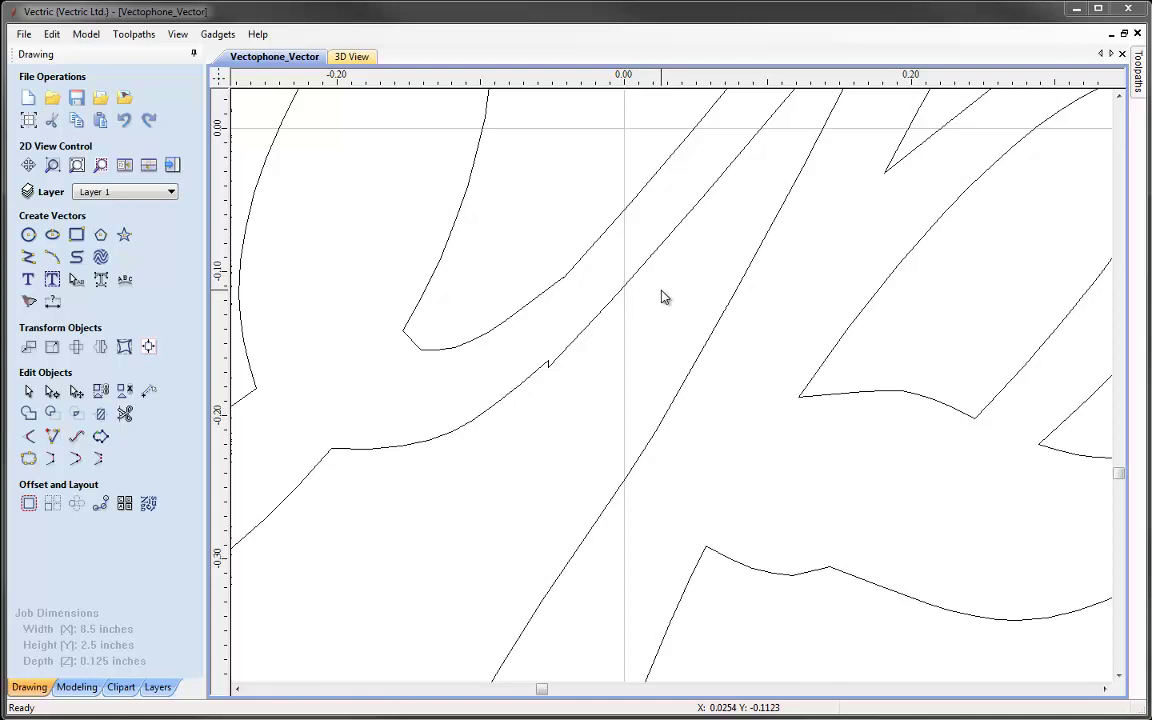
Step: Node-edit the joined lettering and delete the upper node of the small notch between the first o and the p
left_click(53, 392)
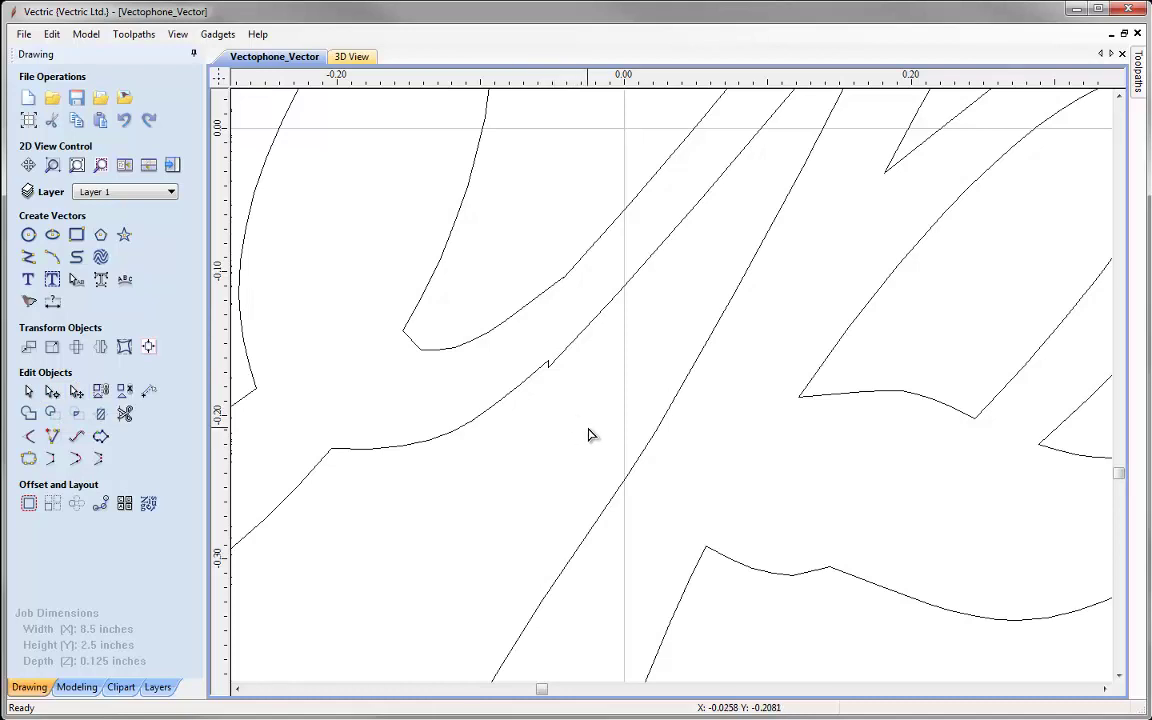
double_click(569, 354)
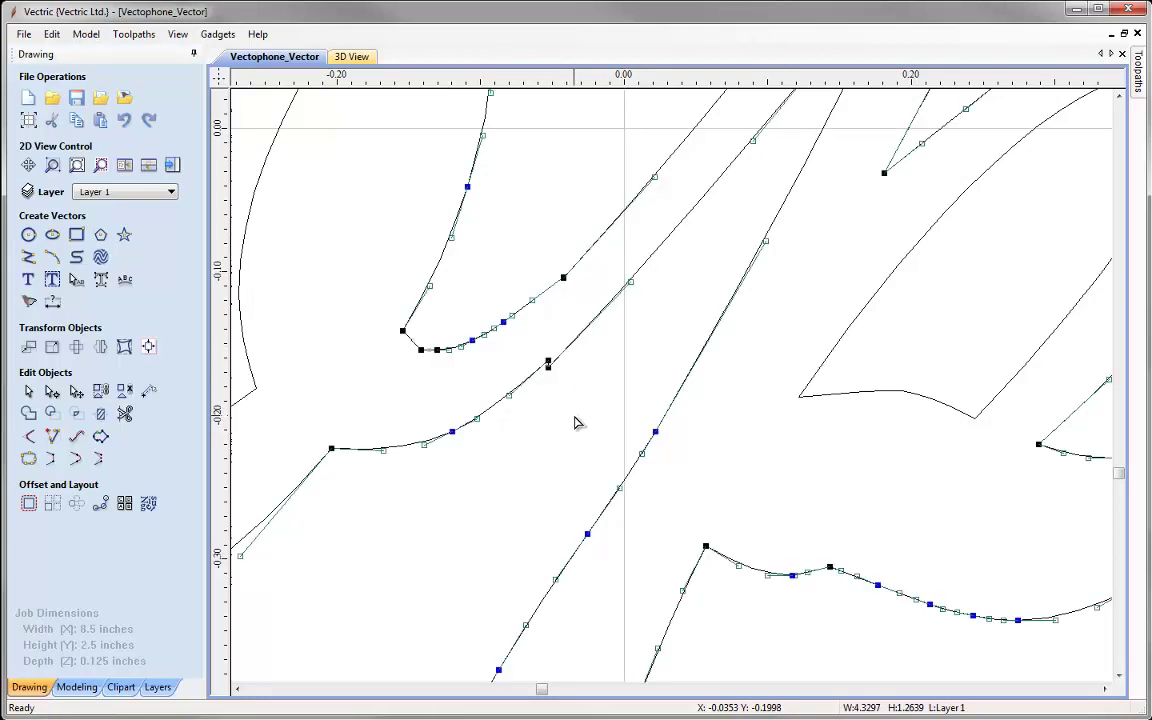
scroll(575, 422, "down", 3)
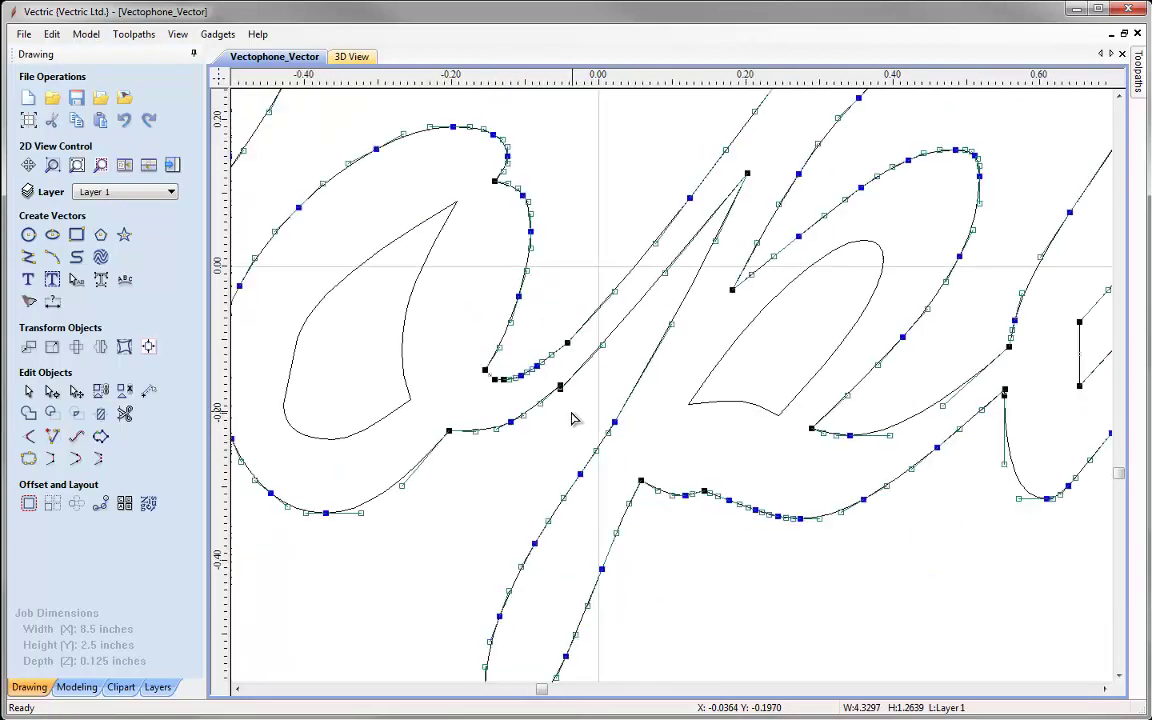
scroll(572, 419, "down", 4)
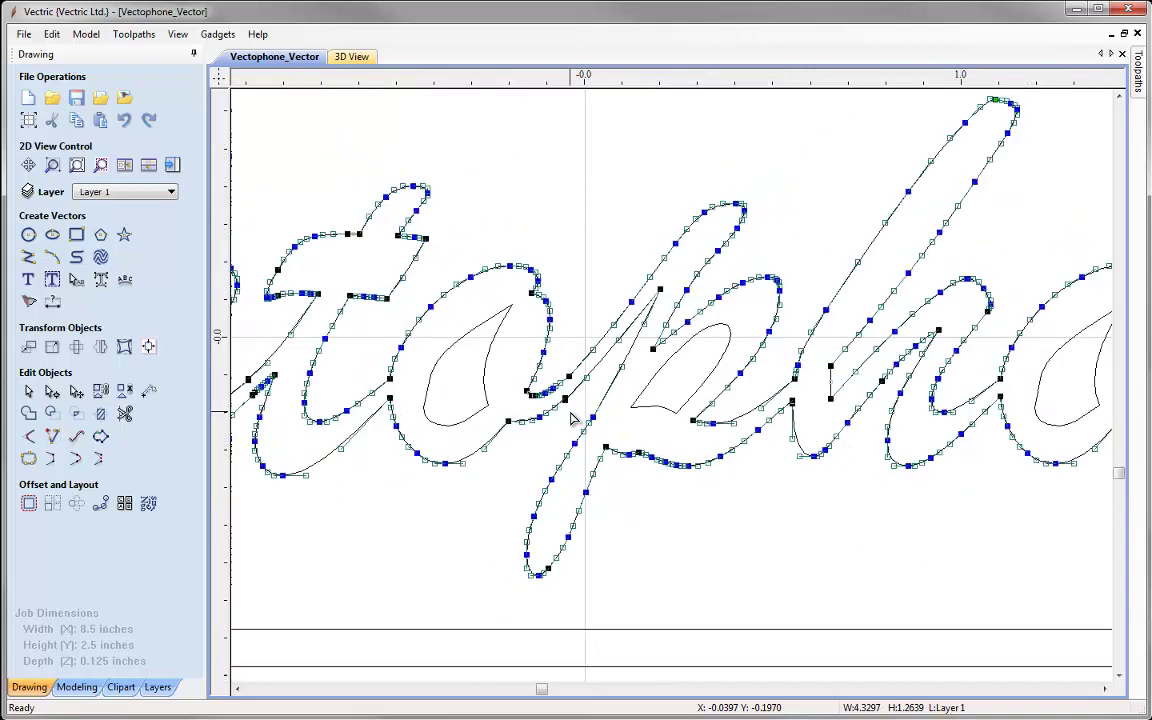
scroll(573, 421, "up", 10)
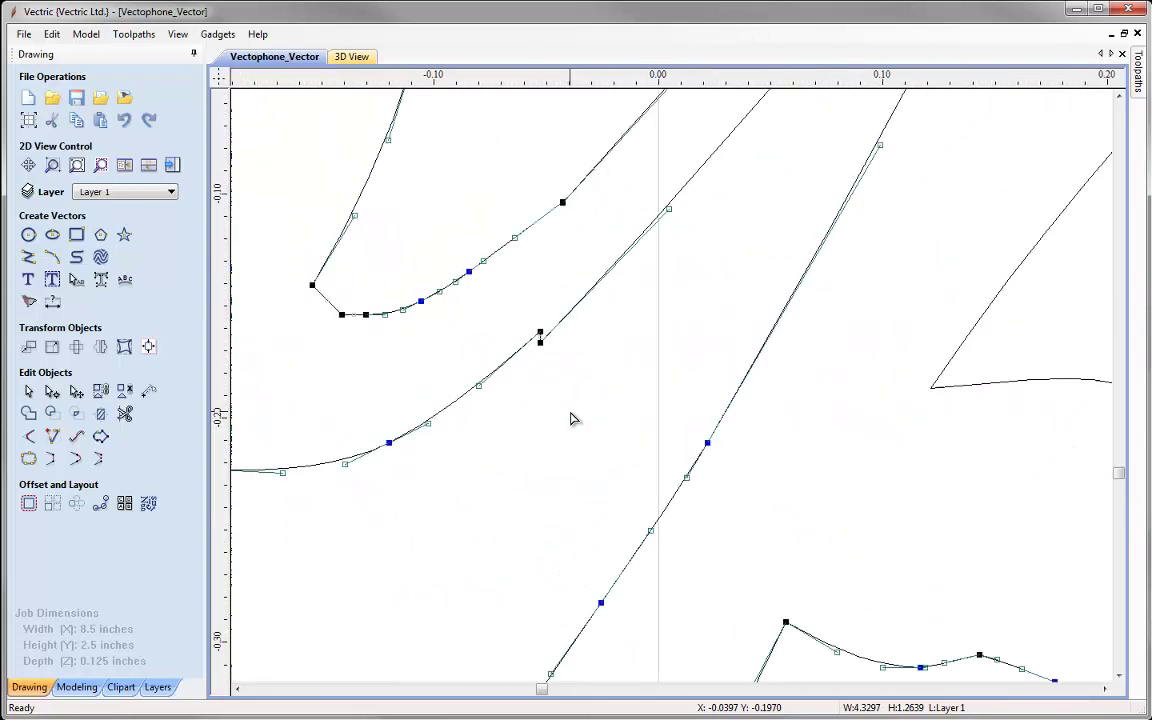
scroll(609, 485, "up", 1)
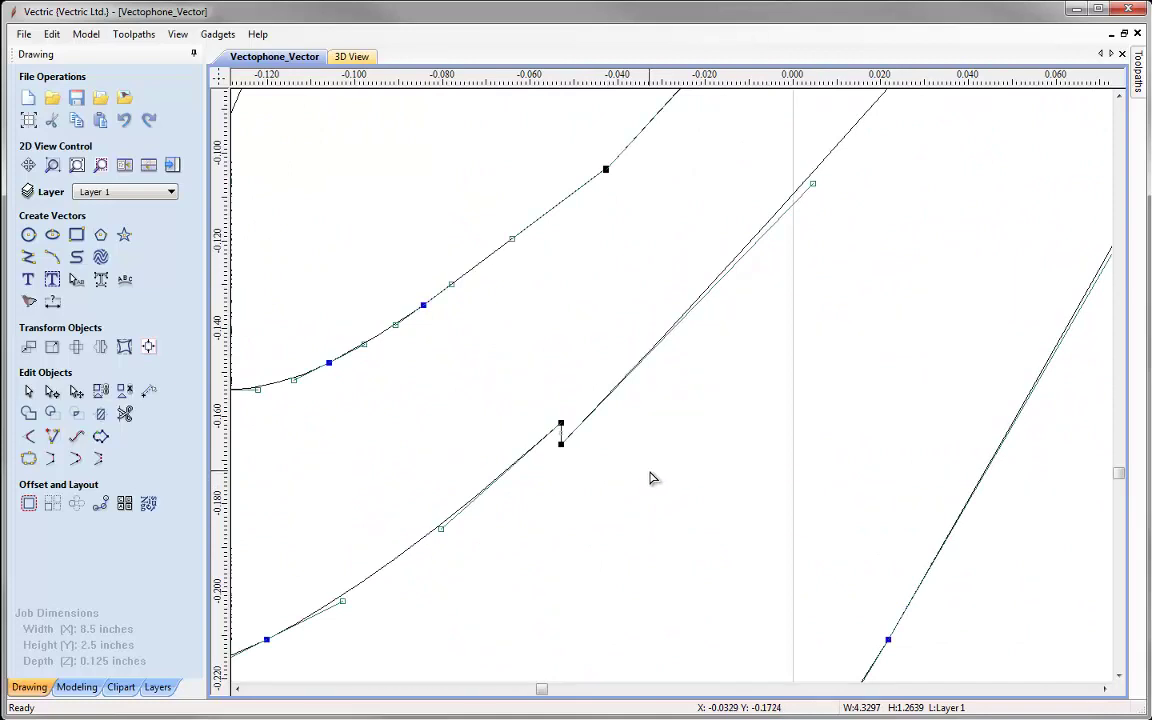
left_click(561, 423)
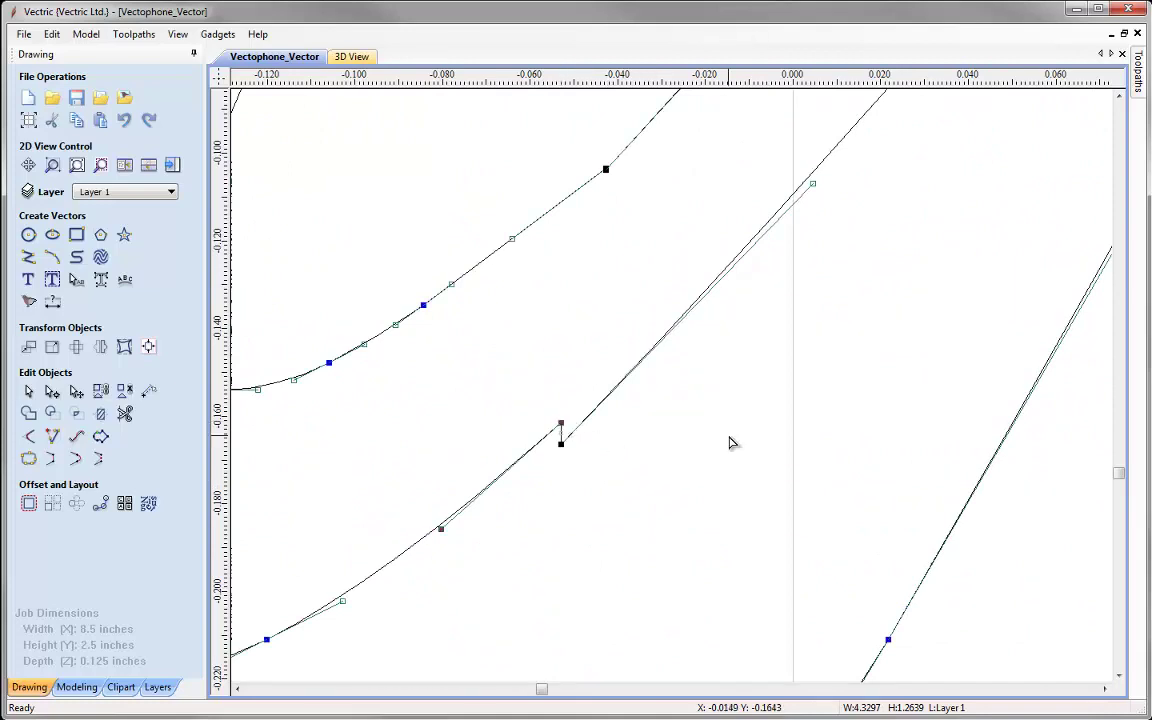
right_click(562, 424)
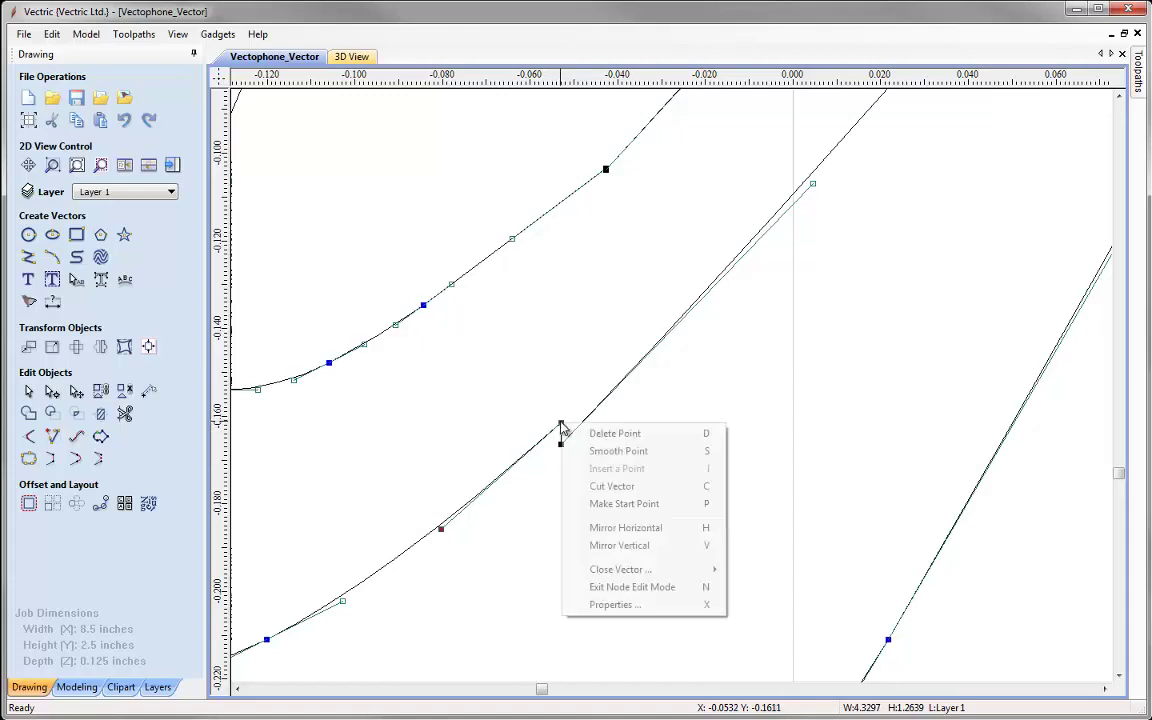
left_click(615, 434)
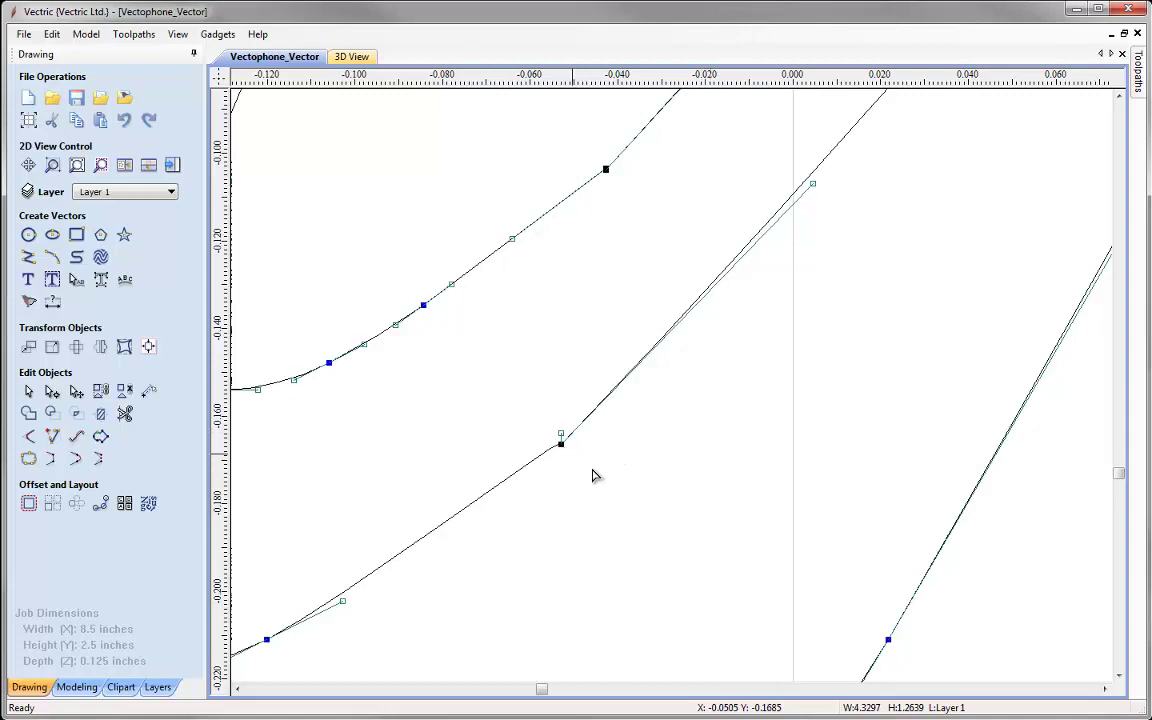
middle_click_drag(599, 504, 697, 417)
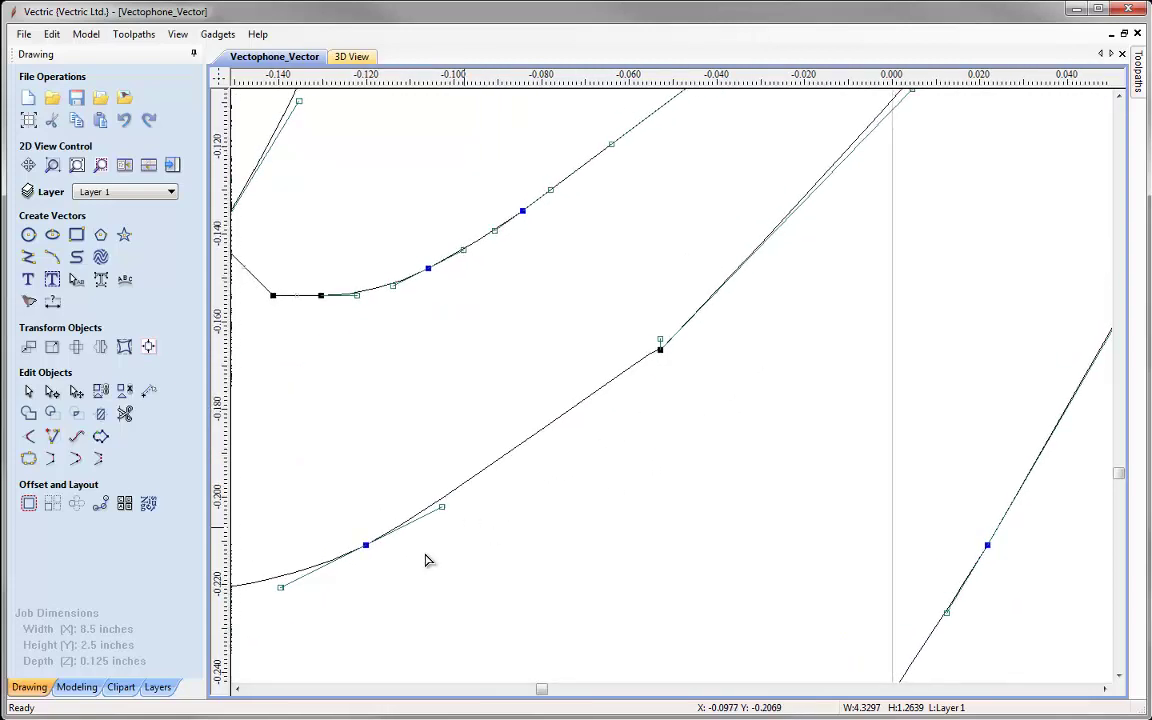
scroll(689, 442, "down", 2)
key("Escape")
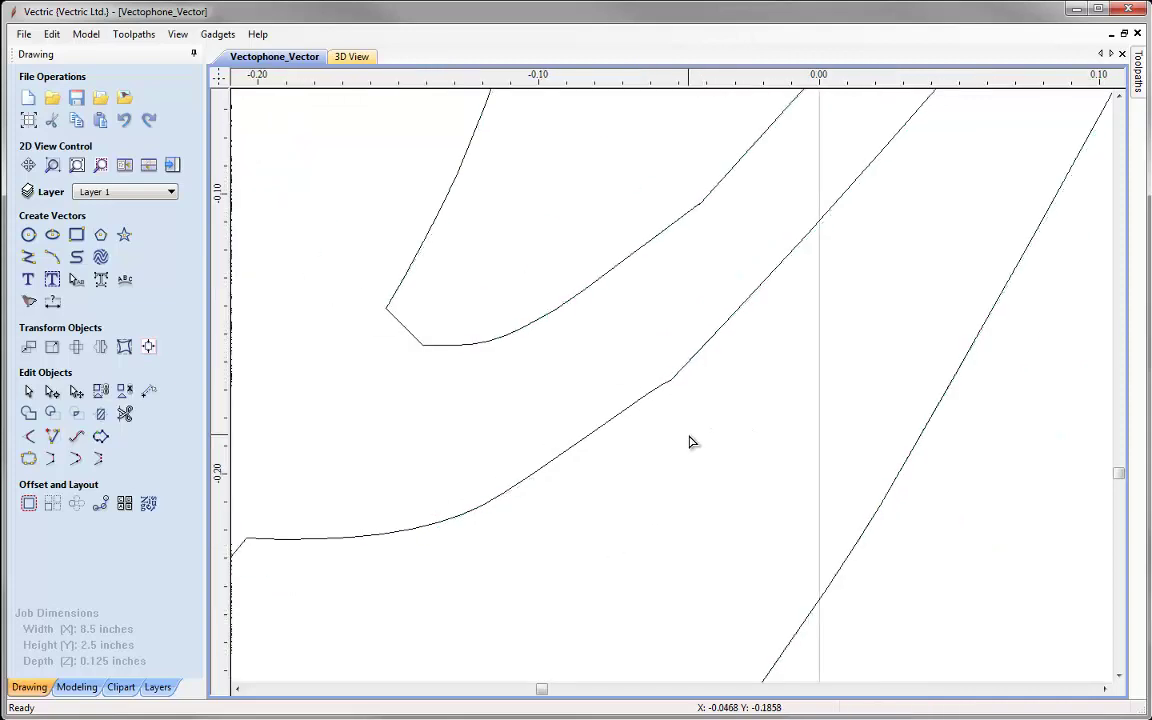
Step: Delete the remaining corner node on the lower outline between the first o and the p
scroll(689, 442, "down", 3)
scroll(725, 429, "down", 1)
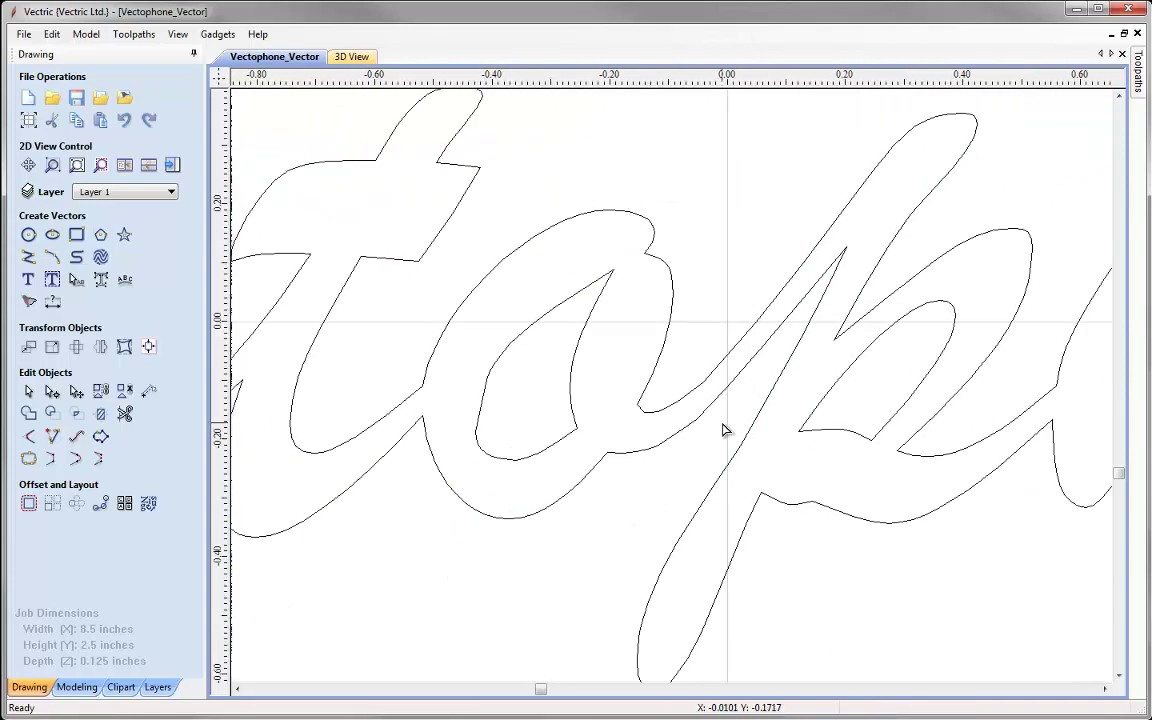
scroll(725, 429, "up", 5)
left_click(654, 388)
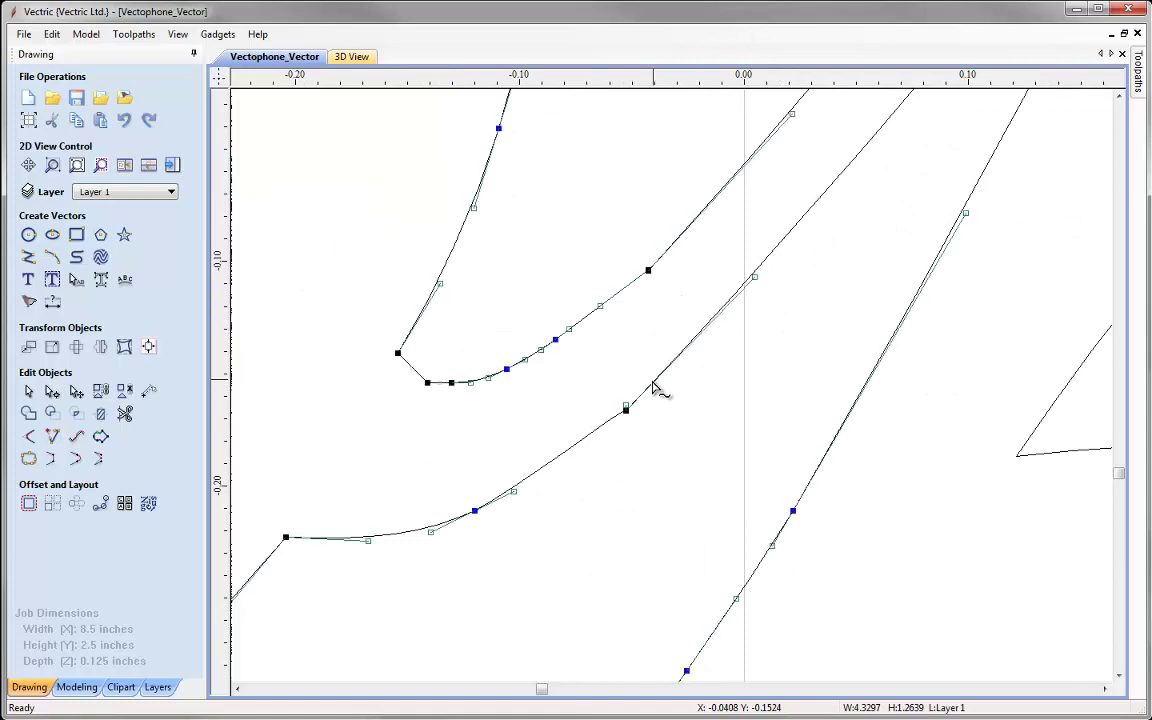
key("d")
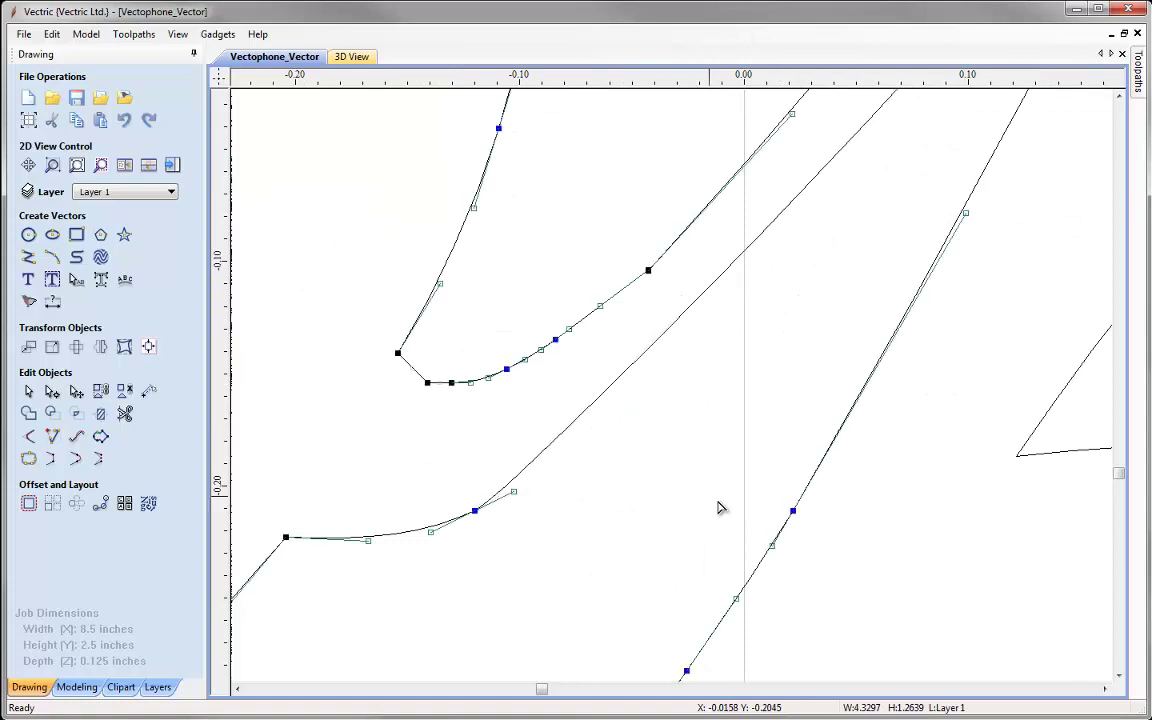
scroll(658, 465, "down", 5)
left_click(645, 469)
scroll(645, 469, "down", 1)
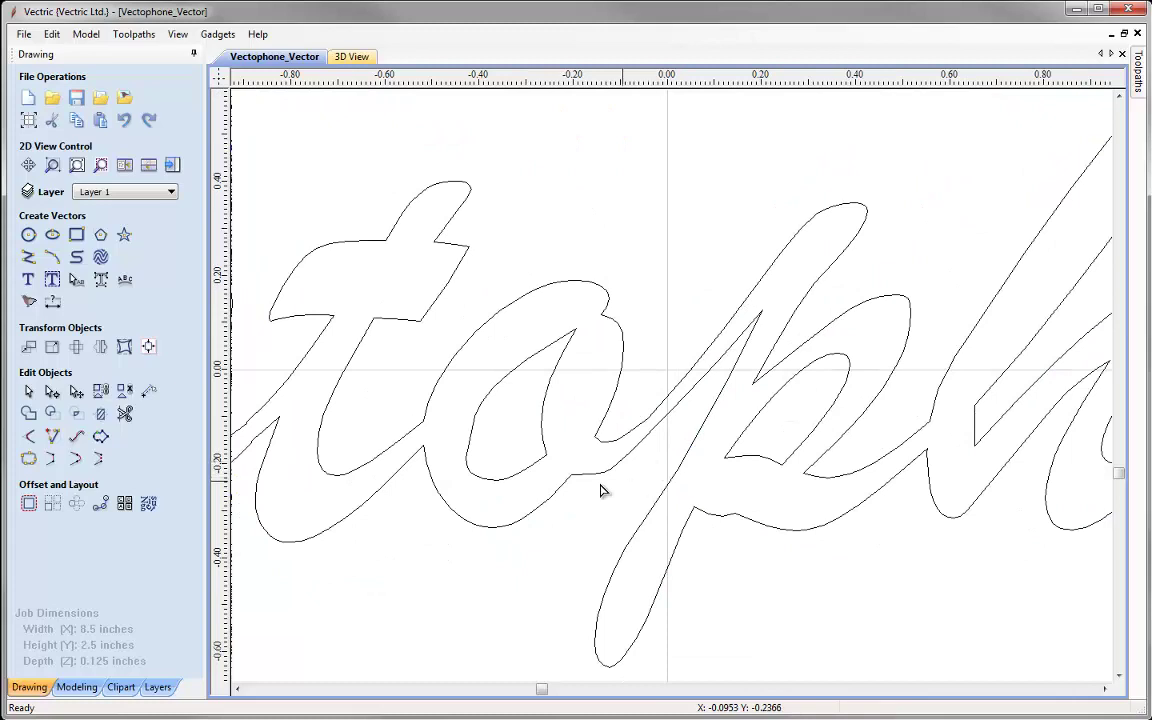
Step: Delete the upper node of the small notch on the lower outline where the c joins the t
middle_click_drag(437, 535, 693, 535)
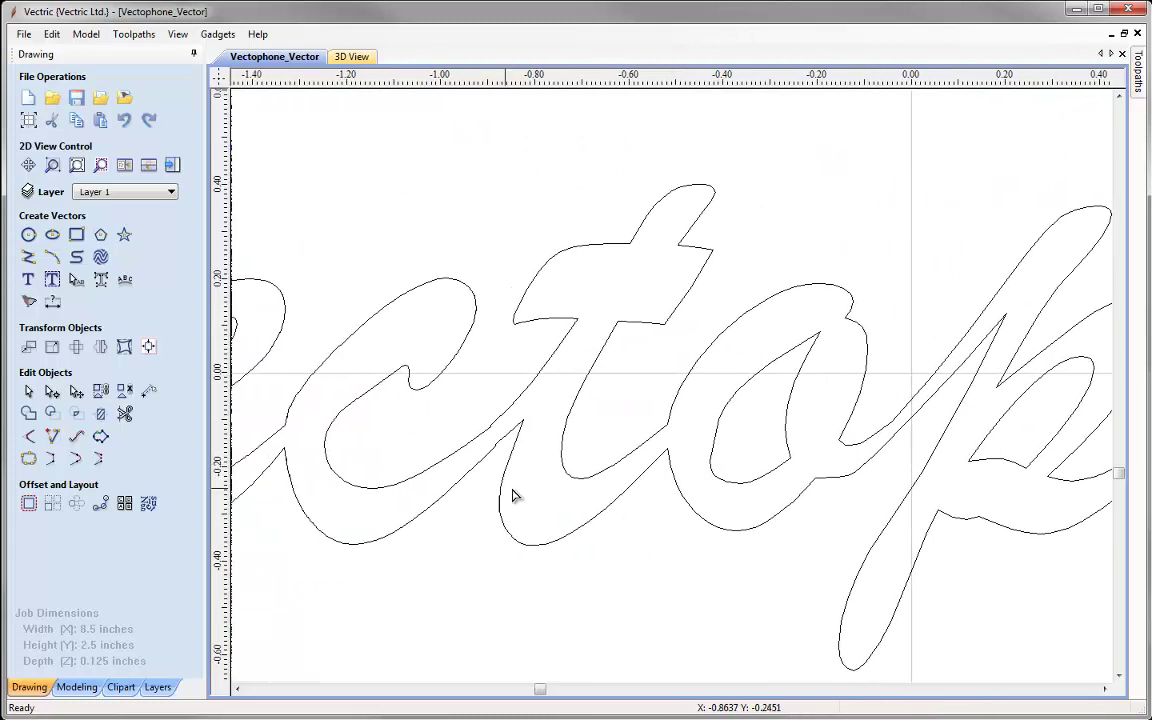
scroll(480, 496, "up", 3)
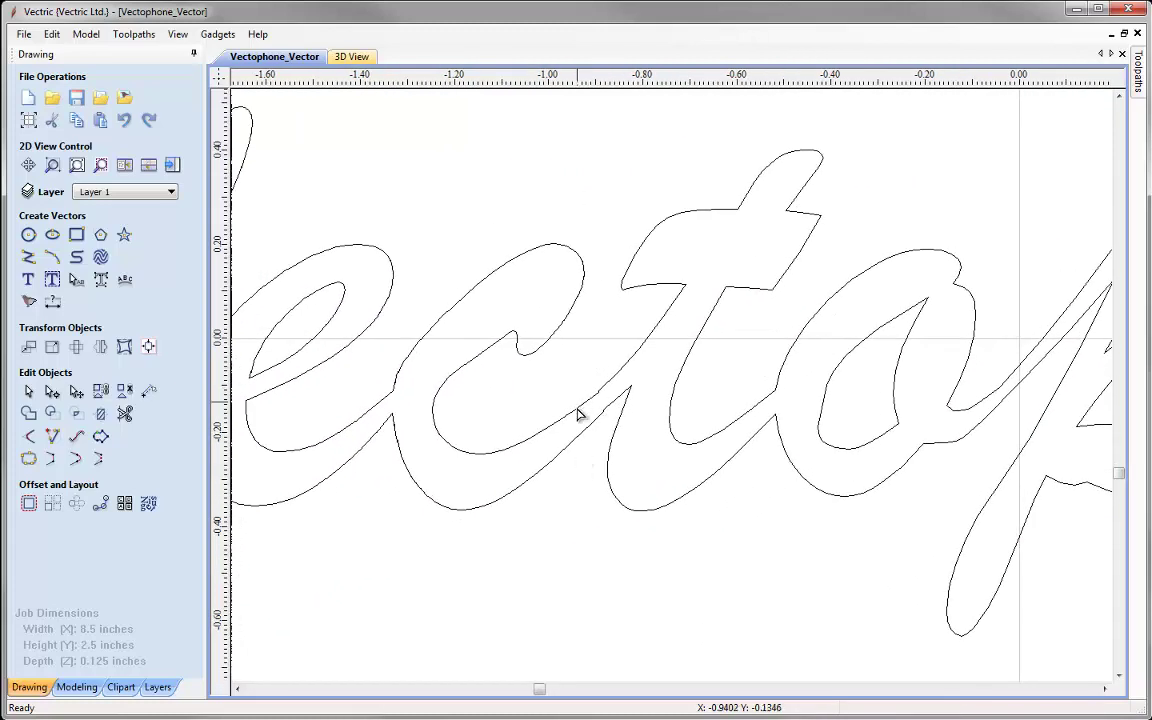
scroll(580, 412, "up", 1)
scroll(578, 422, "up", 2)
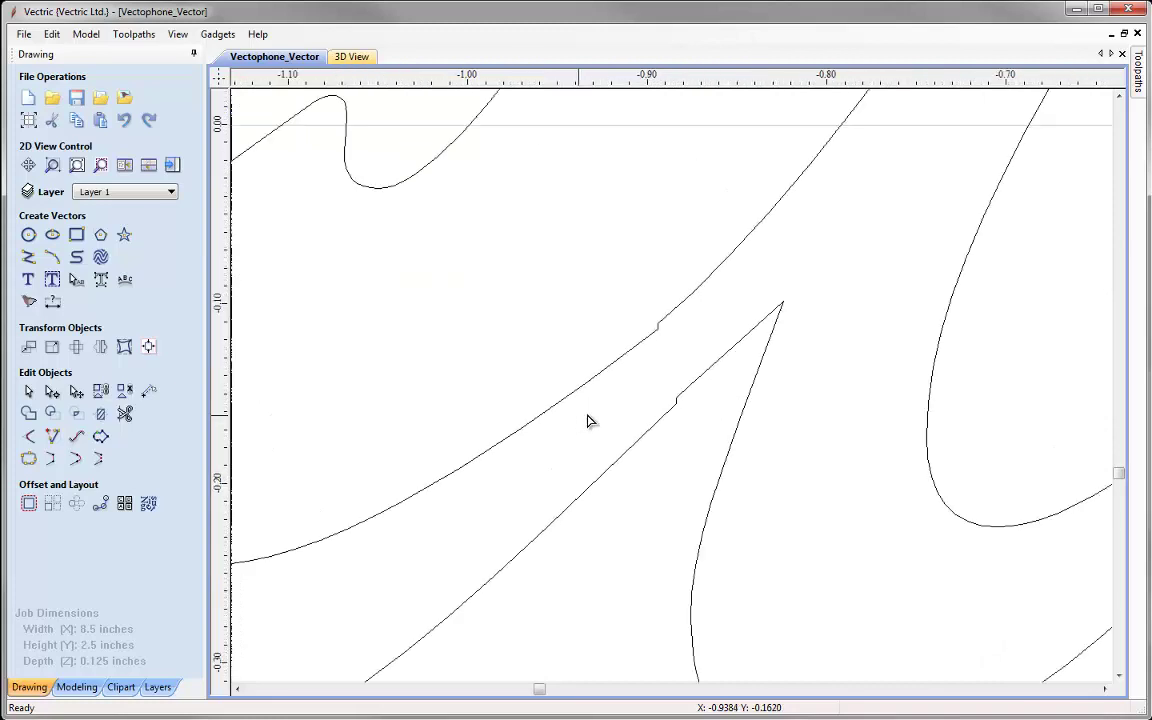
left_click(678, 401)
scroll(678, 401, "up", 3)
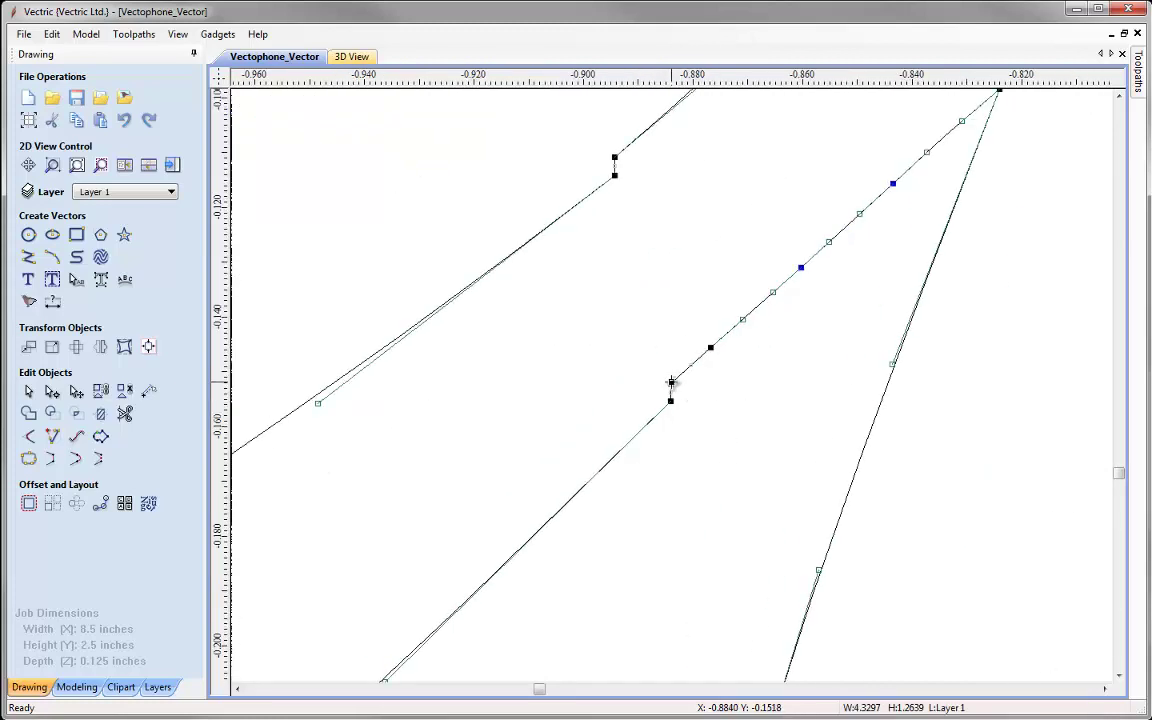
key("d")
scroll(690, 415, "down", 5)
scroll(690, 441, "up", 3)
scroll(689, 424, "up", 2)
scroll(645, 172, "down", 1)
middle_click_drag(663, 183, 598, 378)
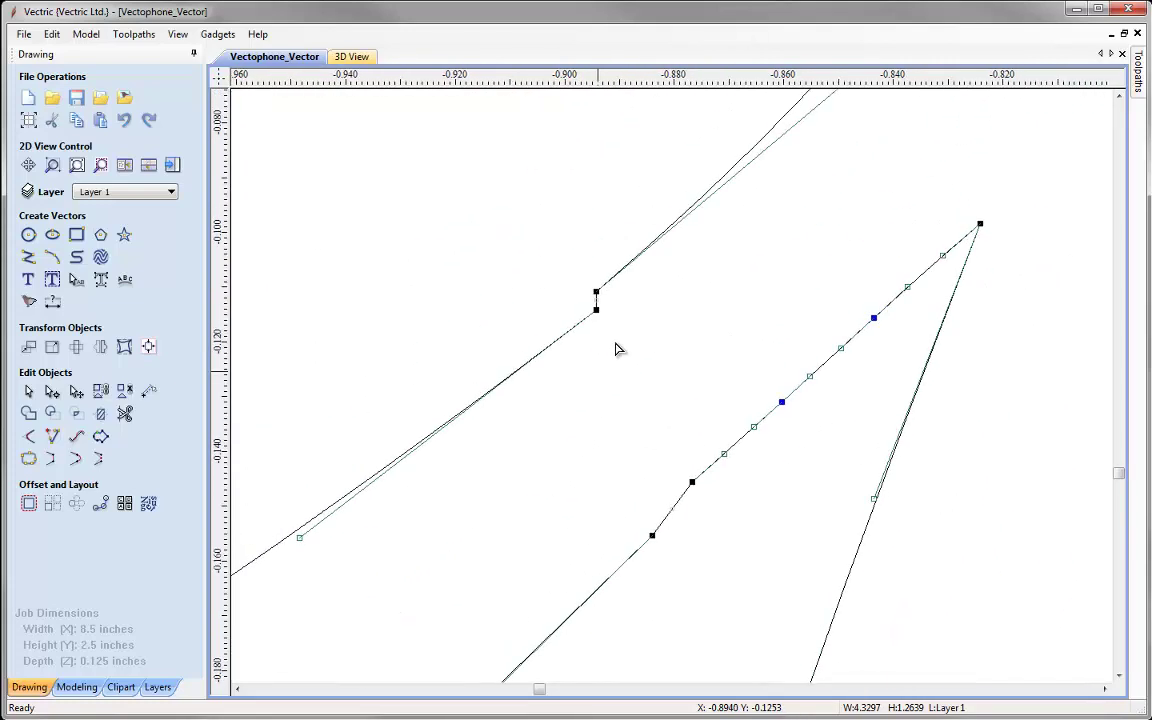
Step: Delete the lower node of the small notch on the upper outline where the c joins the t, and deselect the lettering
key("d")
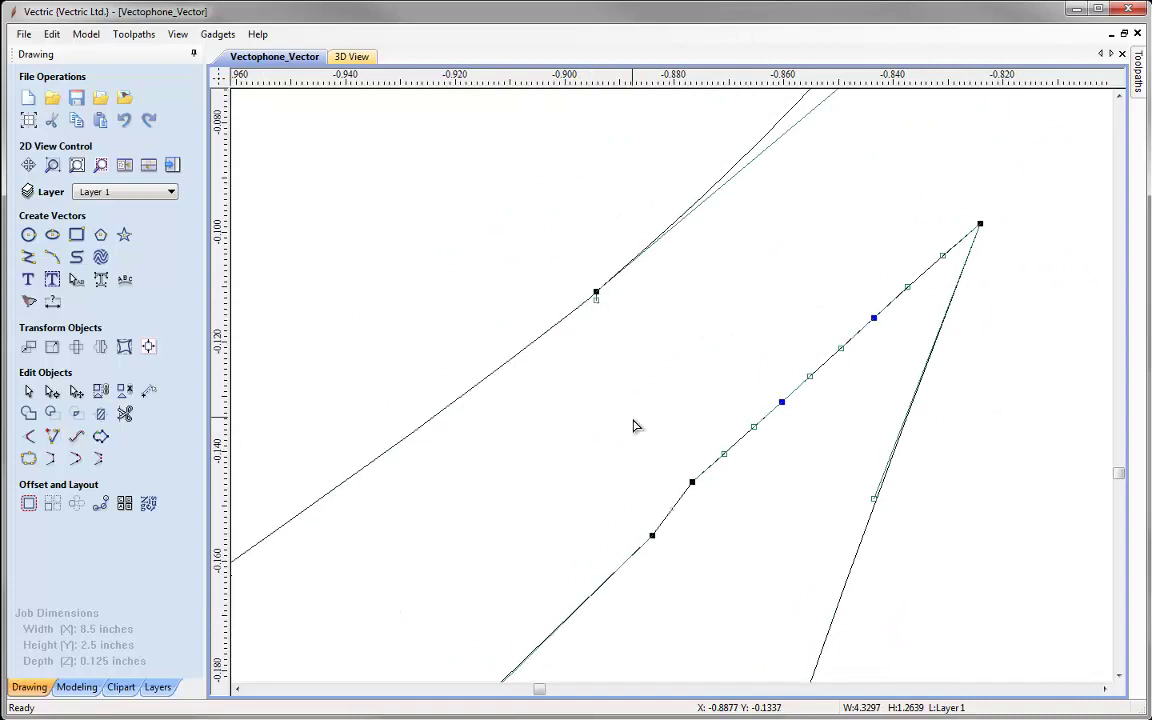
scroll(630, 420, "down", 5)
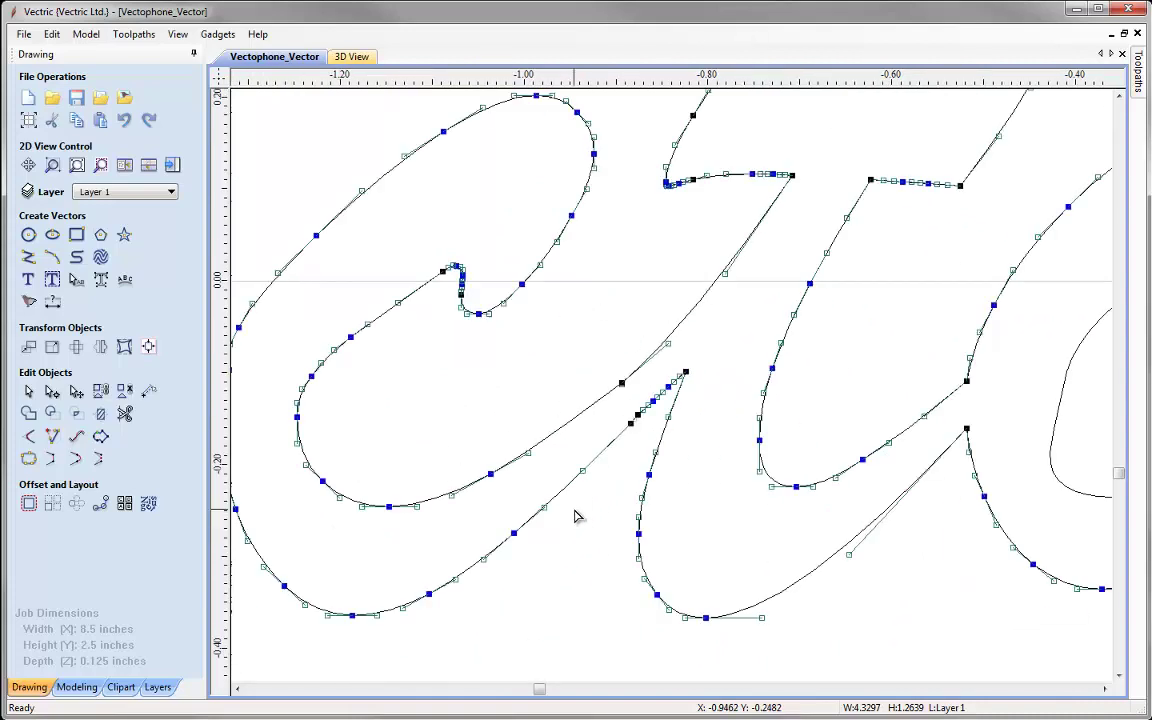
middle_click_drag(576, 516, 383, 468)
scroll(383, 468, "down", 3)
left_click(540, 530)
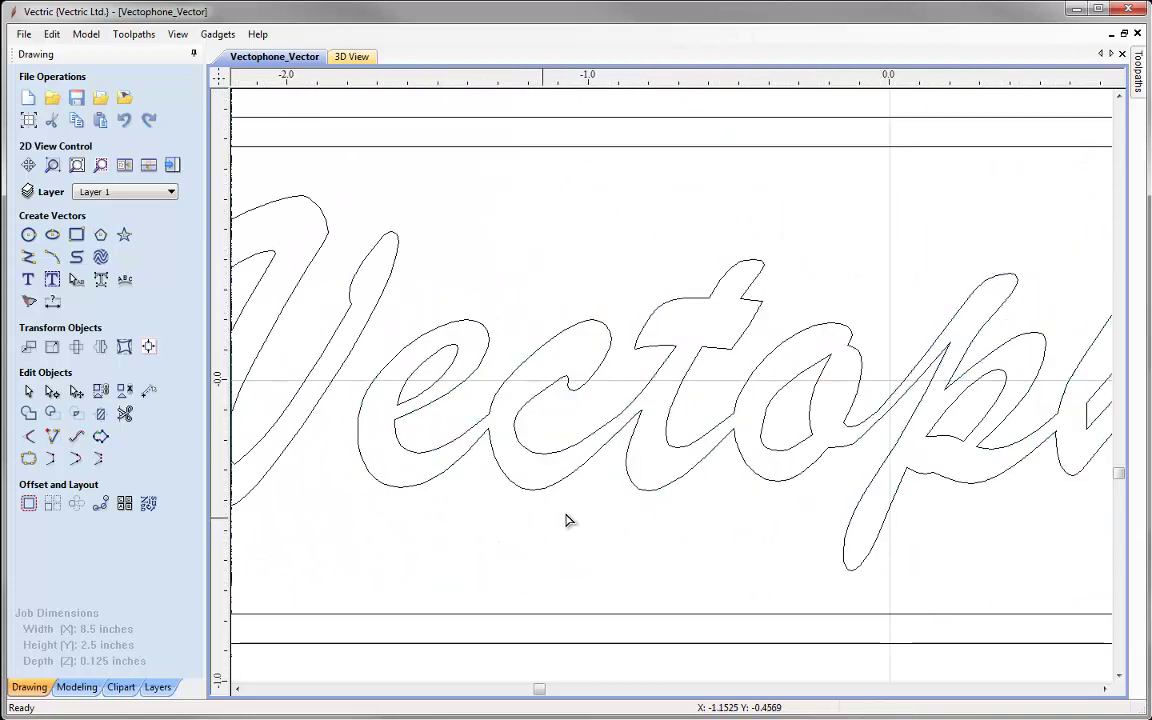
Step: Examine the cleaned-up joins between the letters along the whole Vectophone lettering, from the c to the final e
scroll(427, 437, "up", 3)
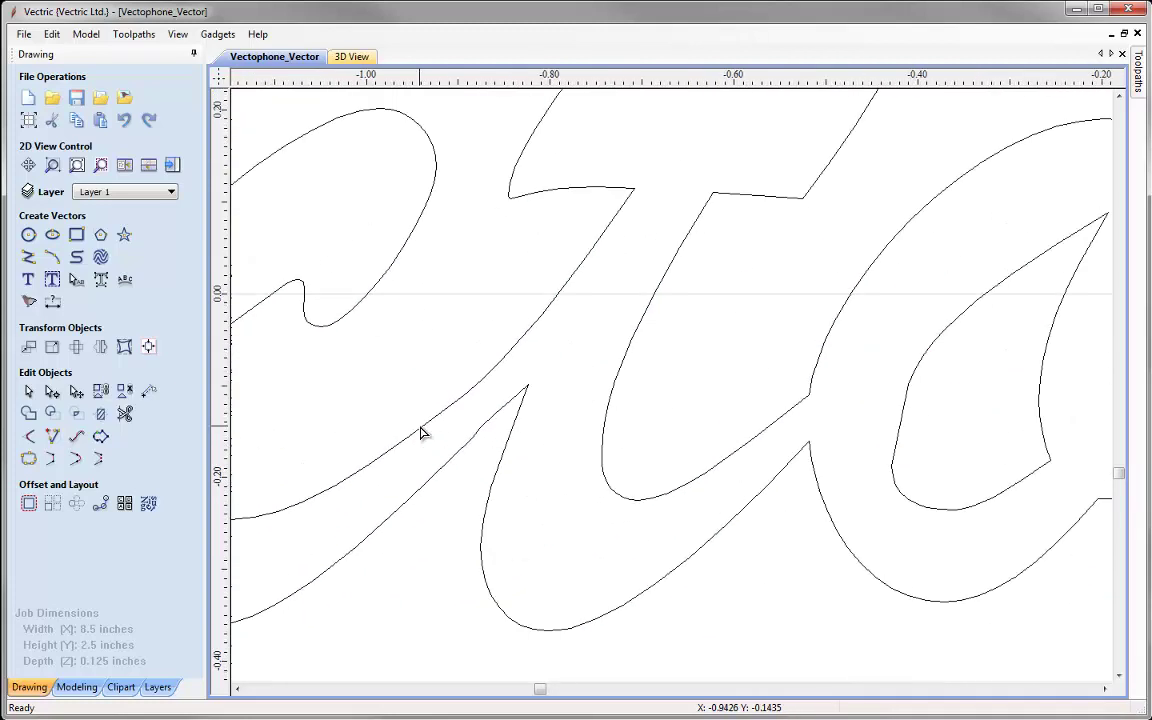
scroll(468, 468, "up", 4)
scroll(465, 465, "down", 5)
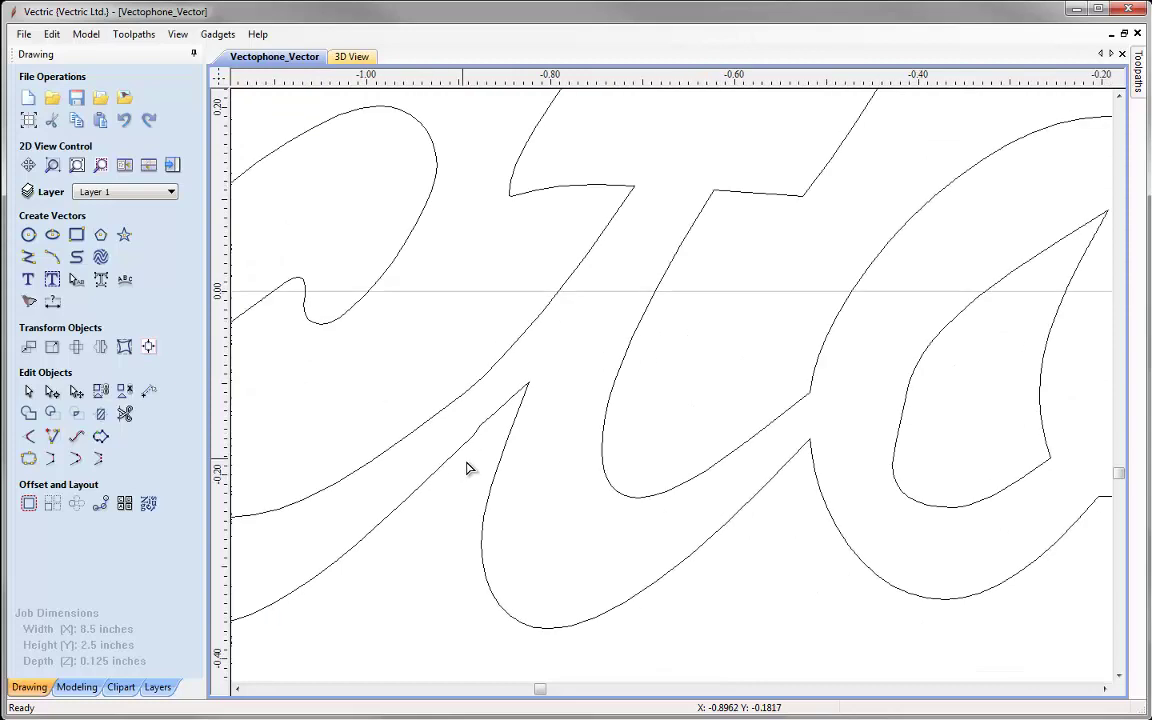
scroll(483, 522, "right", 5)
scroll(764, 537, "right", 3)
middle_click_drag(825, 522, 614, 518)
scroll(611, 516, "right", 3)
scroll(733, 478, "up", 4)
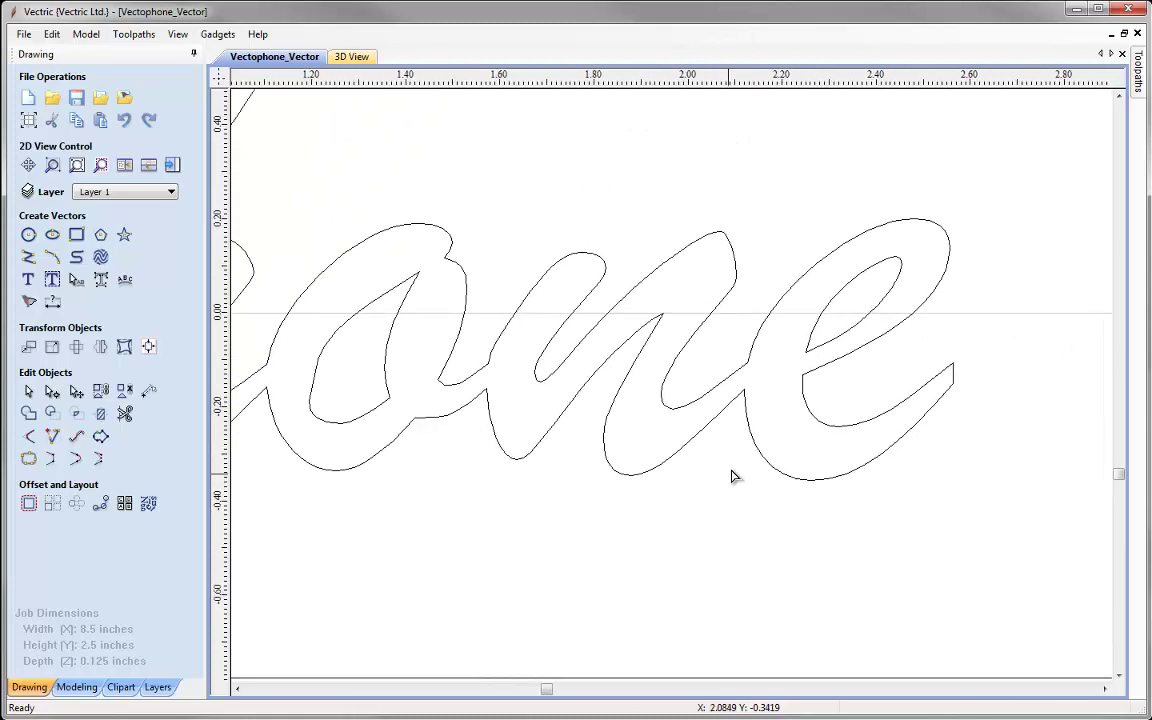
scroll(733, 475, "down", 4)
scroll(854, 530, "left", 2)
scroll(625, 524, "up", 2)
scroll(625, 524, "down", 4)
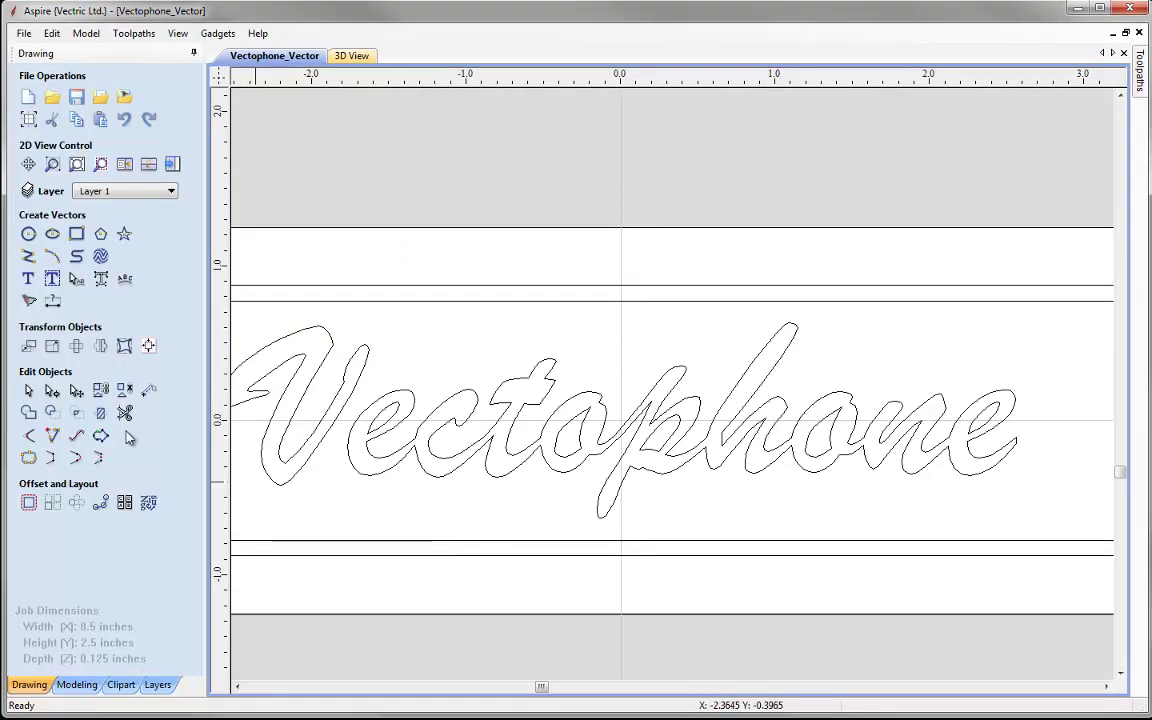
Step: Enlarge the capital V proportionally to about 1.07 inches wide and 1.18 inches high
left_click(28, 391)
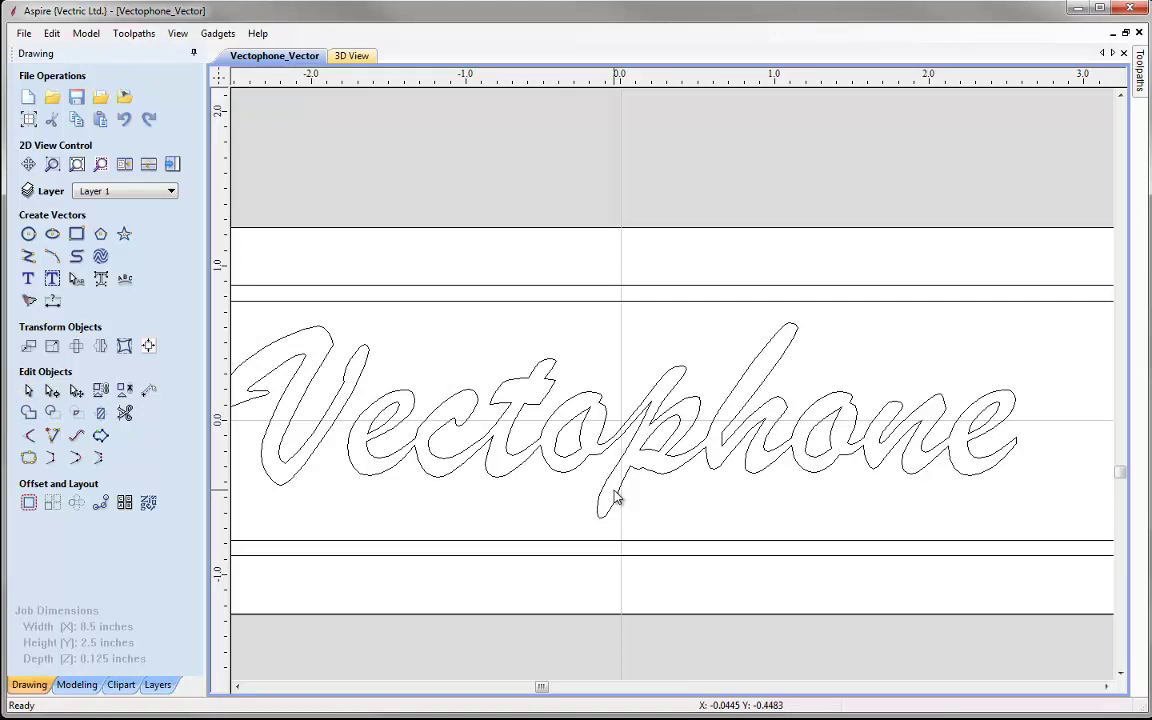
key("F6")
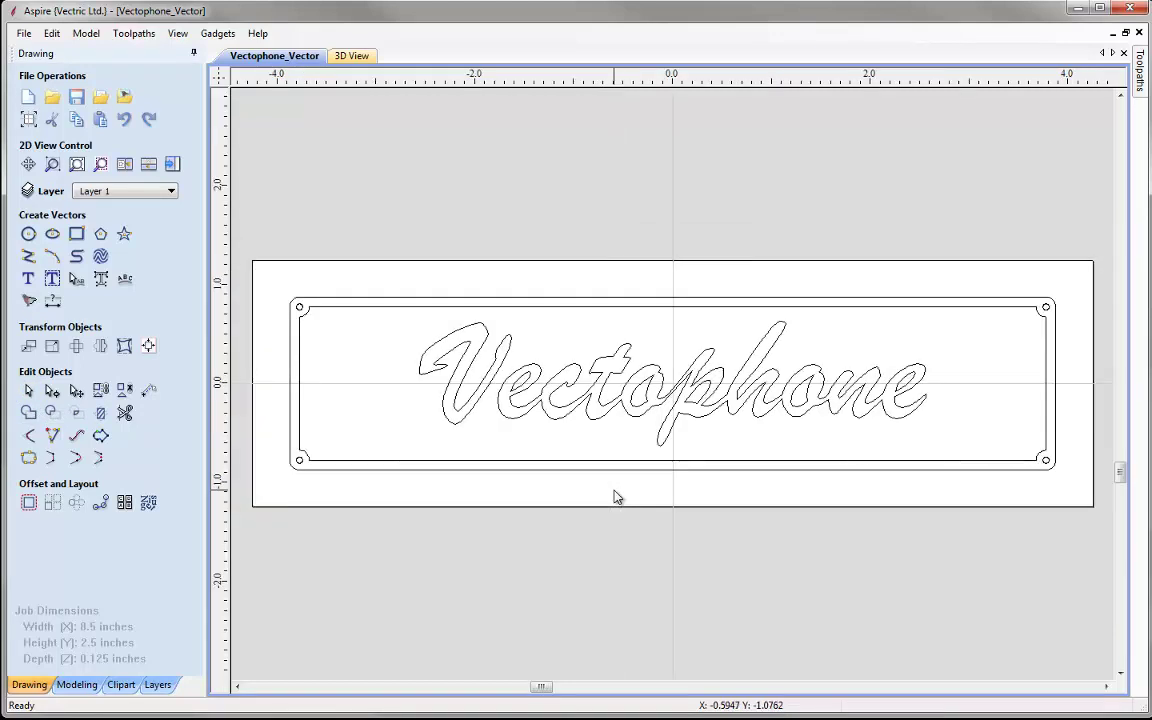
left_click(480, 405)
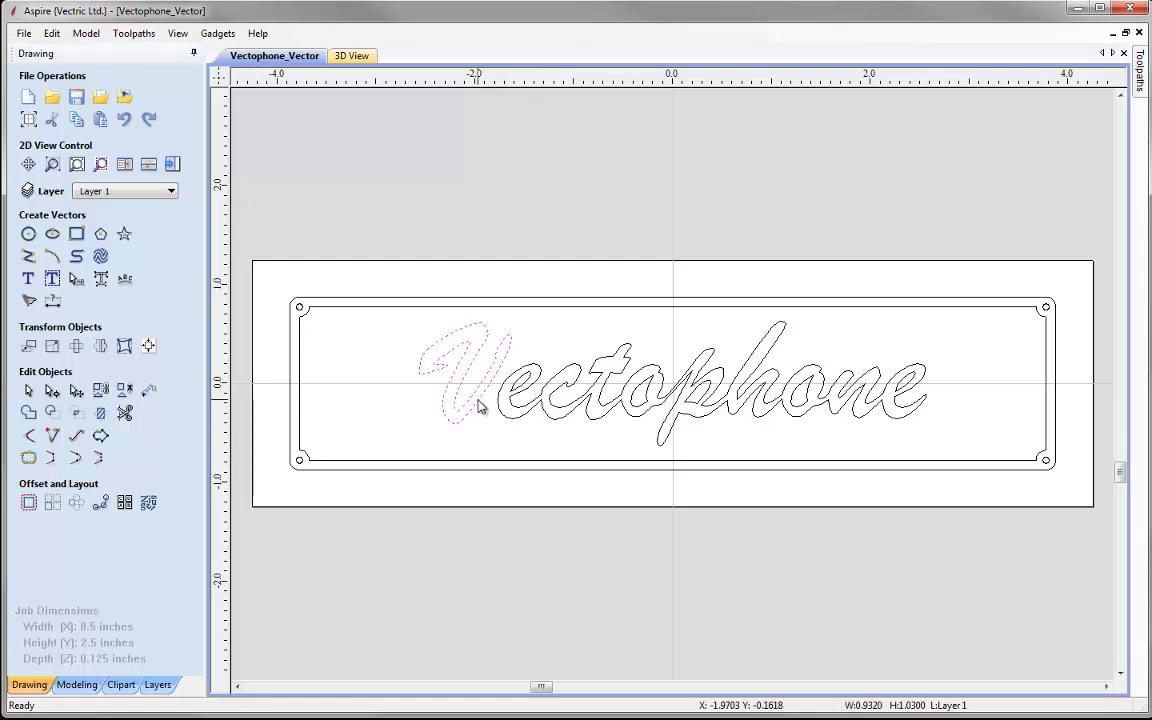
left_click(480, 402)
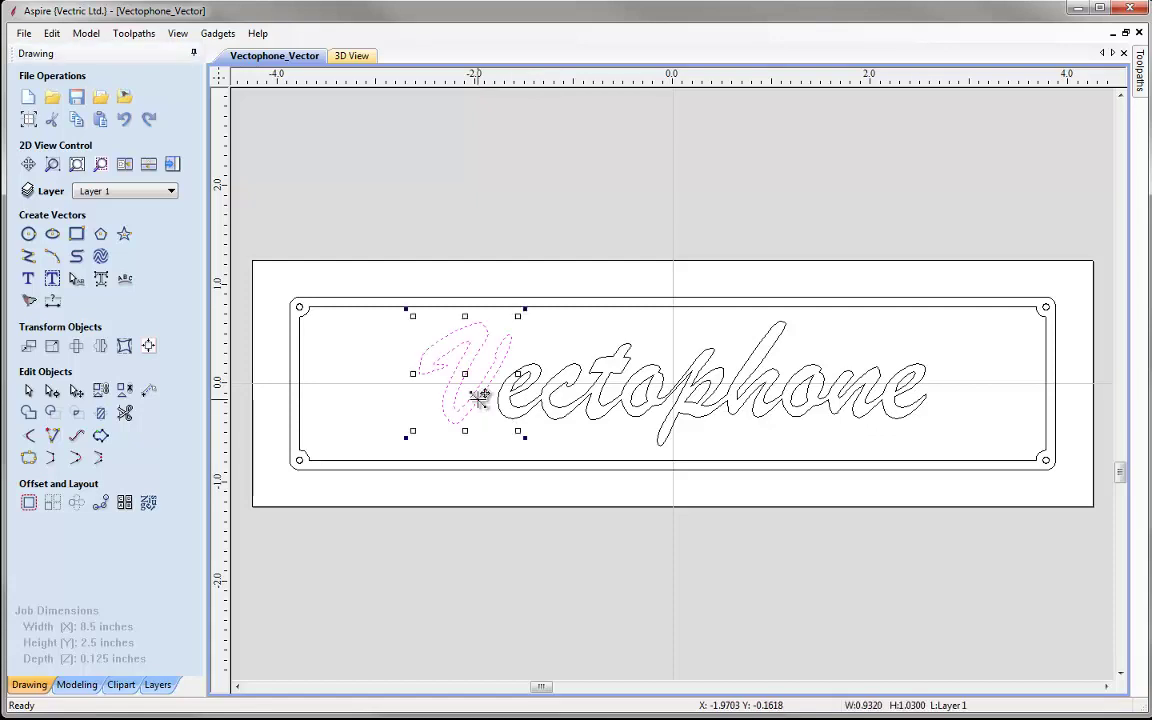
left_click_drag(517, 313, 543, 311)
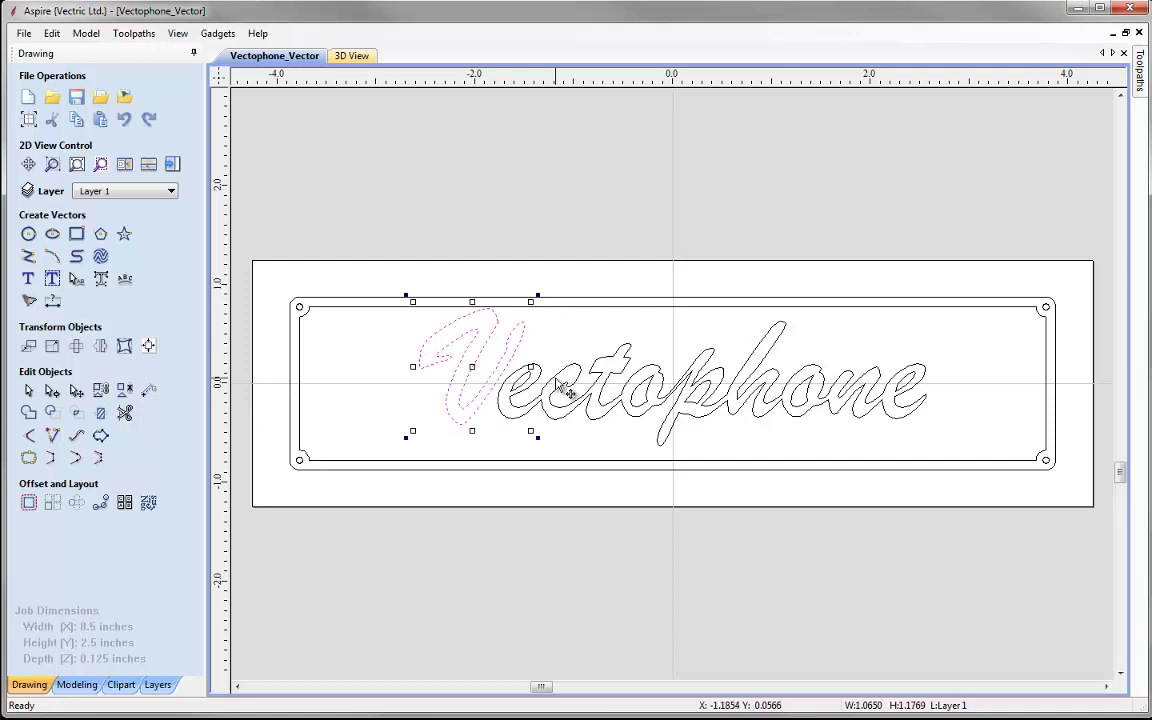
Step: Nudge the enlarged V left and down so it sits evenly beside the rest of the lettering, and deselect it
key("Left")
key("Down")
key("Left")
key("Down")
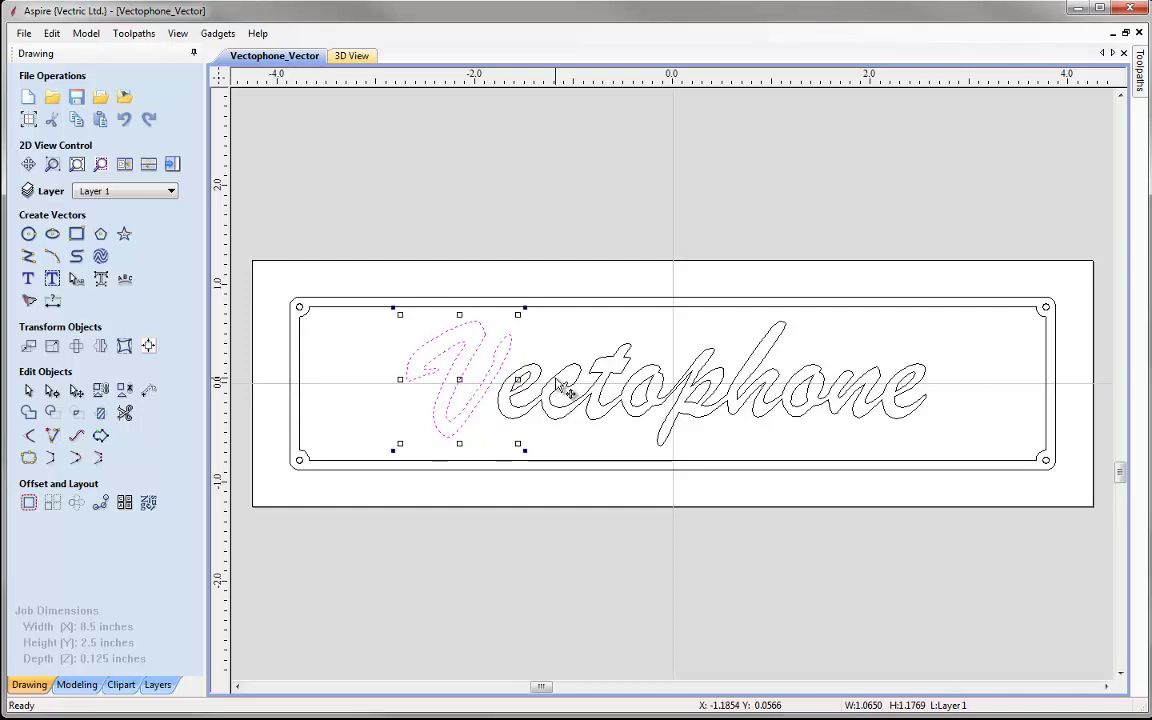
left_click(588, 335)
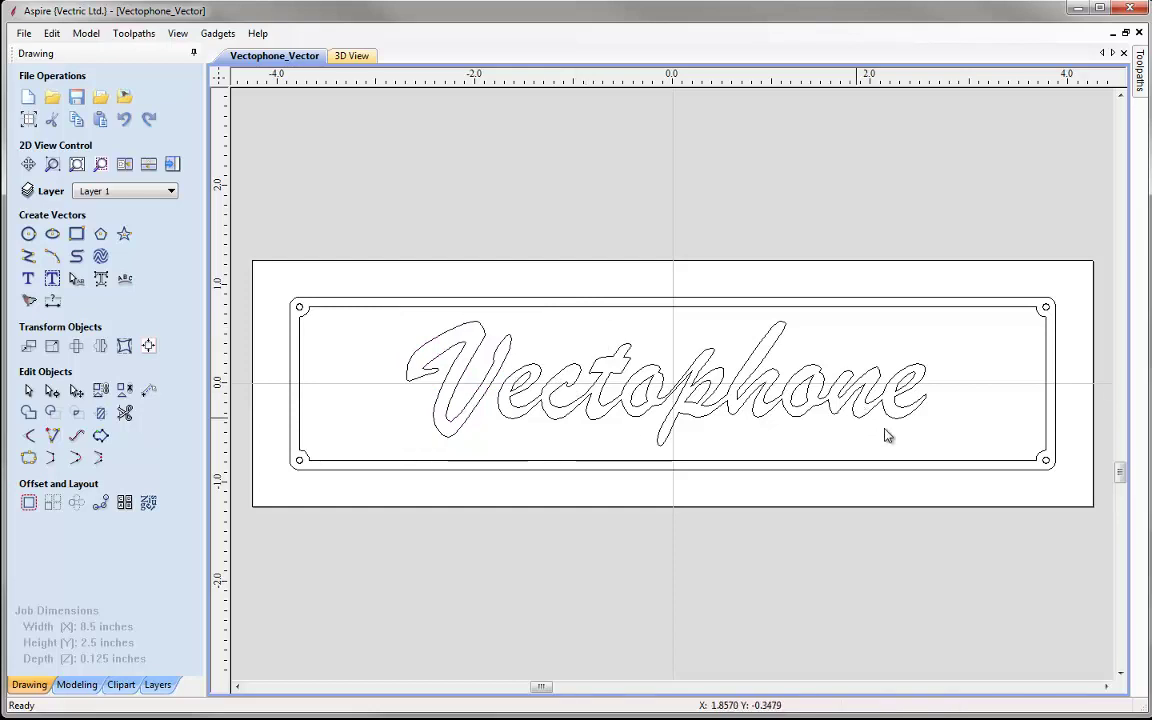
Step: Resize the whole Vectophone lettering about its centre, with X and Y unlinked, to 7 inches wide and 1.25 inches high
left_click_drag(926, 440, 399, 333)
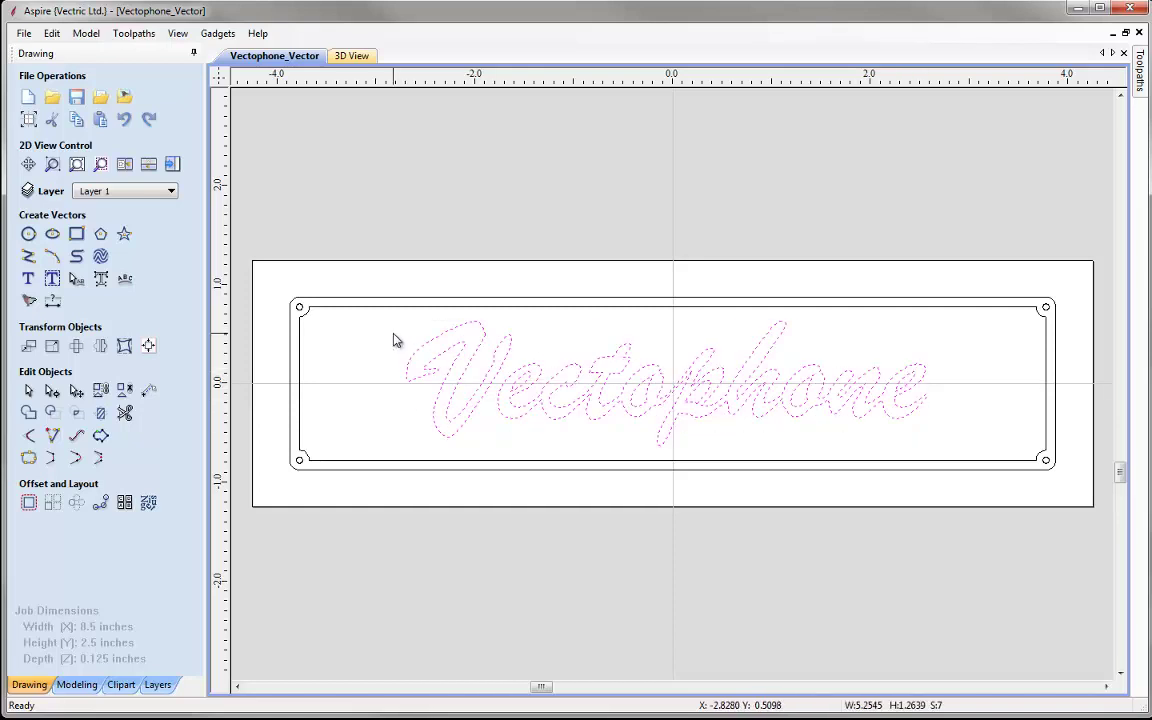
left_click(53, 346)
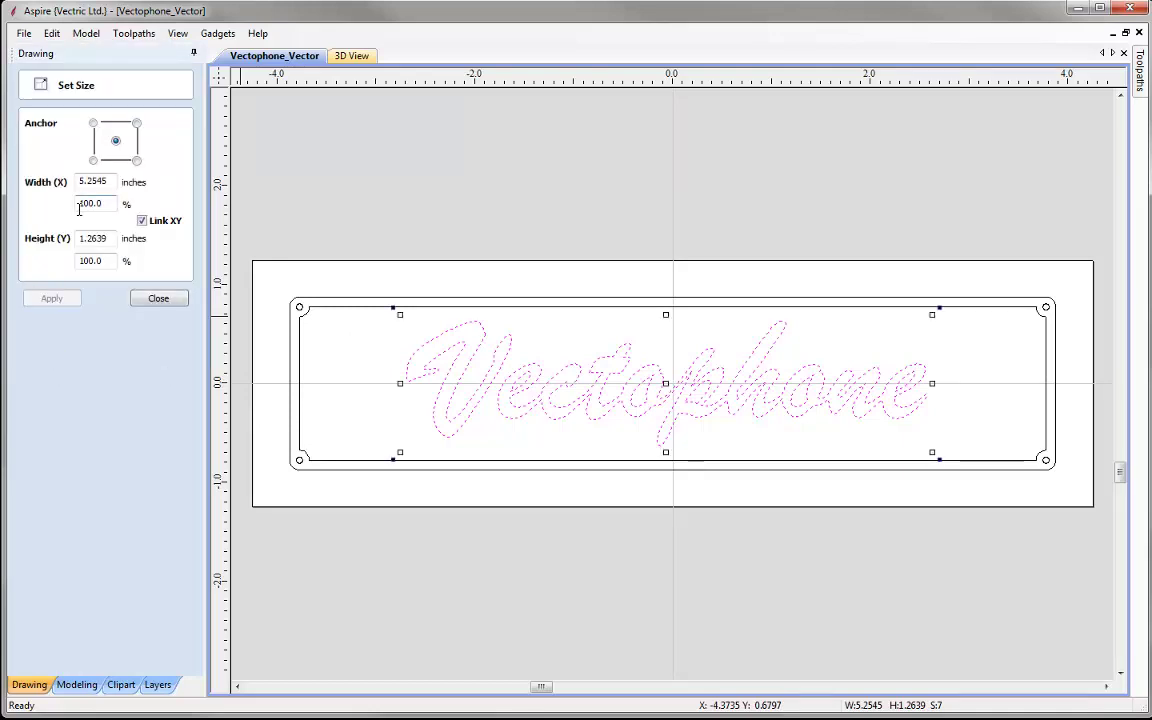
left_click(141, 222)
left_click_drag(111, 180, 38, 186)
type("7")
left_click_drag(106, 238, 46, 247)
type("1.25")
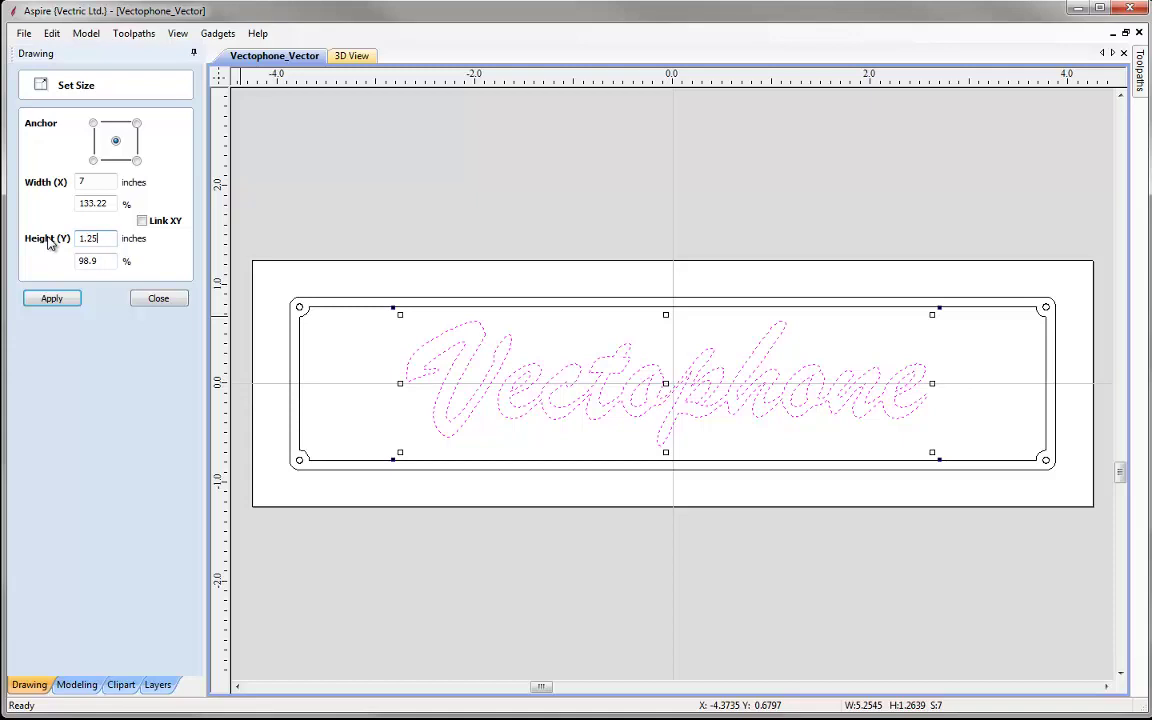
left_click(52, 298)
left_click(172, 298)
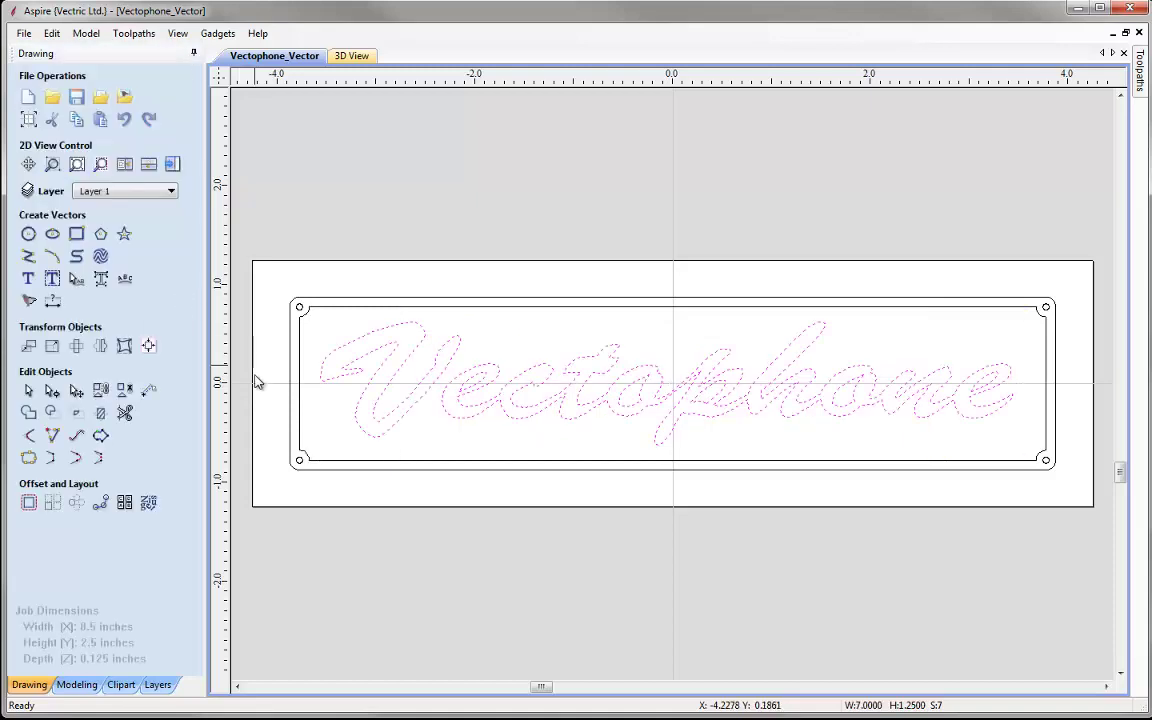
left_click(329, 426)
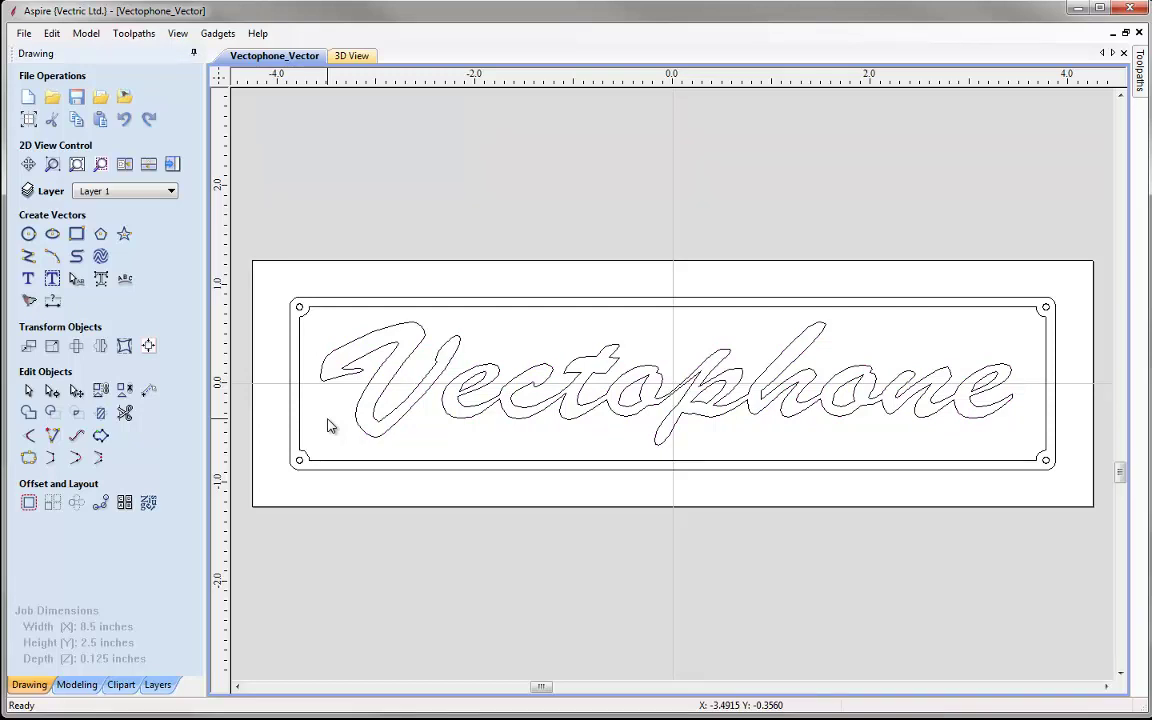
Step: Create the centred text SERIAL NO 00001 in the single-line font Avntgrd 1L with a height of 0.125 inches
left_click(28, 282)
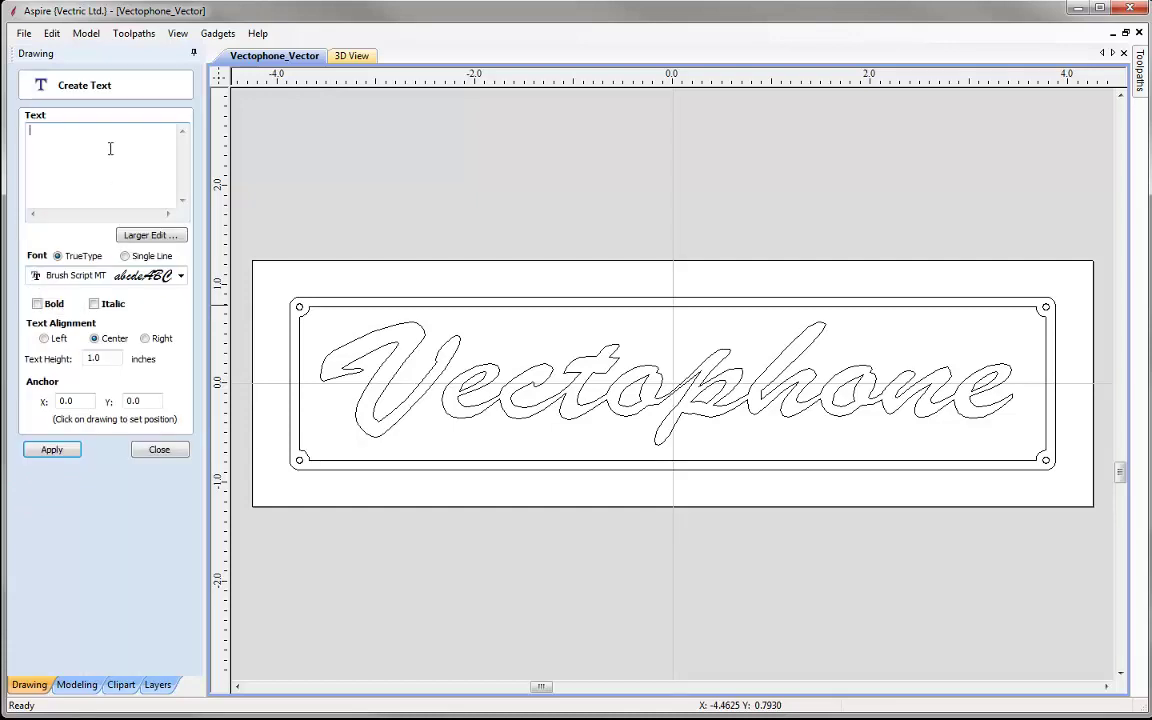
type("SERIAL NO 00001")
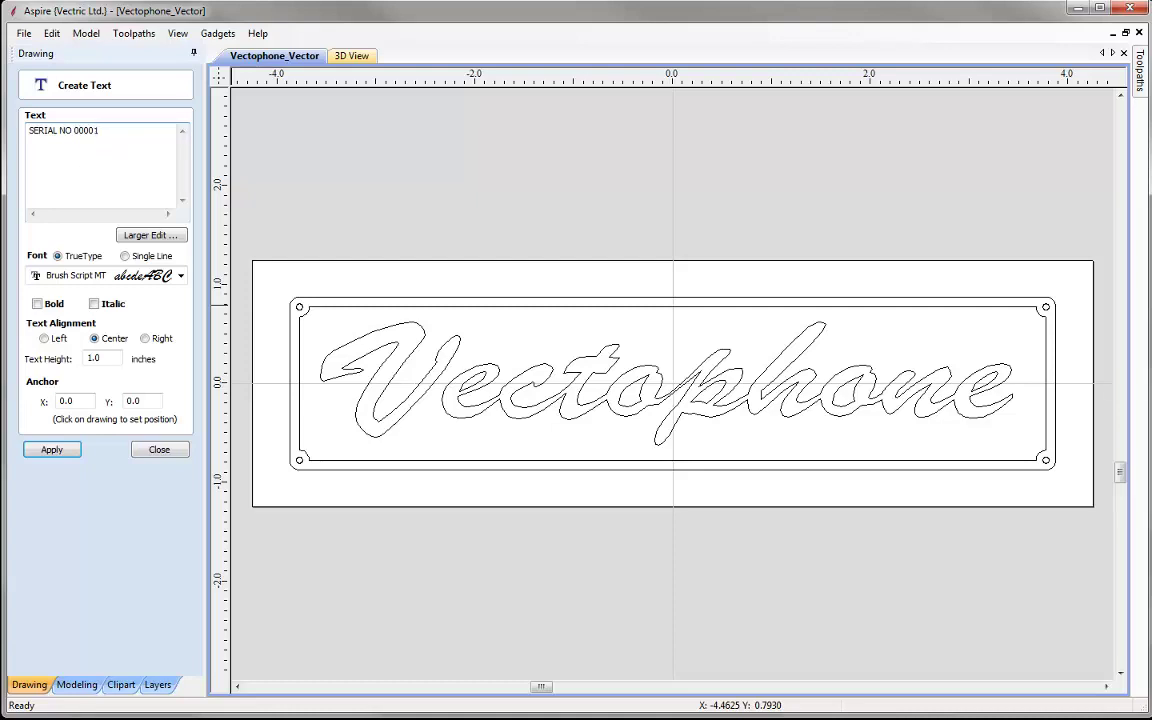
left_click(126, 256)
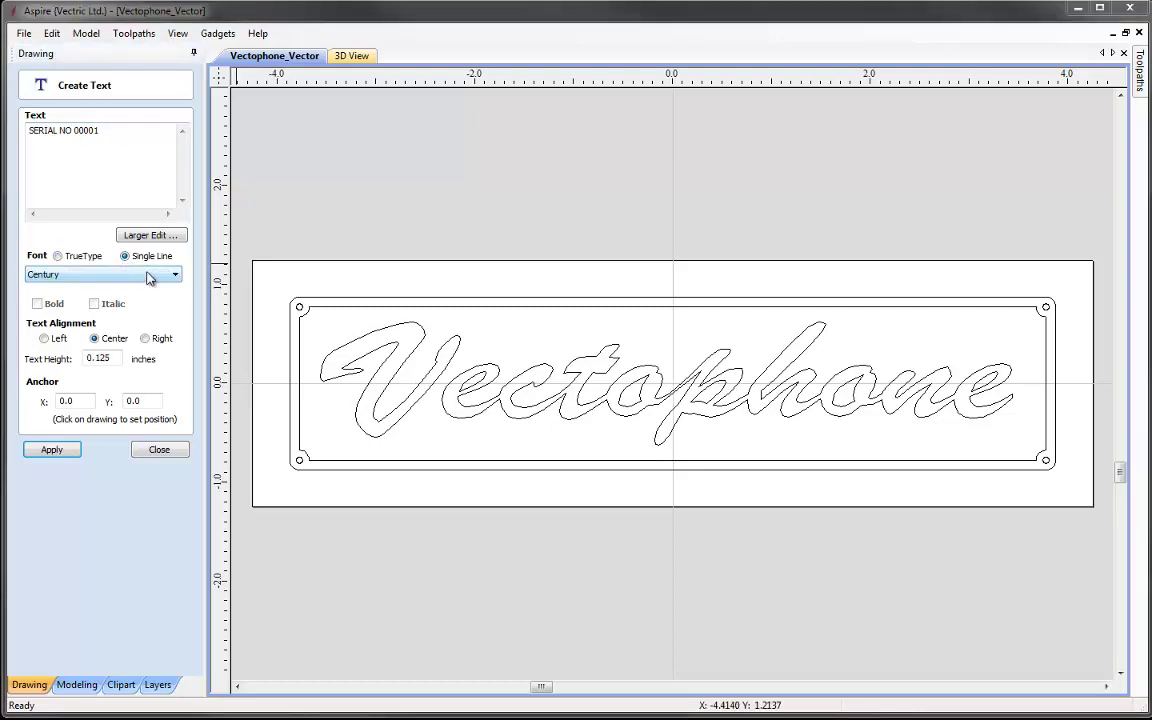
left_click(148, 275)
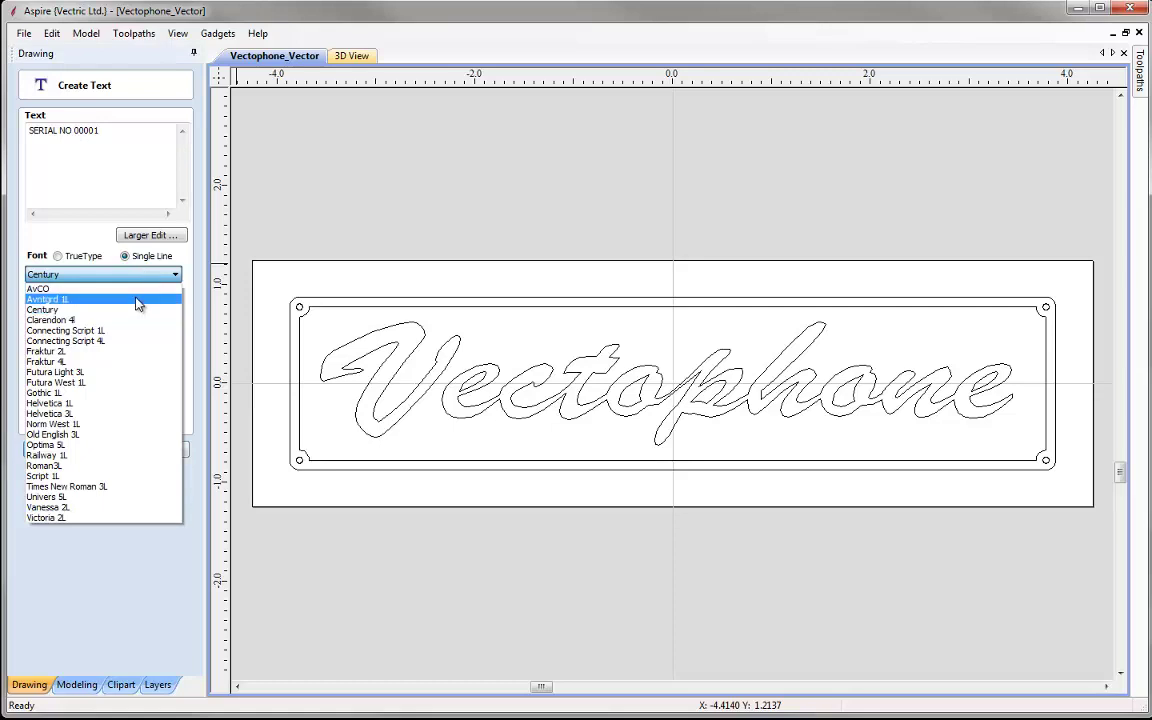
left_click(138, 300)
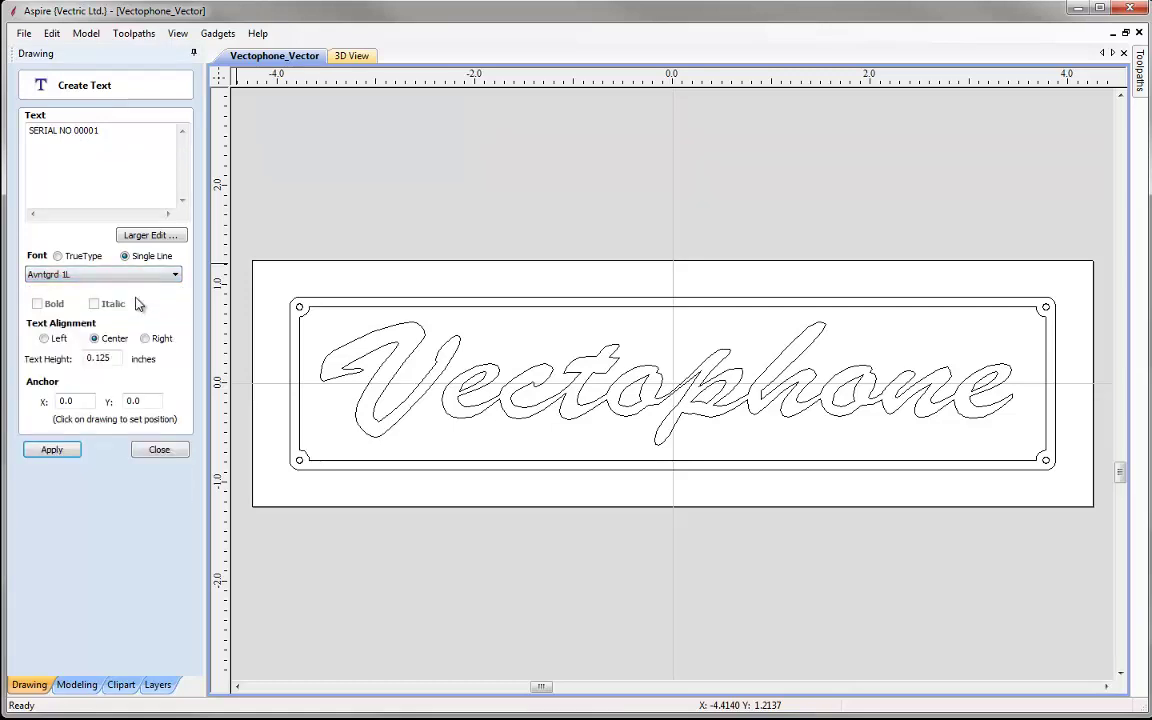
double_click(100, 360)
type("0")
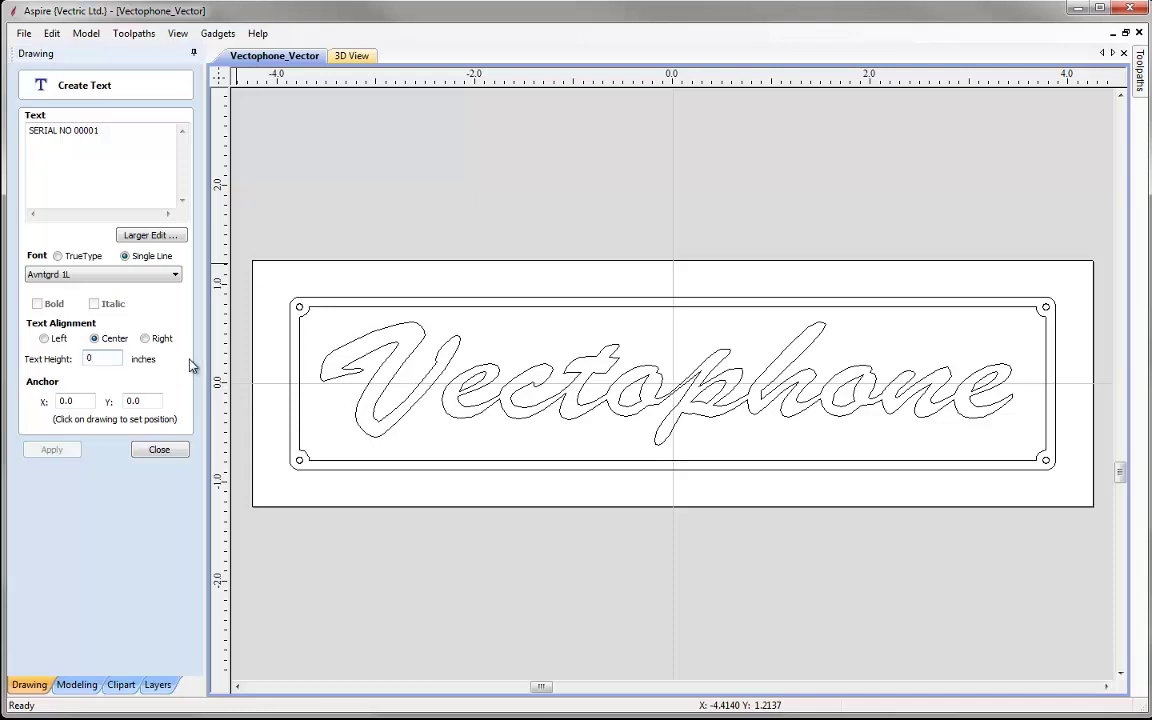
type(".125")
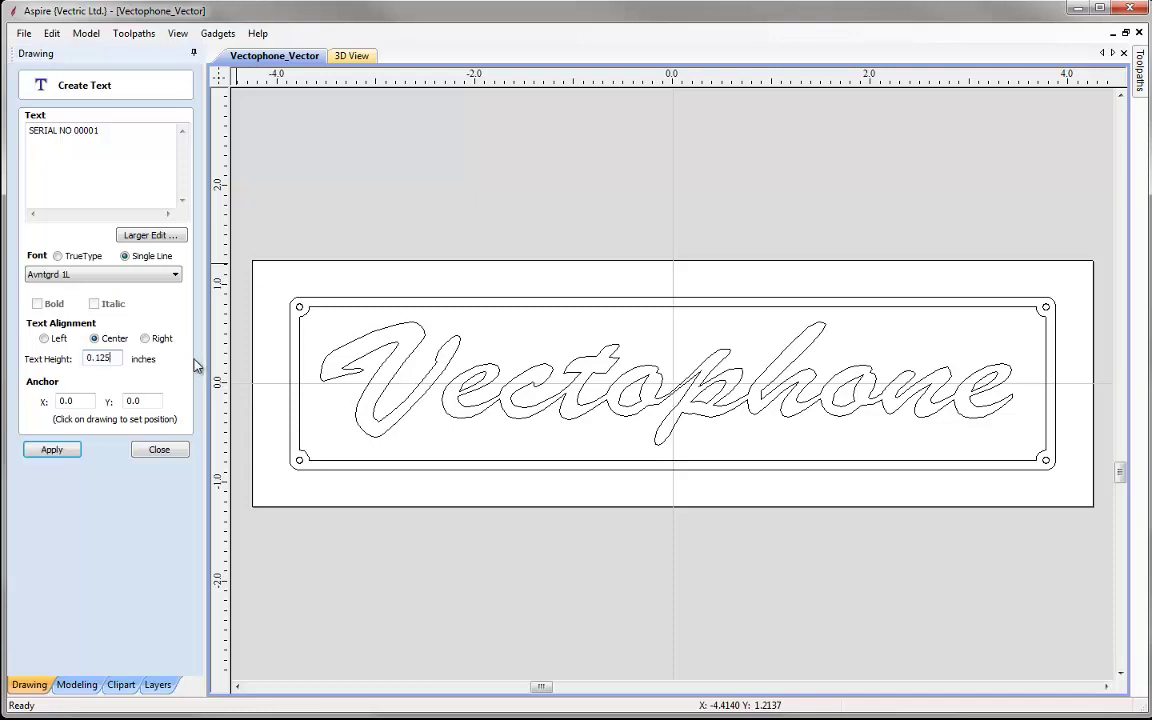
left_click(51, 449)
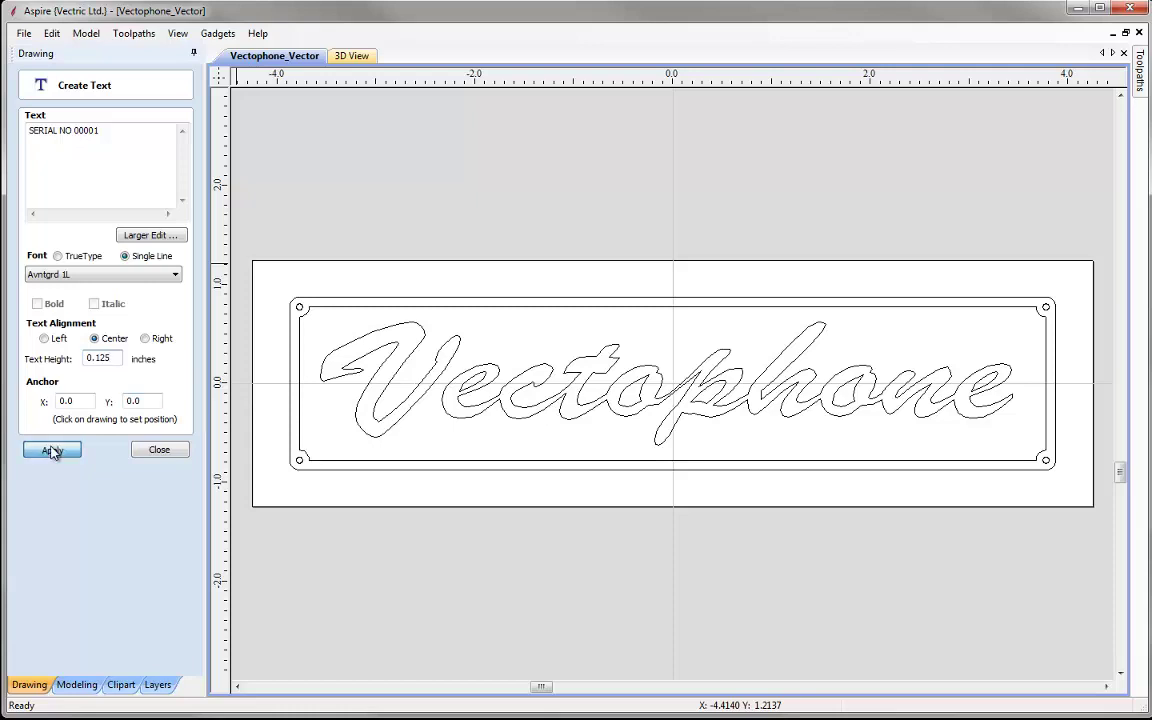
left_click(159, 449)
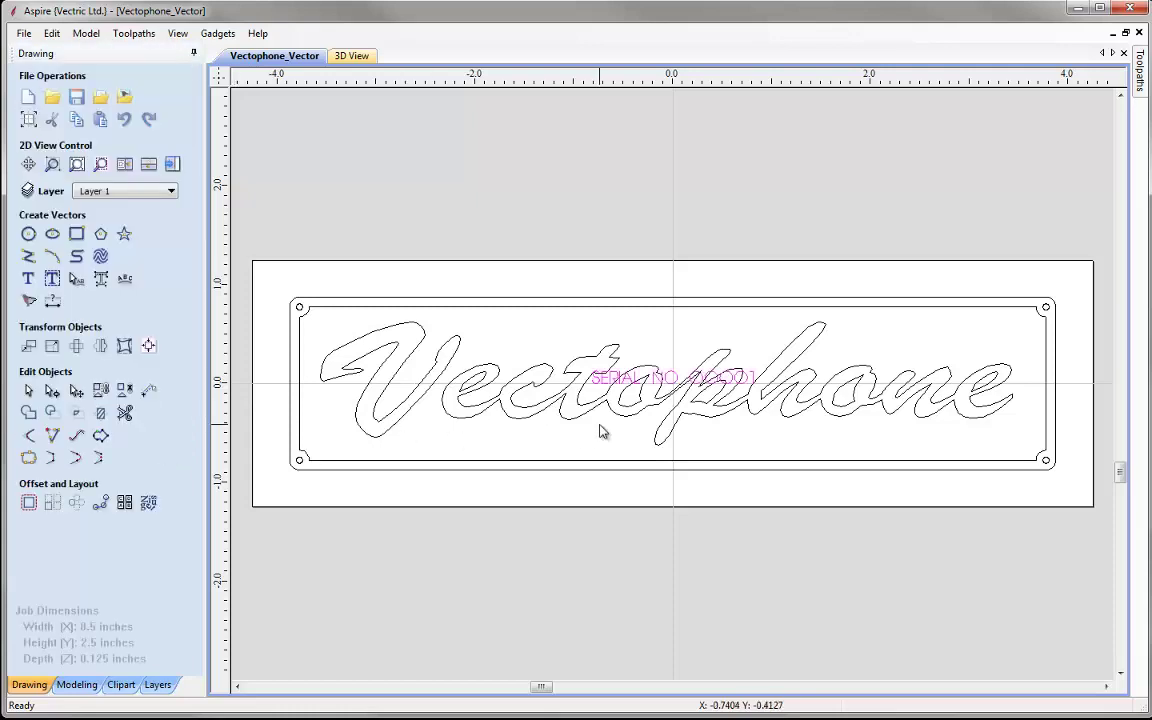
Step: Move the serial number text up between the lettering and the upper frame line, centred at about Y 0.54
scroll(662, 379, "up", 5)
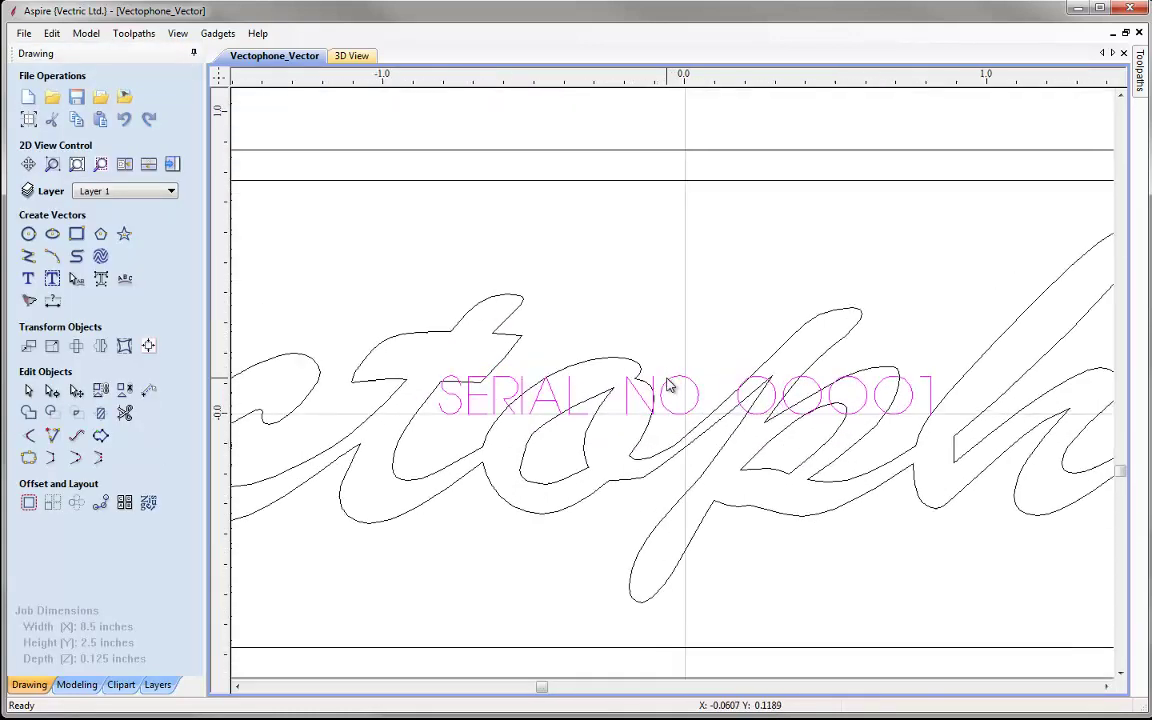
left_click(683, 384)
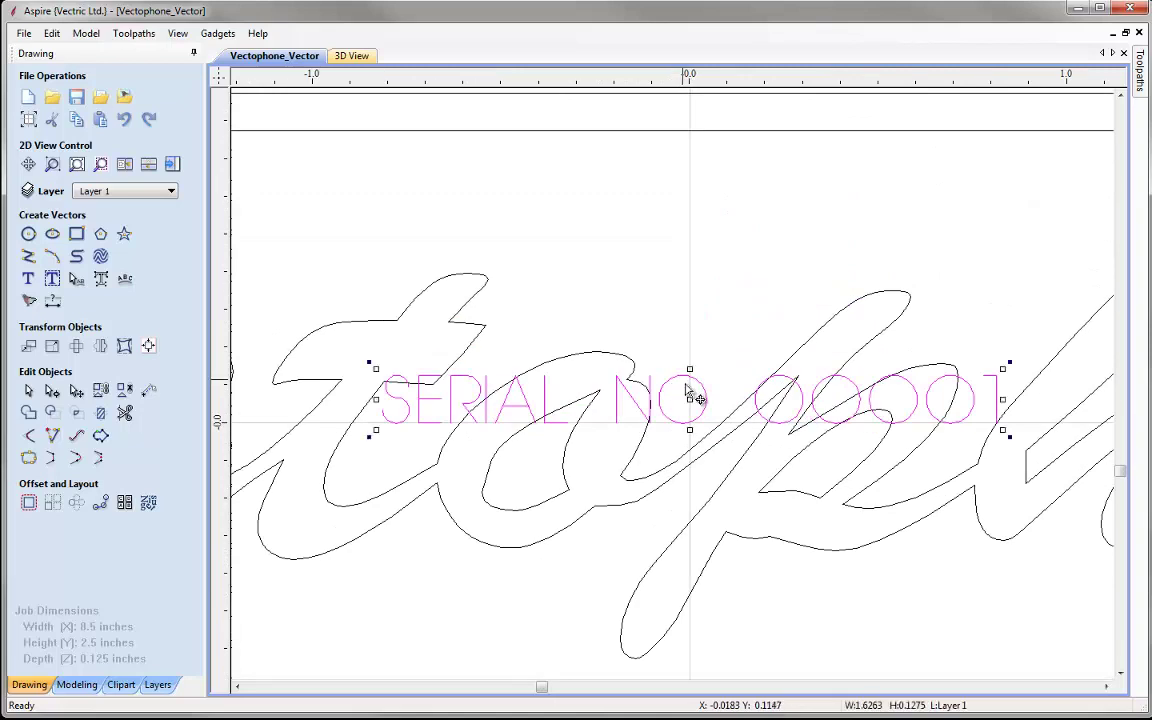
left_click_drag(689, 399, 684, 218)
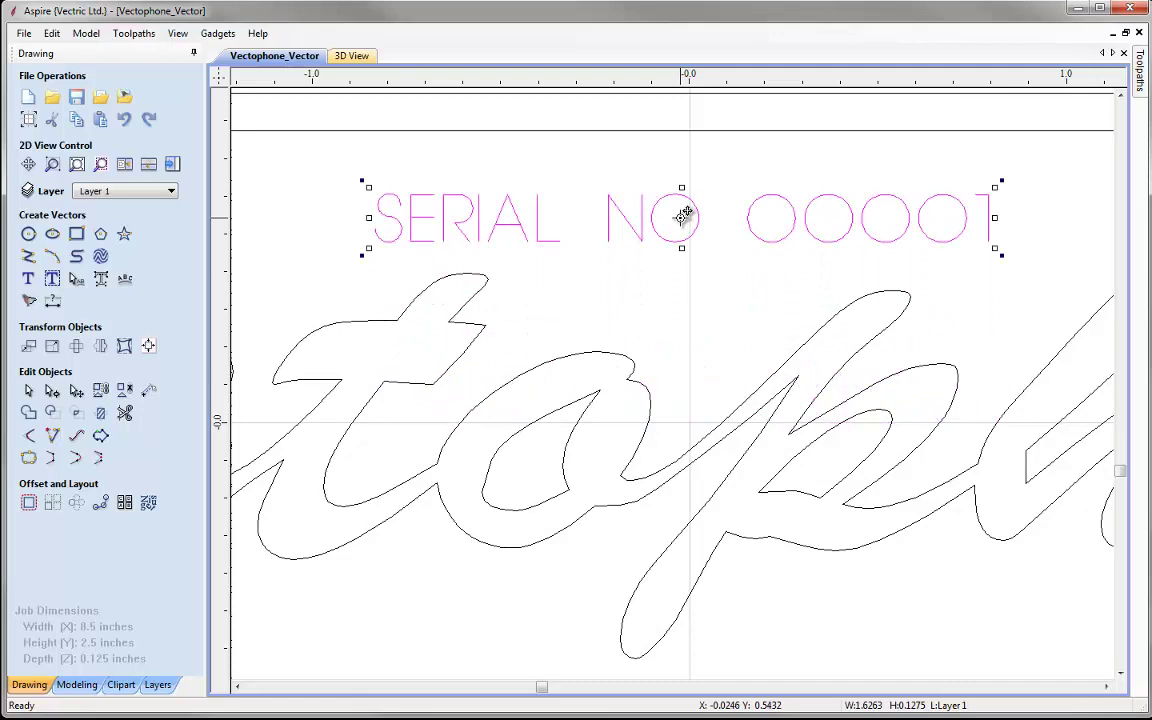
Step: Widen the spacing between the letters of the word SERIAL with interactive text kerning, and deselect the text
scroll(681, 216, "down", 2)
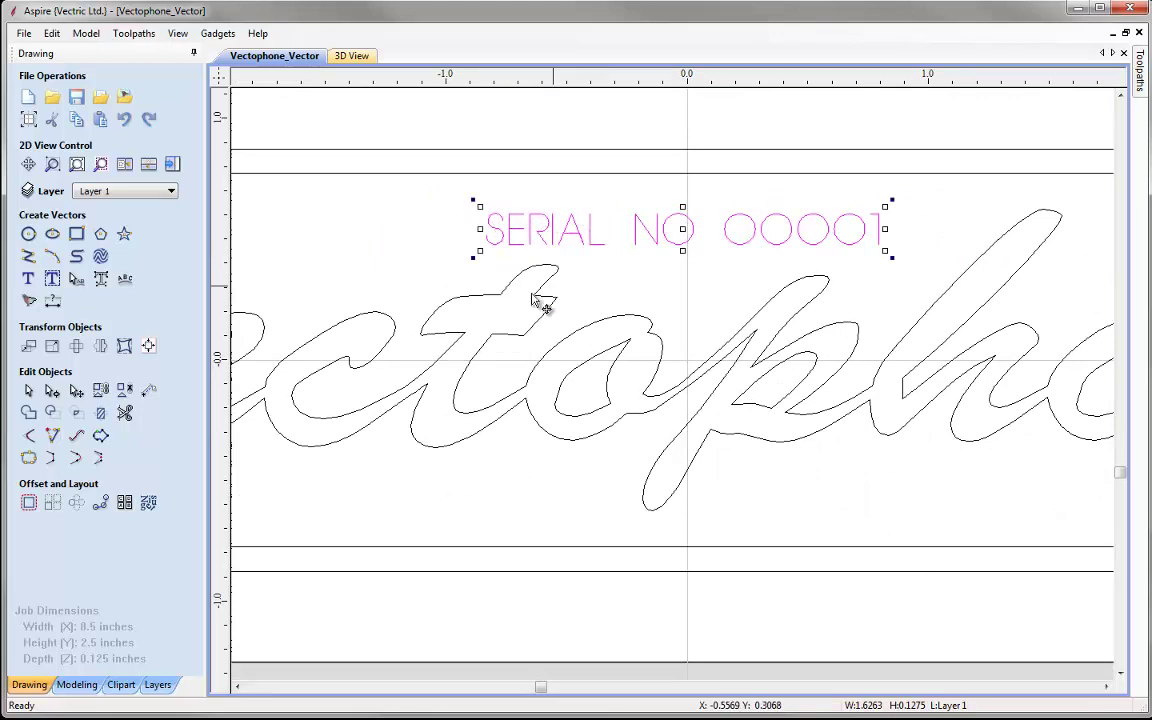
left_click(74, 281)
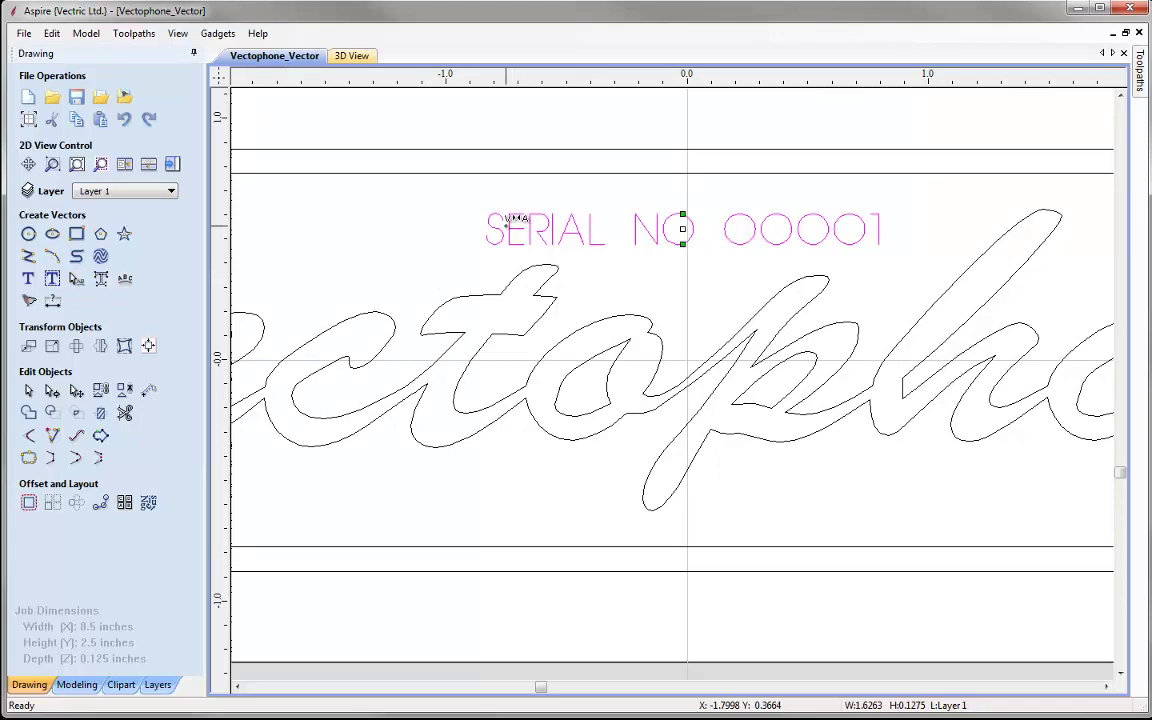
left_click_drag(512, 218, 566, 224)
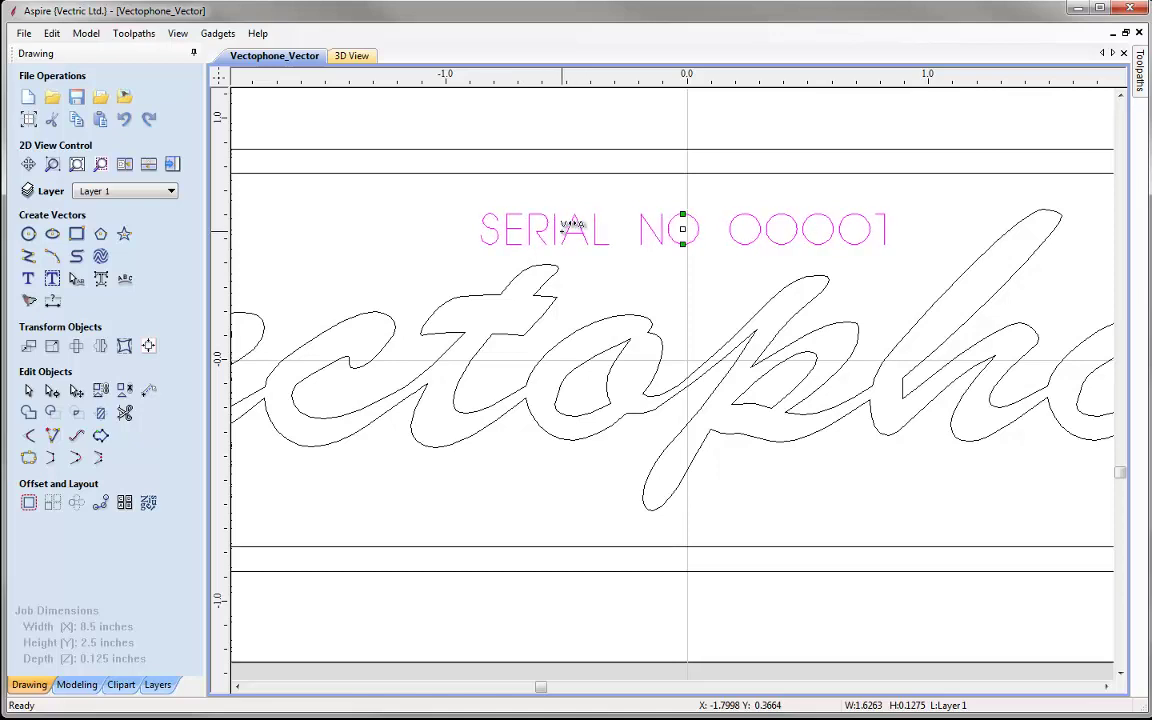
left_click(600, 287)
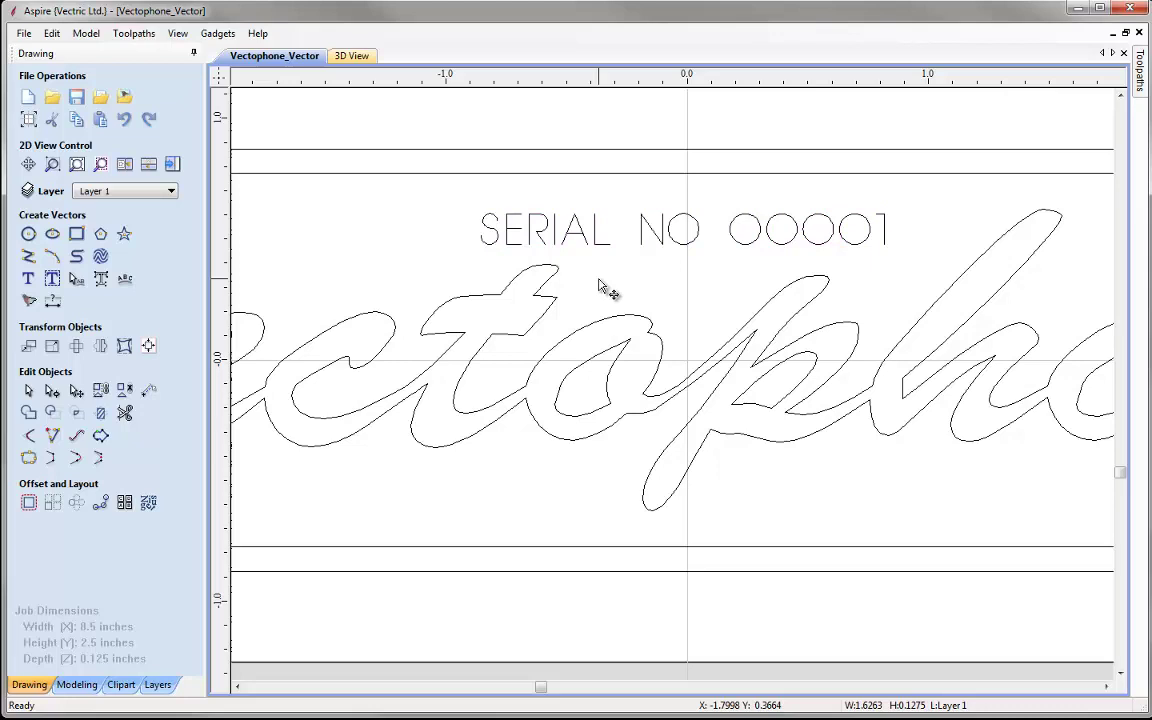
Step: Undo the last change to the serial number text
key("F3")
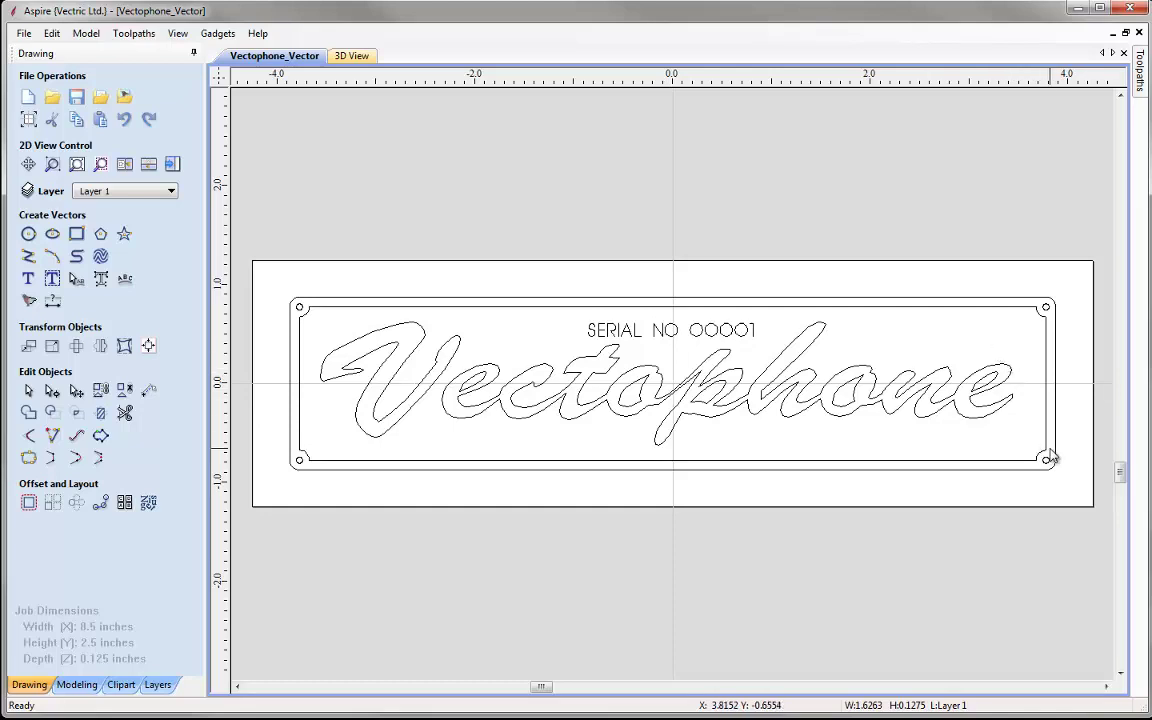
scroll(1047, 458, "up", 3)
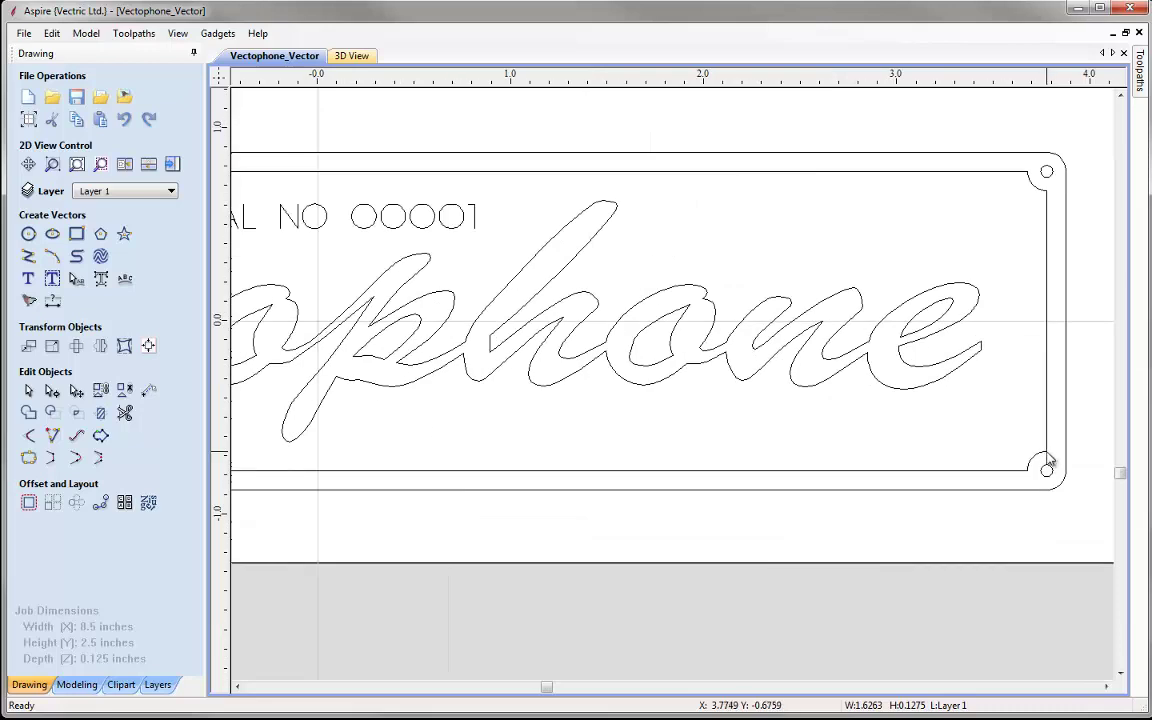
scroll(1047, 462, "down", 3)
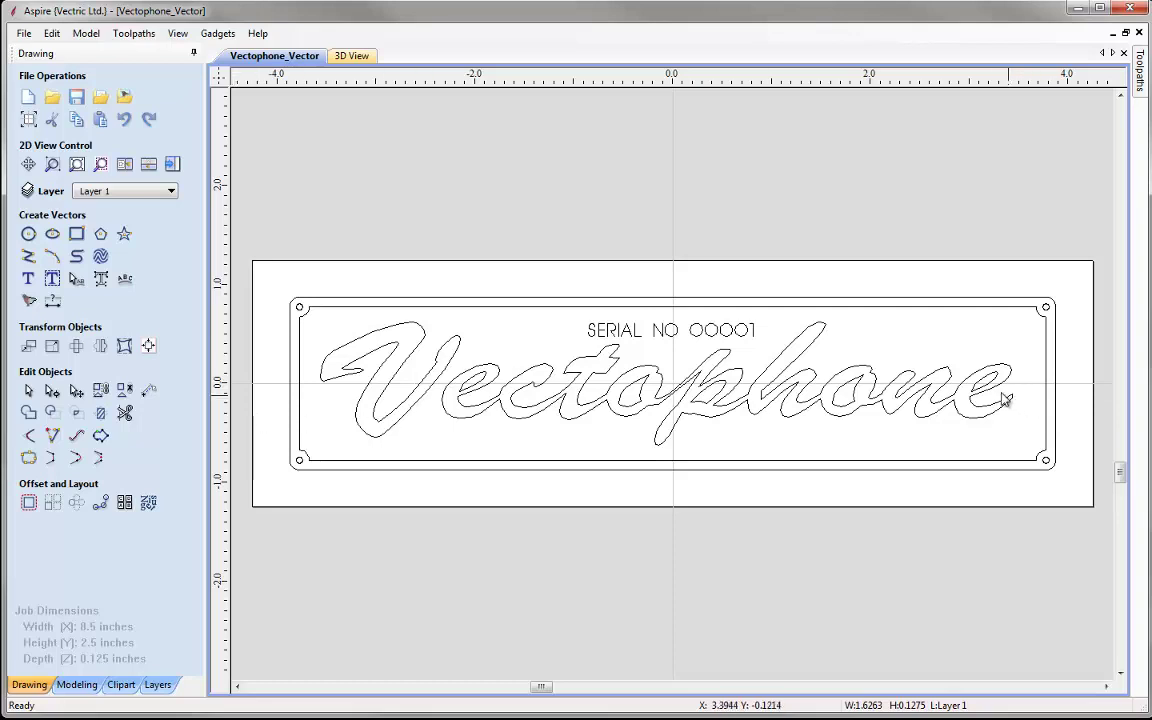
key("ctrl+z")
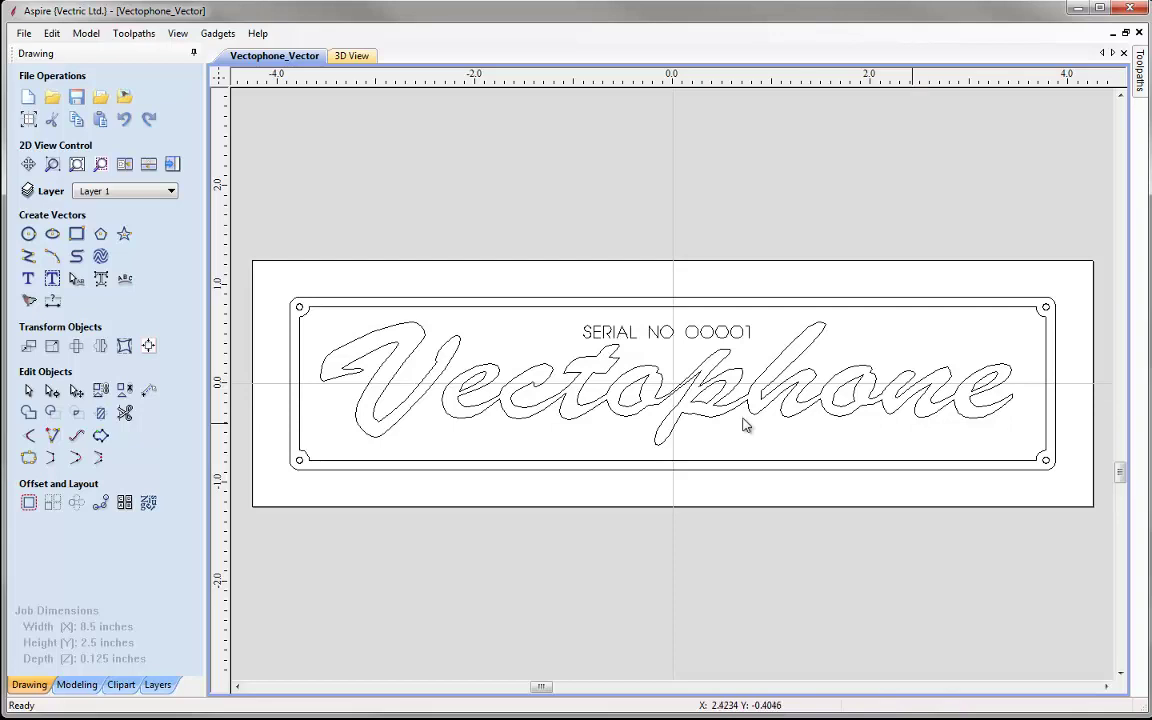
Step: Place a vertical guide line at the outer tip of the lettering's final e, at about X 3.435
left_click_drag(224, 405, 1013, 399)
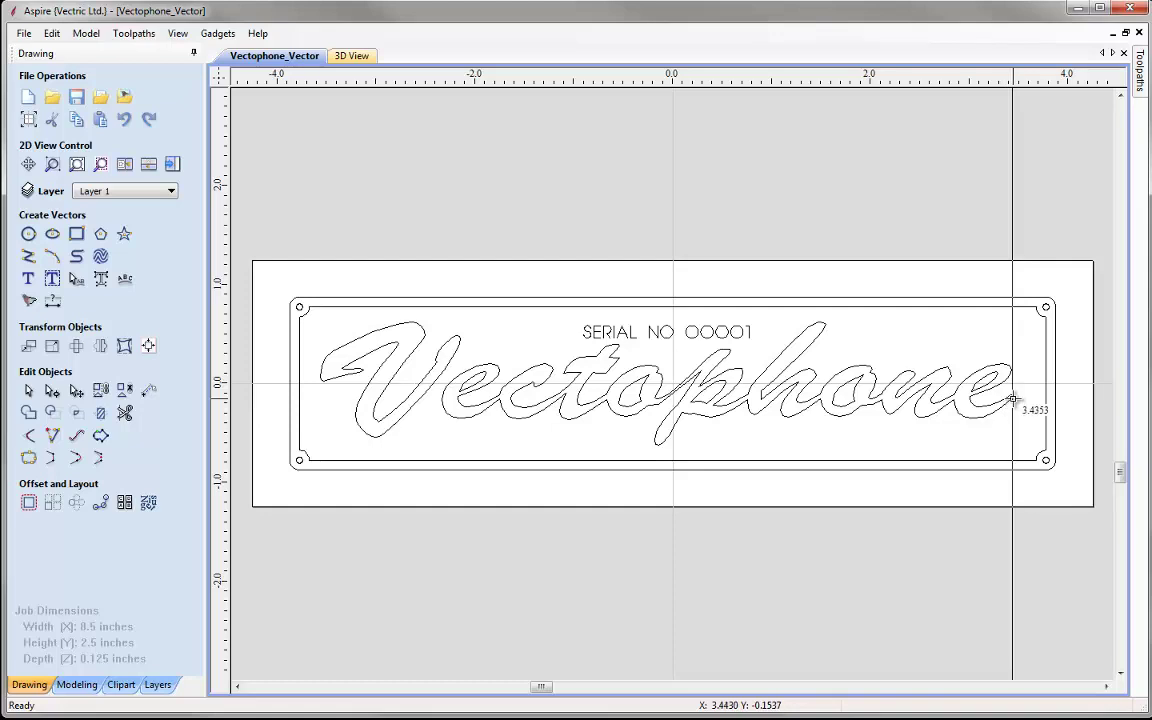
left_click_drag(1013, 399, 1005, 398)
scroll(1003, 397, "up", 4)
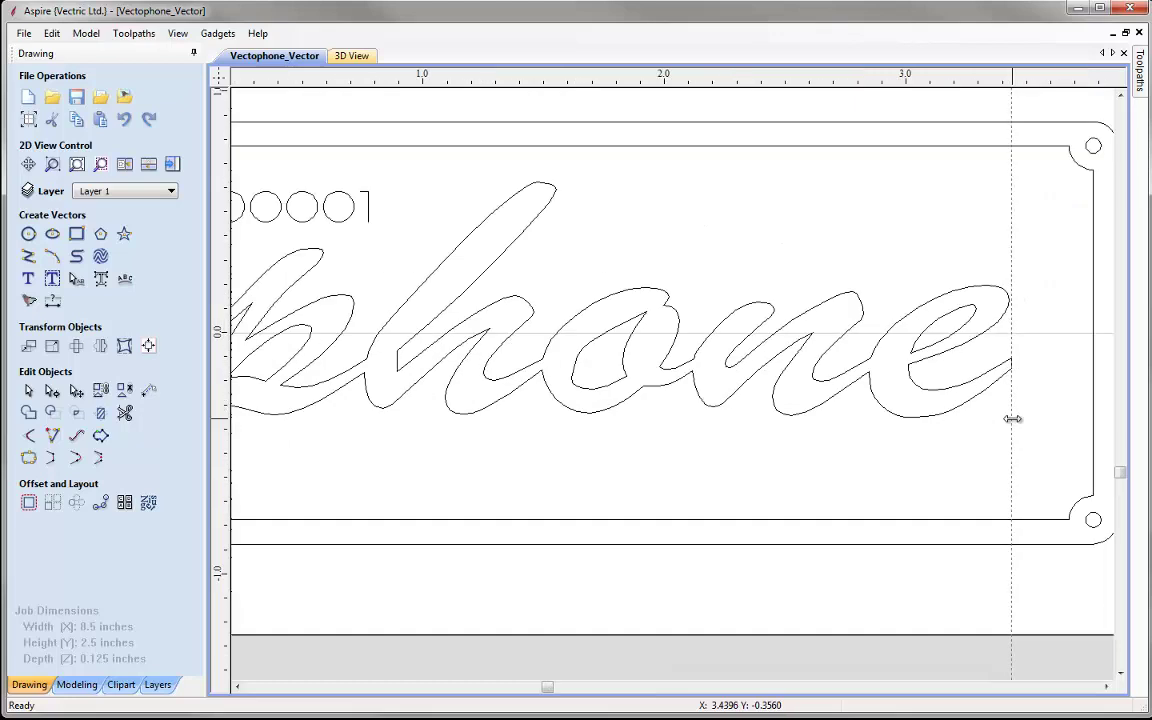
scroll(1008, 311, "up", 1)
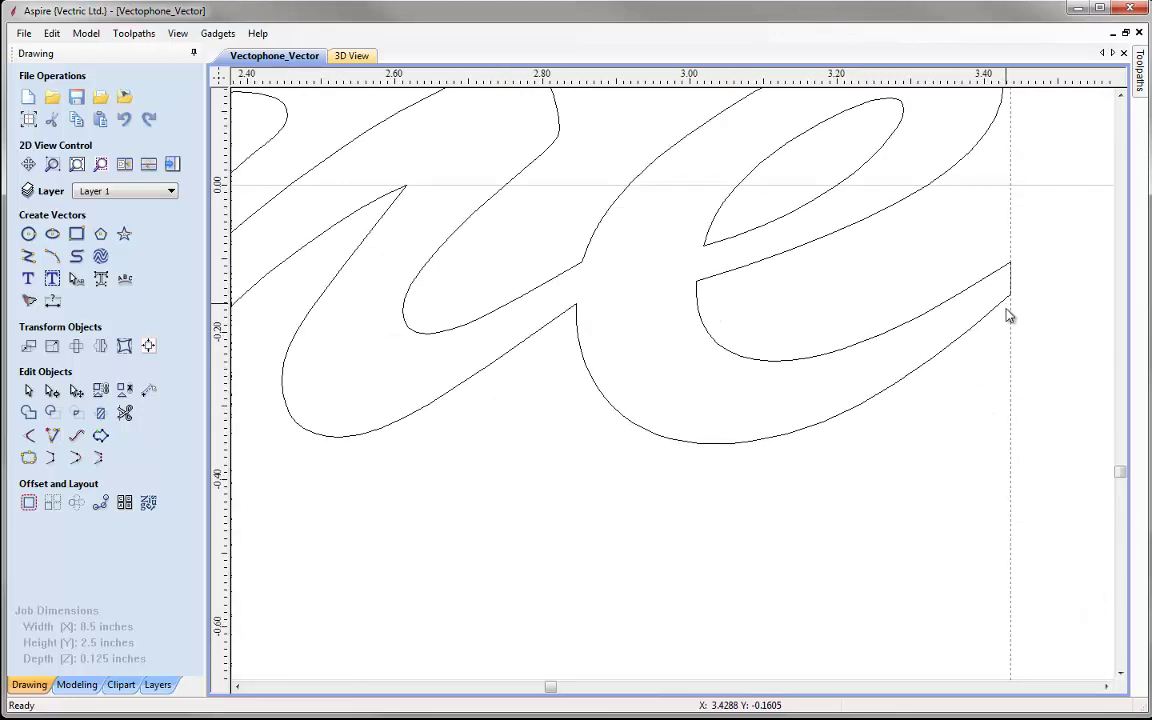
key("F3")
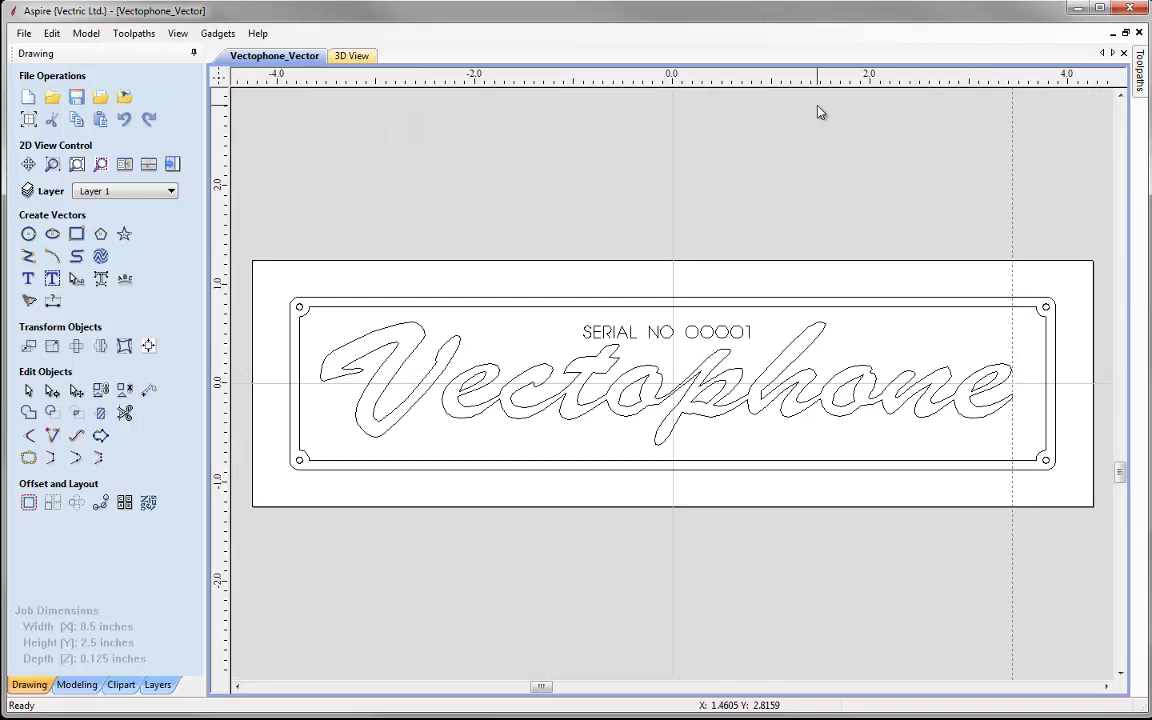
Step: Place a horizontal guide line at Y -0.675, where the inner frame's lower-right corner arc meets its vertical side
left_click_drag(843, 80, 1046, 450)
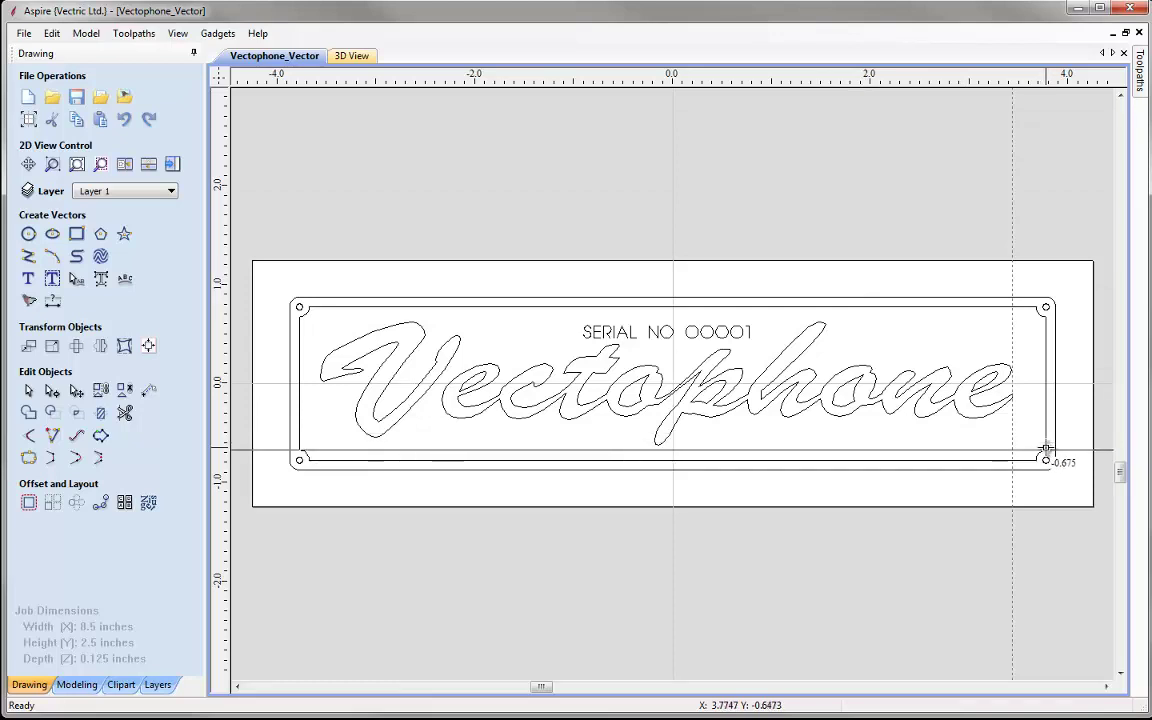
left_click_drag(1046, 450, 1047, 452)
scroll(1057, 475, "up", 3)
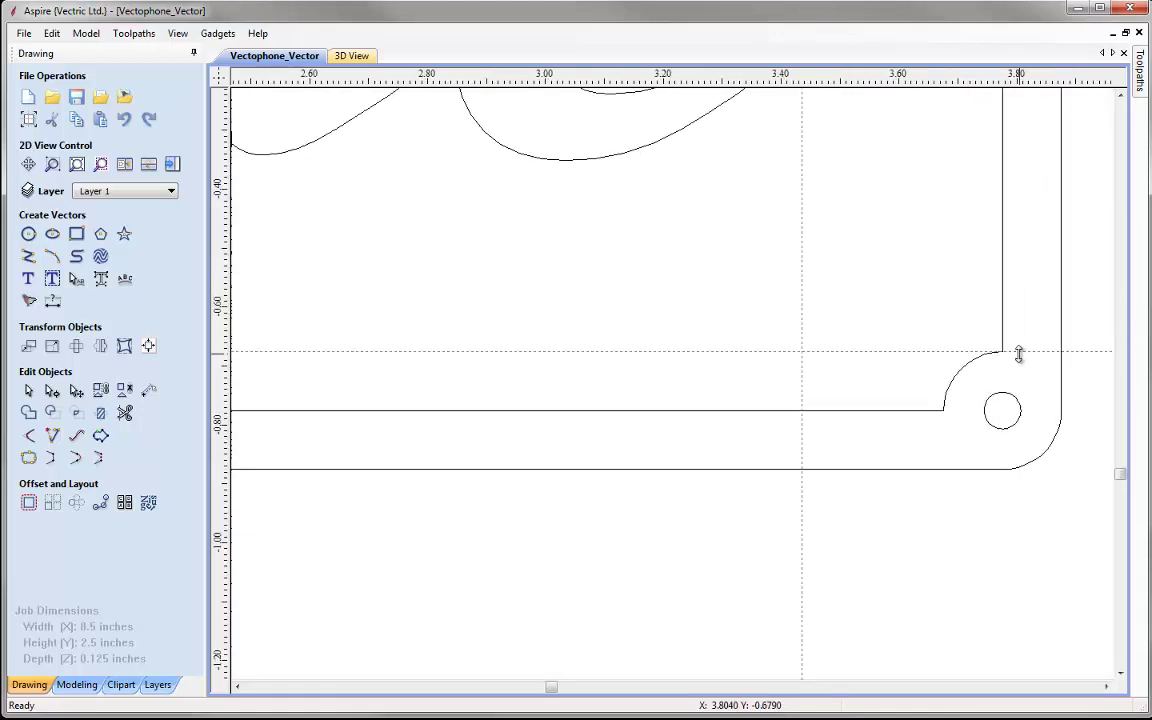
scroll(1016, 360, "up", 2)
scroll(964, 370, "down", 2)
scroll(965, 372, "down", 4)
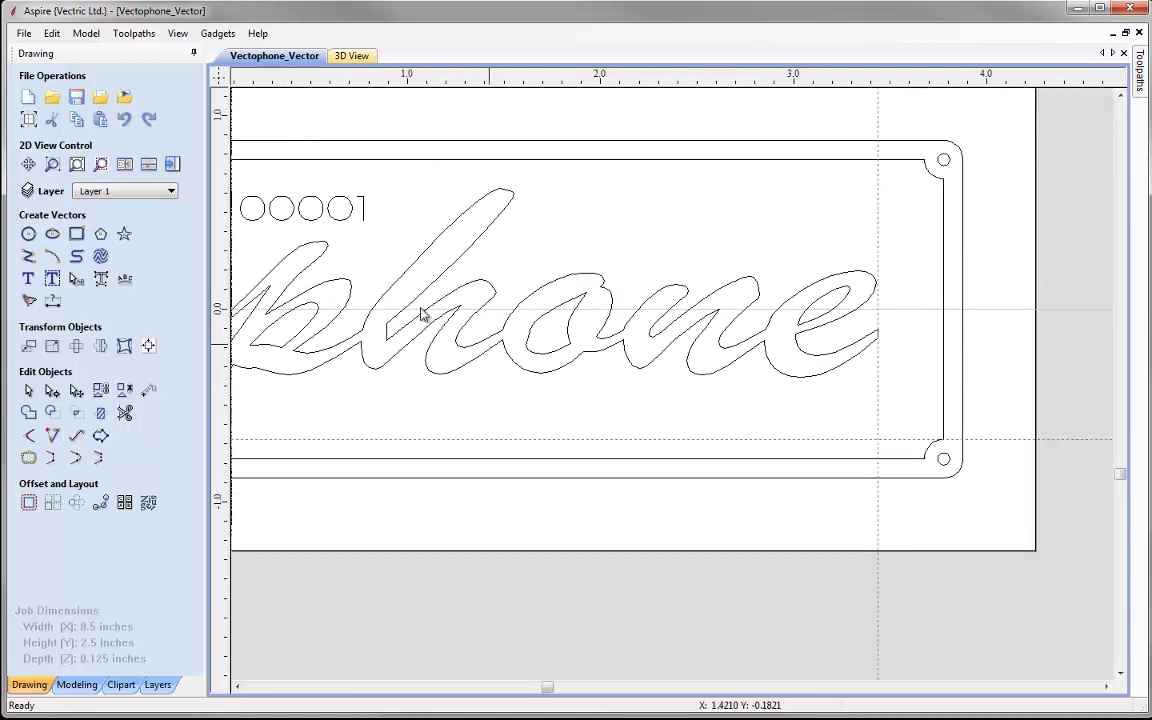
Step: Move the serial number text below the lettering so the foot of its final 1 sits on the guide intersection, and deselect it
scroll(362, 228, "down", 2)
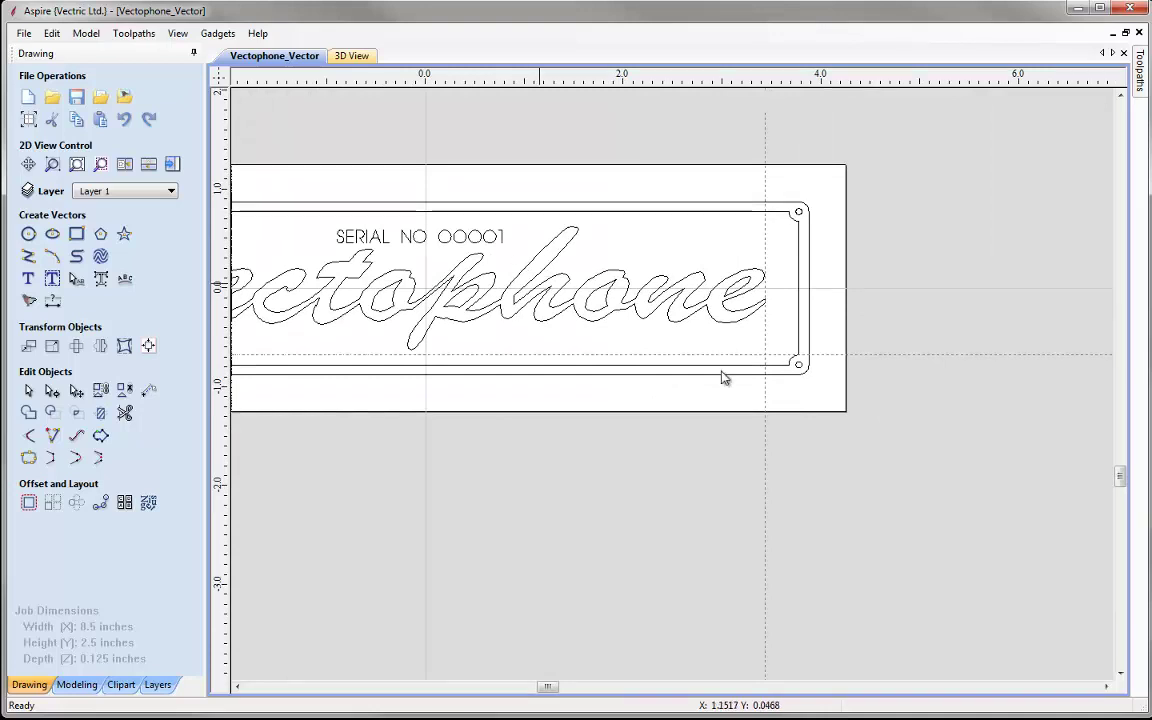
scroll(768, 358, "up", 2)
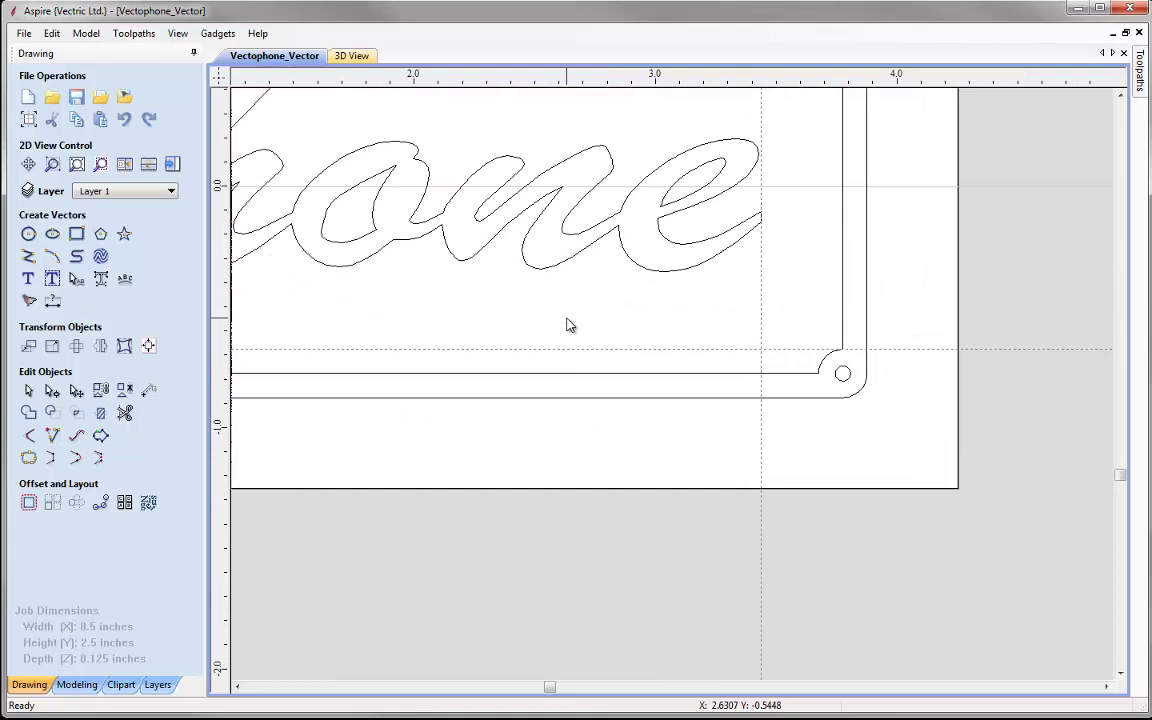
scroll(560, 320, "down", 3)
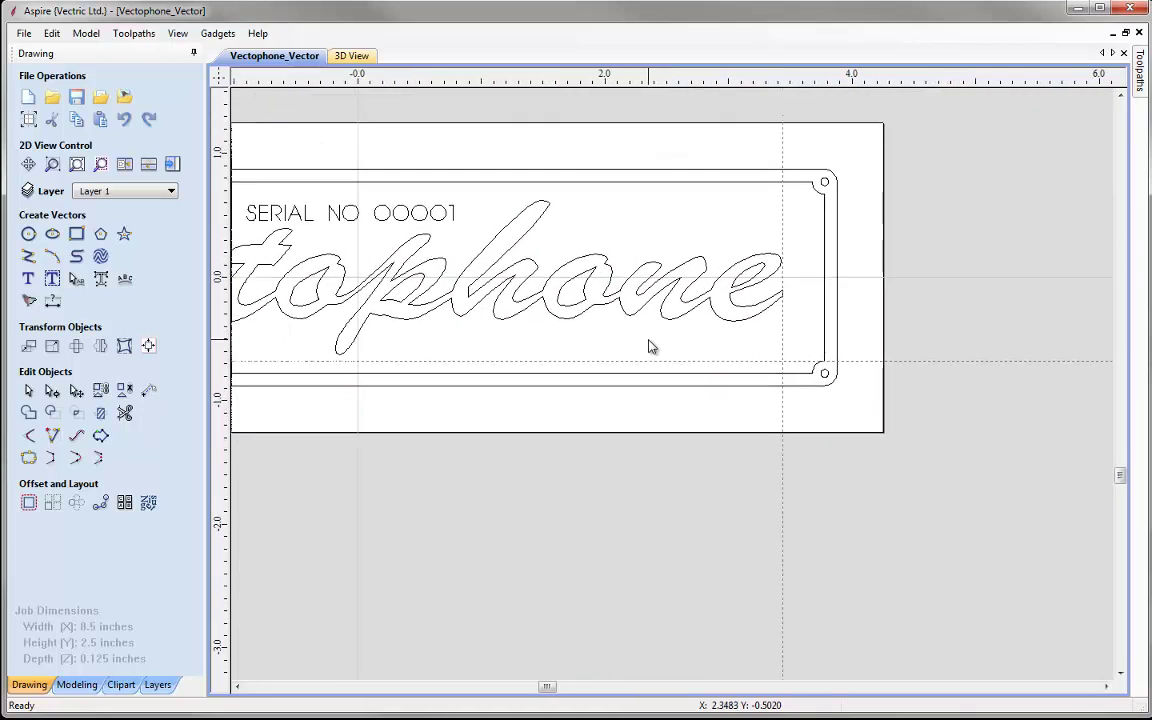
left_click(456, 222)
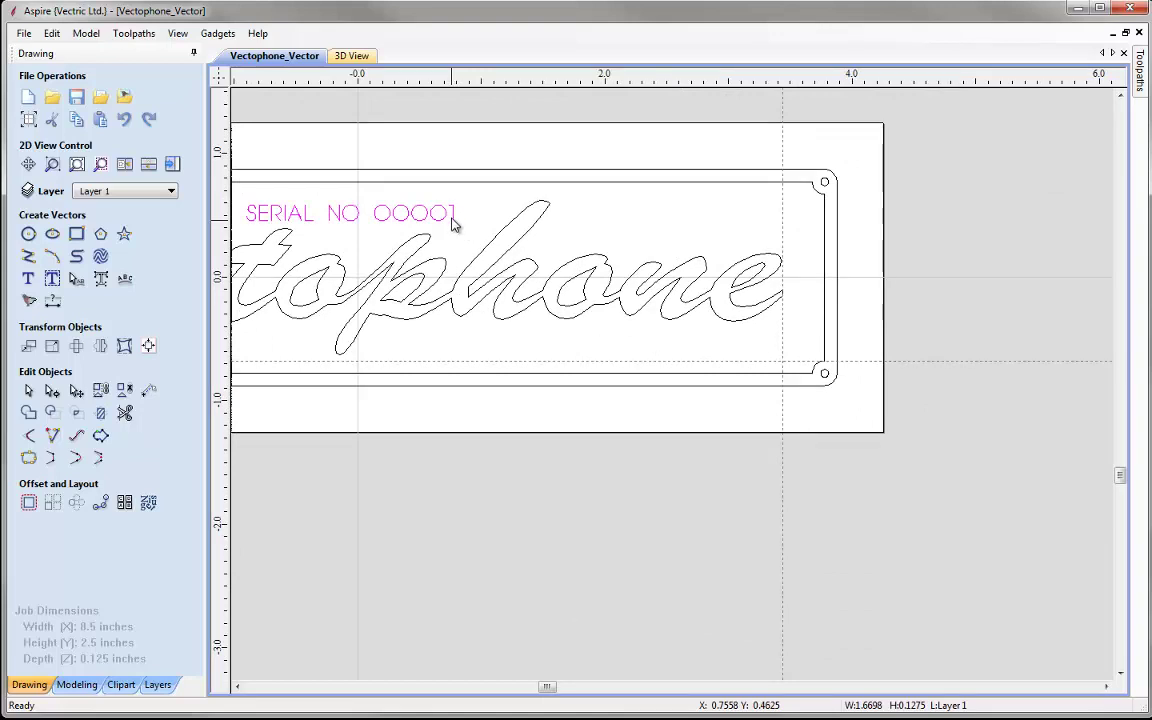
left_click(455, 222)
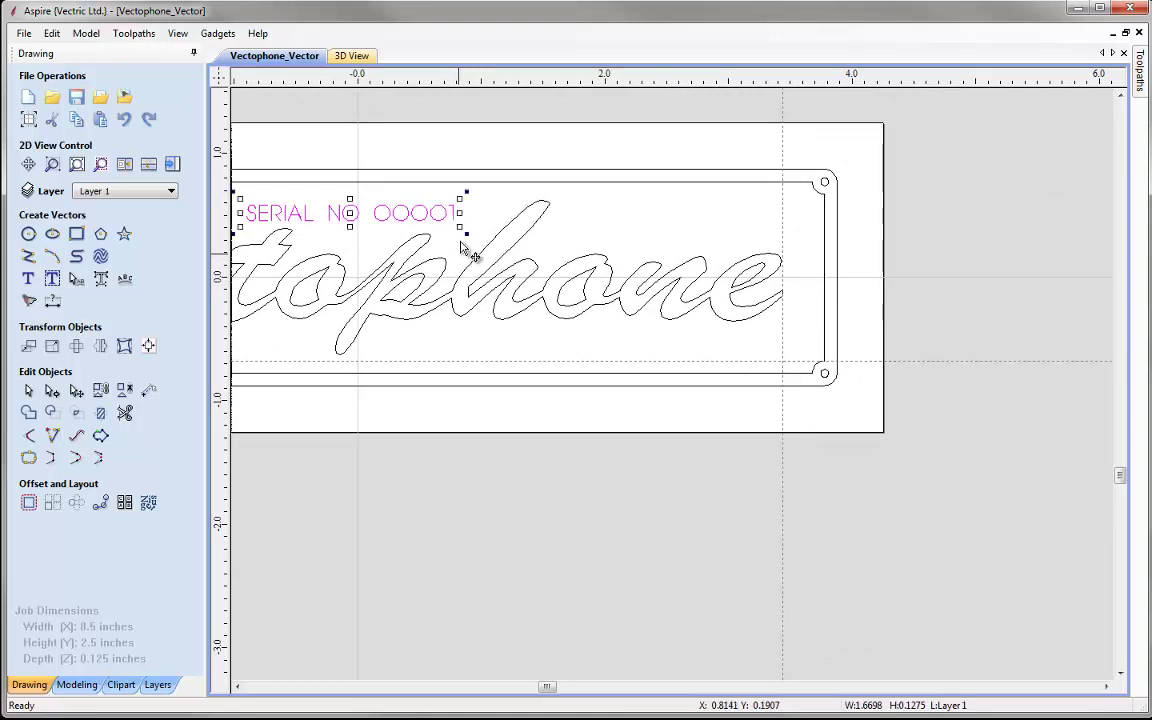
scroll(456, 218, "up", 2)
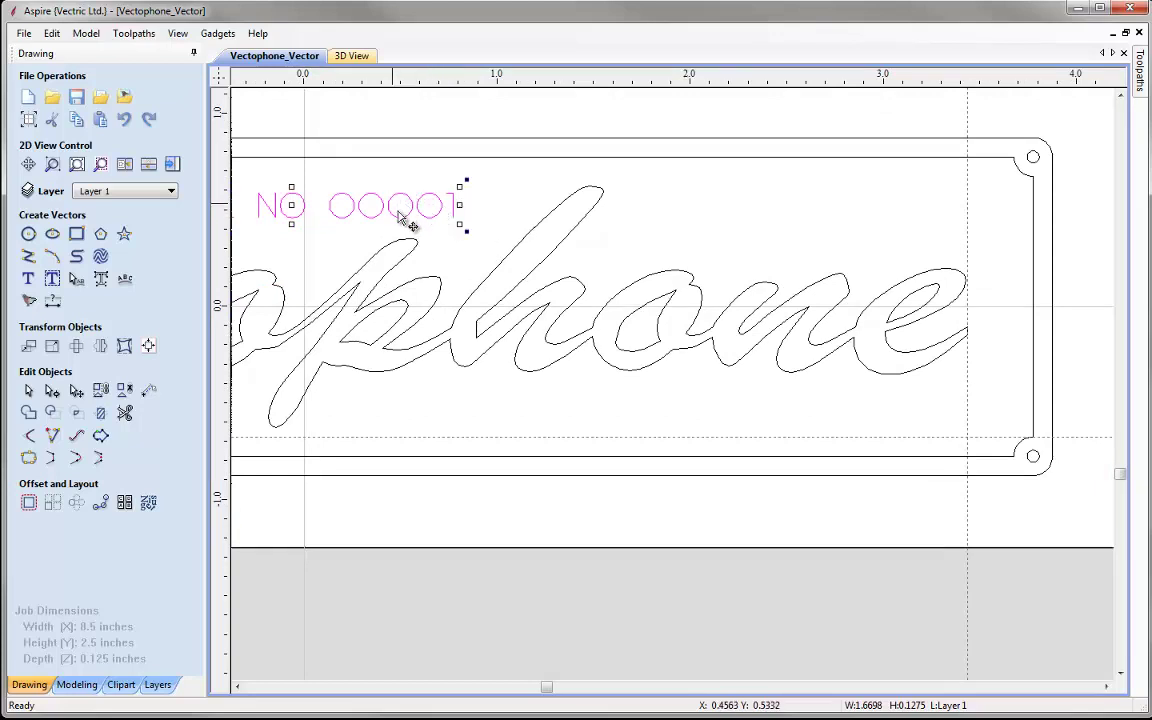
left_click_drag(458, 212, 967, 430)
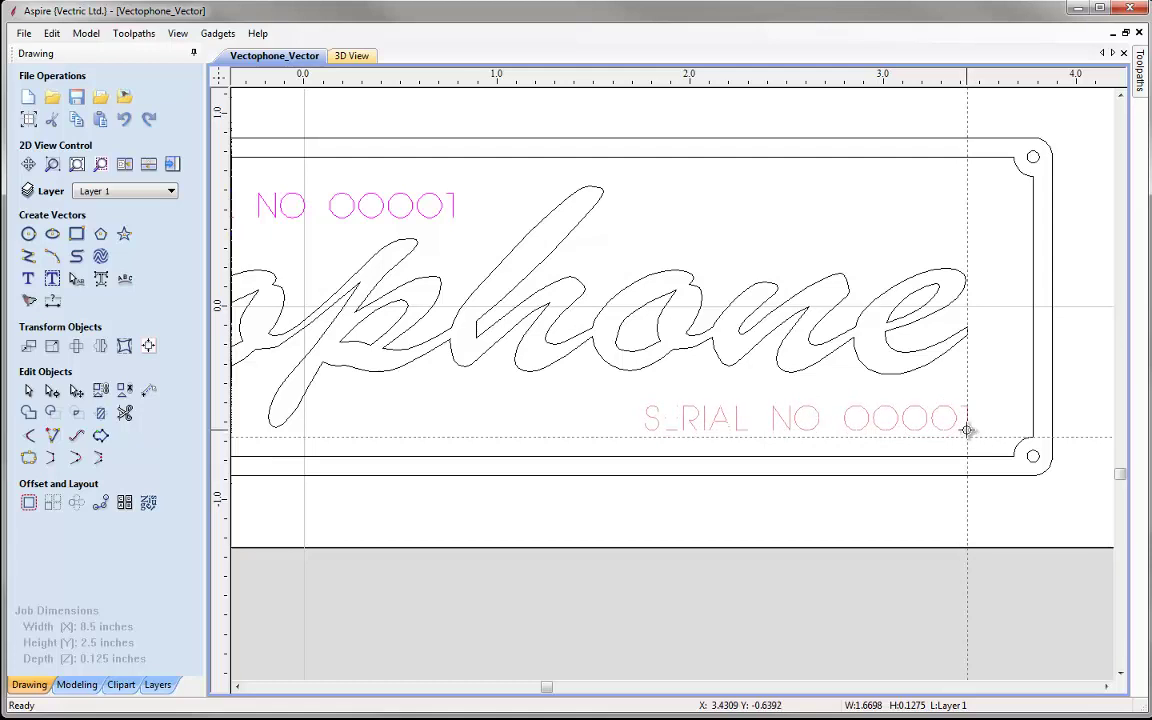
left_click_drag(967, 430, 966, 430)
left_click_drag(967, 430, 967, 435)
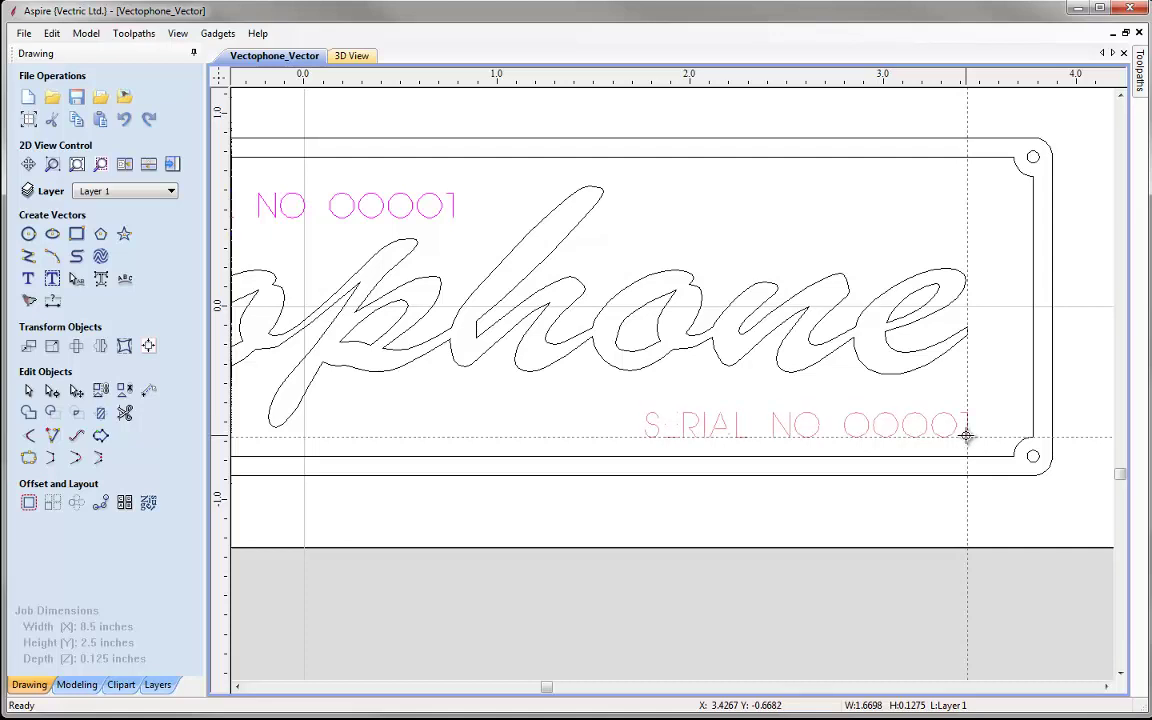
left_click_drag(967, 435, 967, 435)
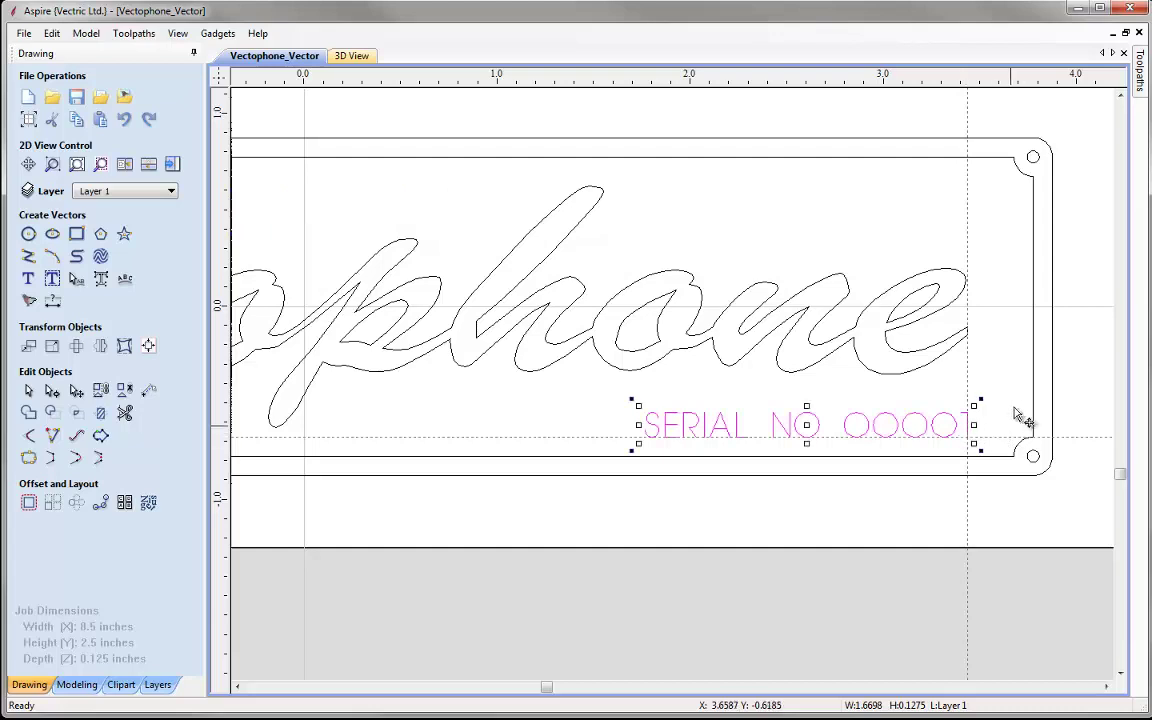
scroll(975, 440, "up", 3)
scroll(990, 447, "up", 1)
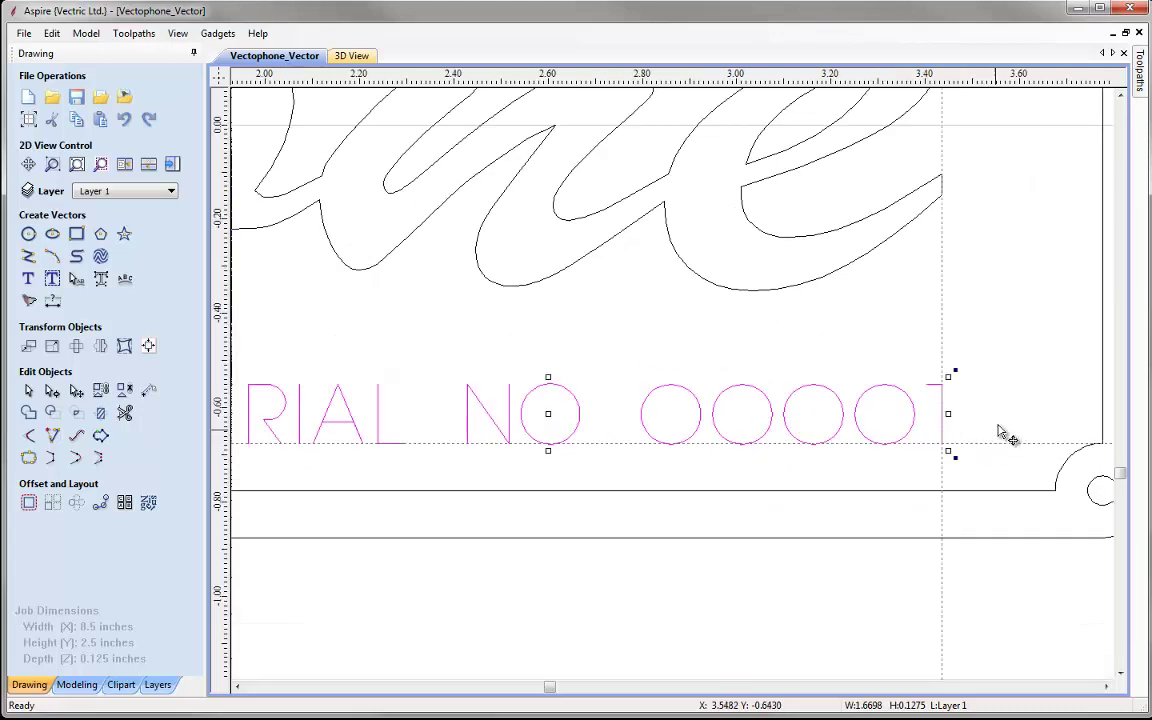
left_click(998, 432)
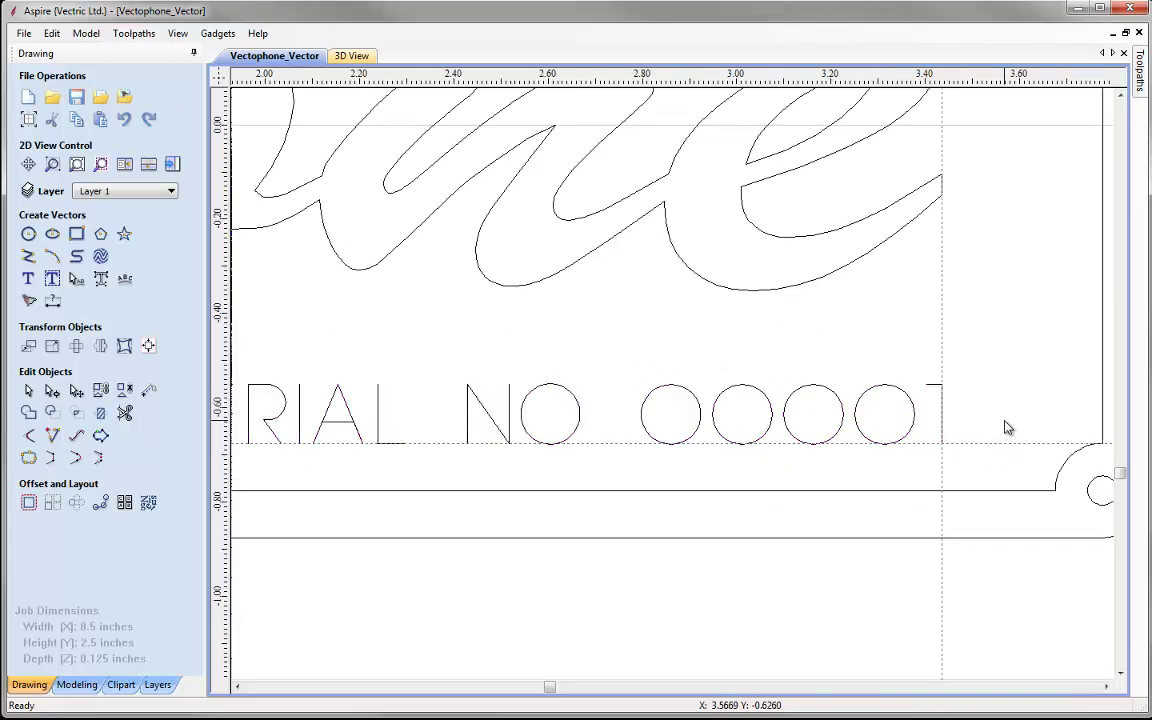
Step: Save the design in the Vectophone_FILES folder as Vectophone_VECTORS, using the VCarve Files (*.crv) type
key("F6")
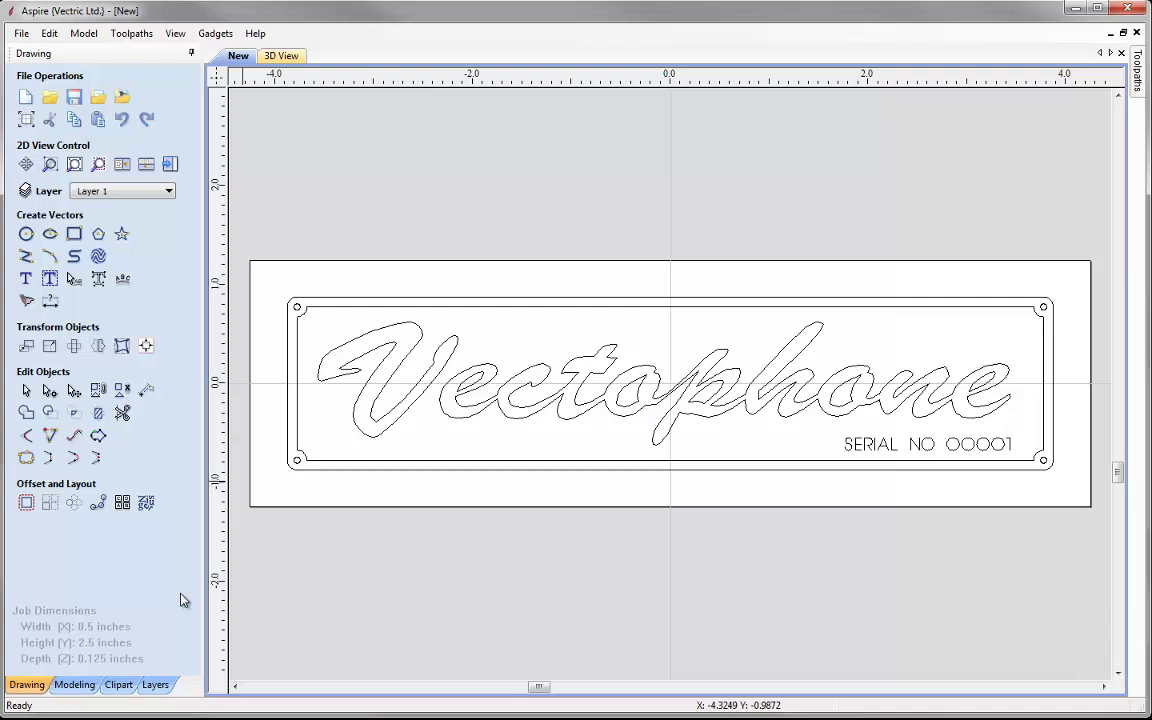
left_click(21, 34)
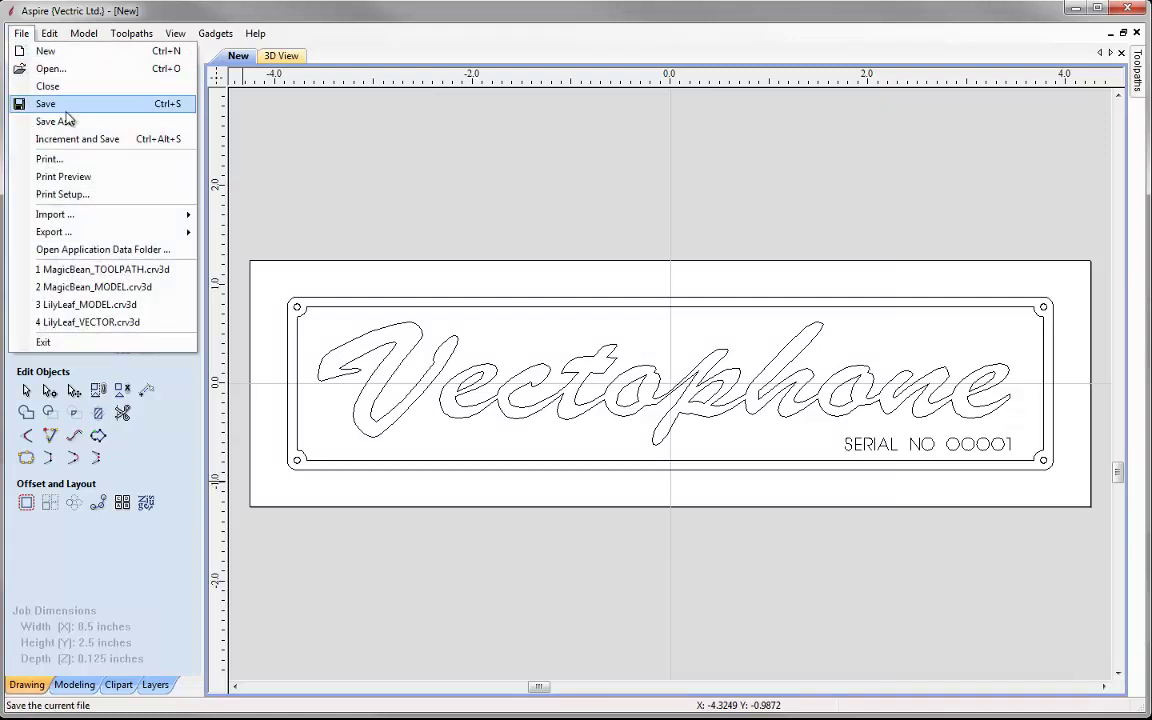
left_click(77, 105)
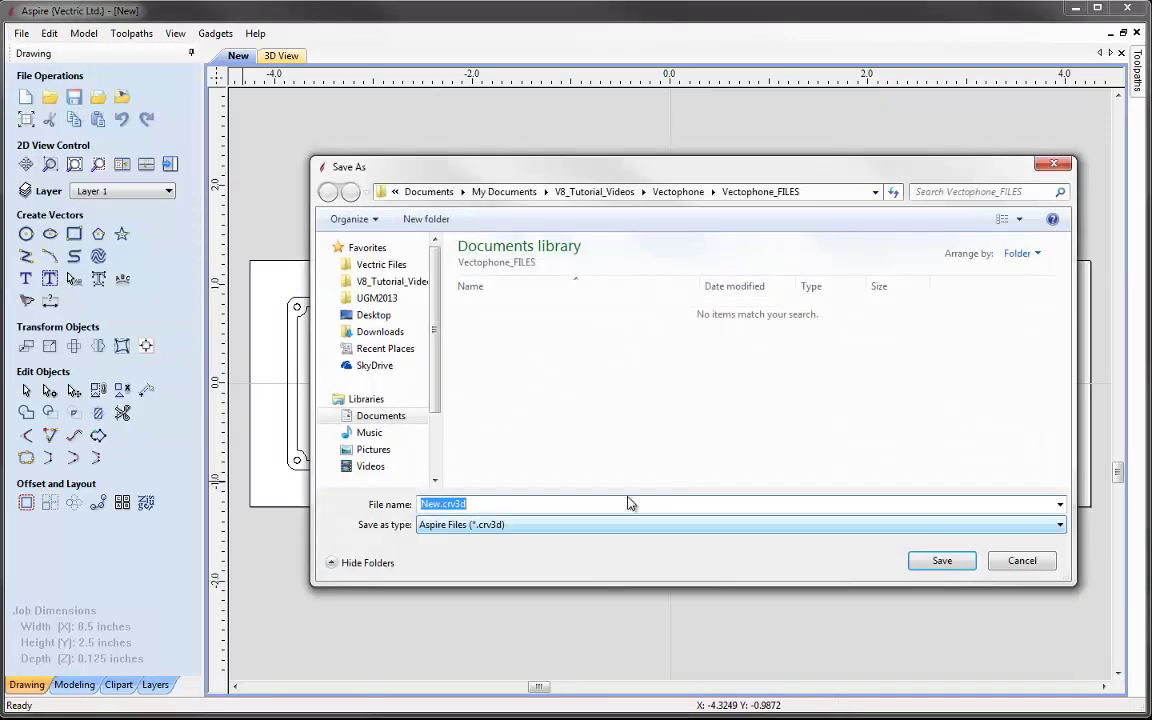
type("Vectophone_VECTORS")
left_click(568, 527)
left_click(533, 553)
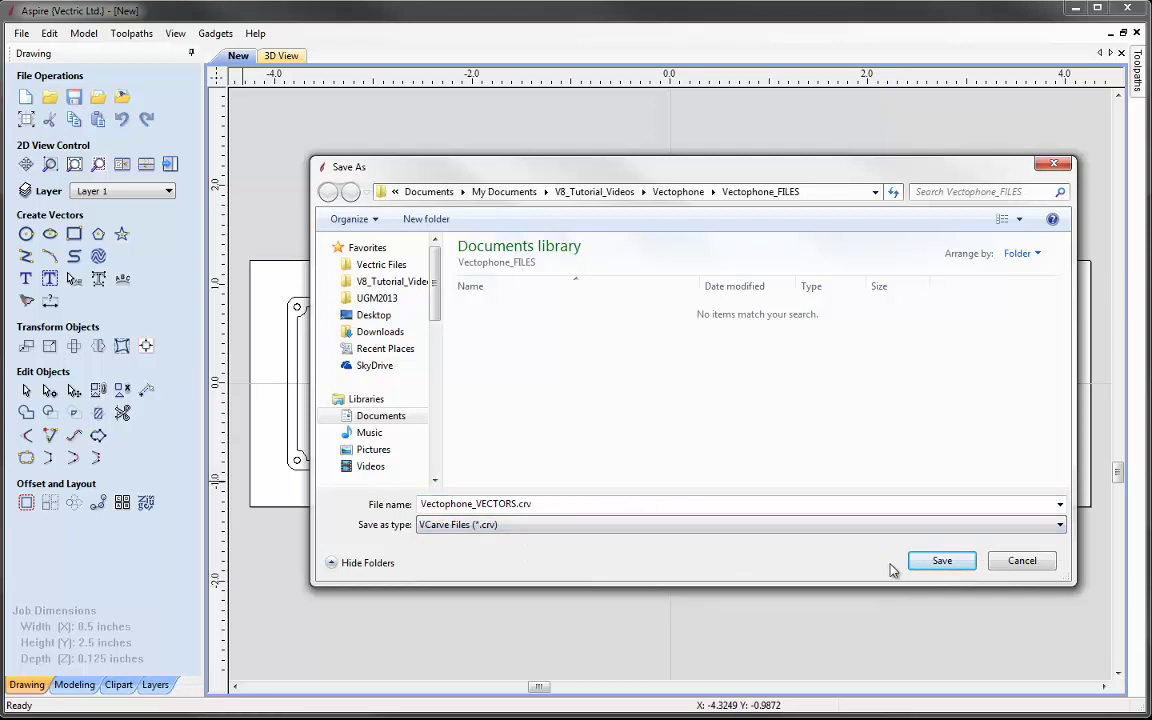
left_click(940, 561)
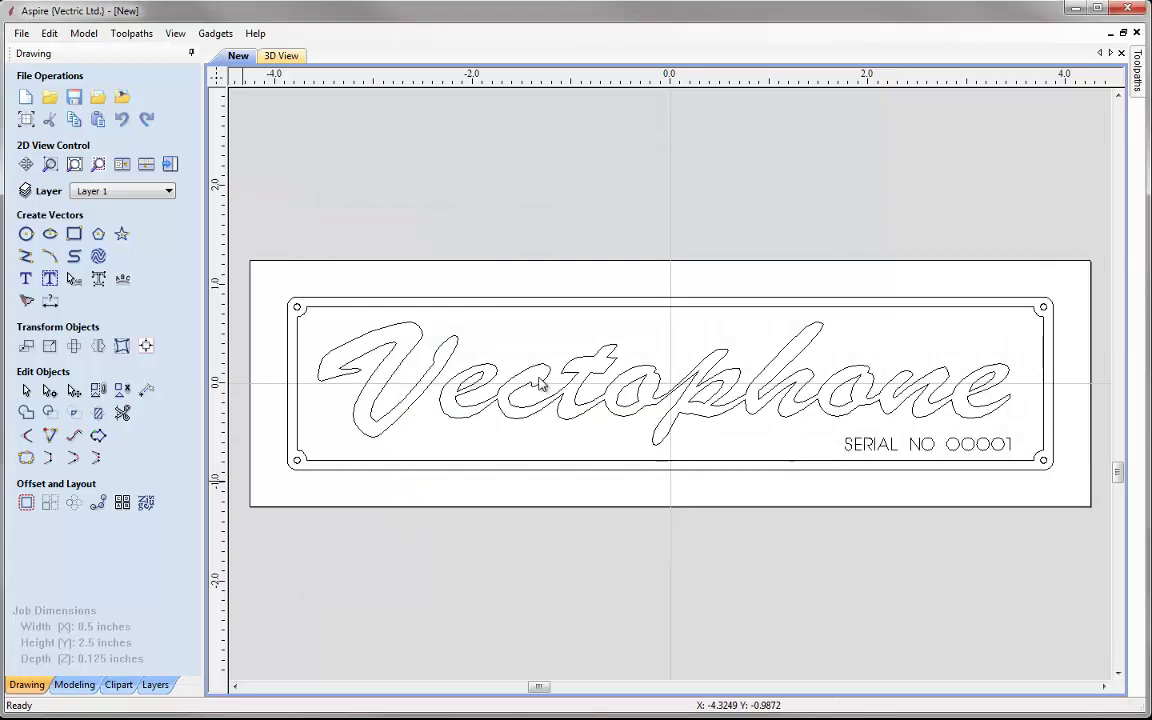